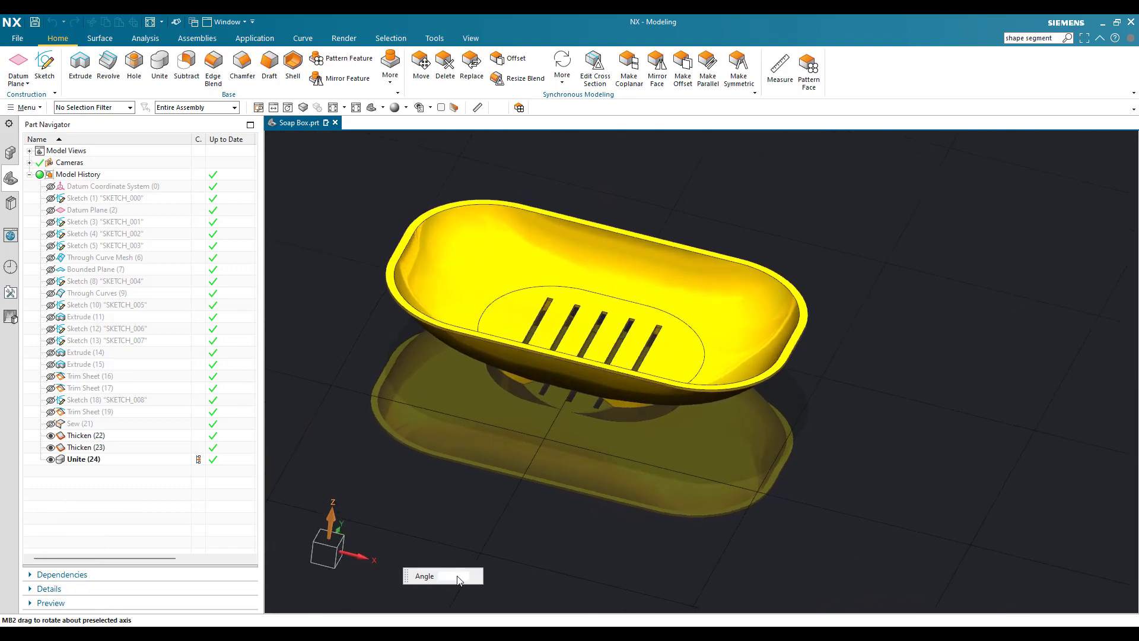
{"action": "type", "text": "0.5"}
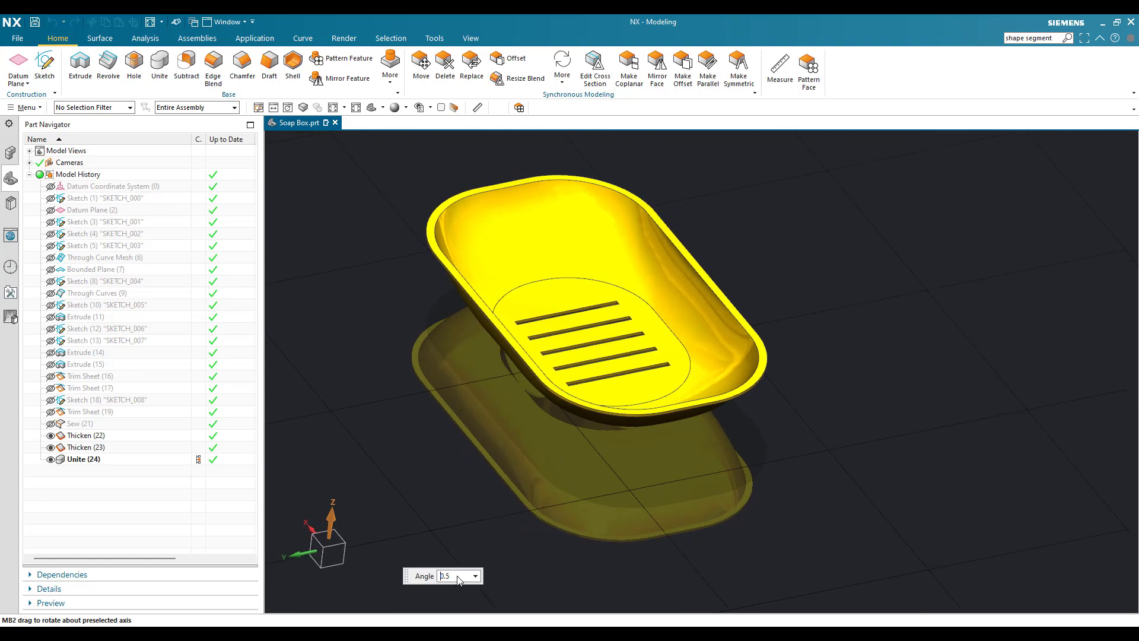
Create a new empty model part
{"action": "left_click", "coordinate": [18, 38]}
{"action": "left_click", "coordinate": [366, 305]}
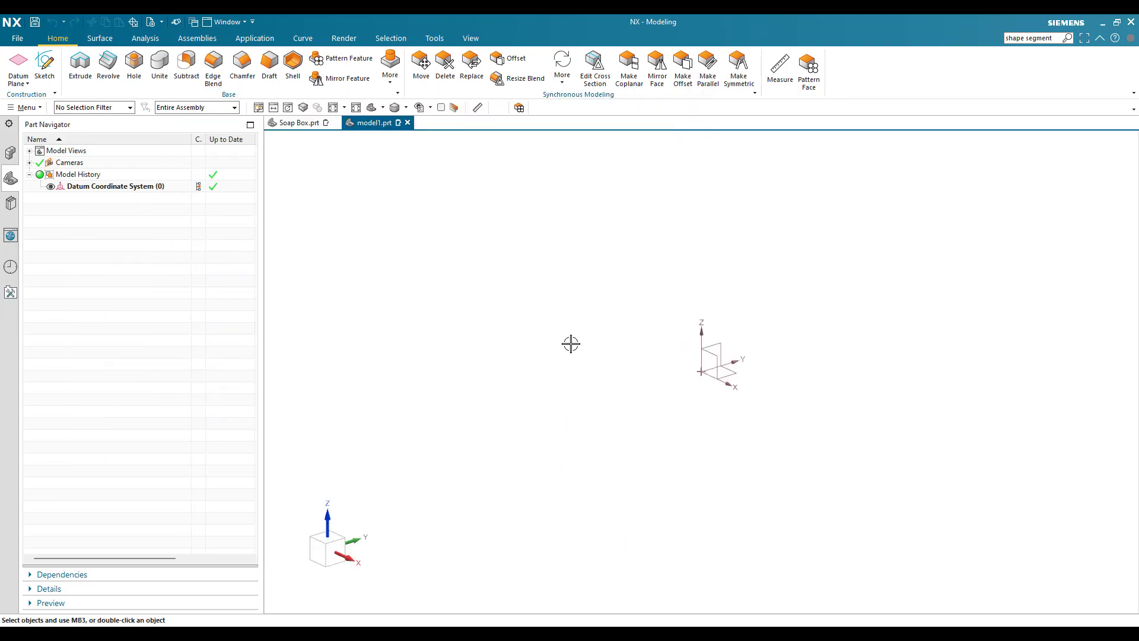
{"action": "left_click", "coordinate": [101, 39]}
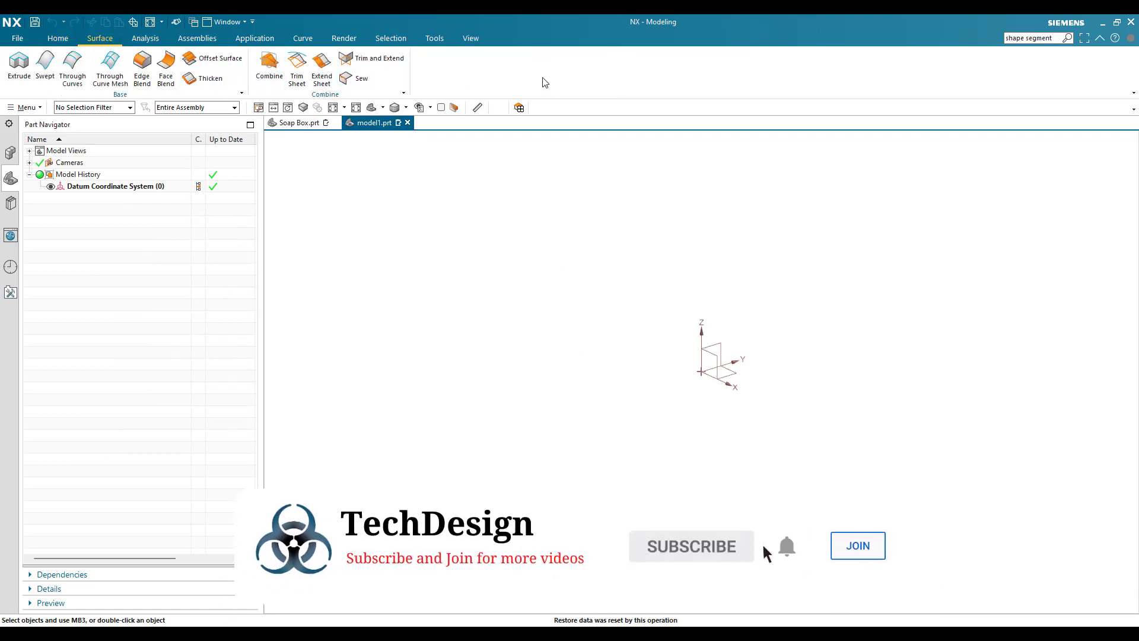
{"action": "right_click", "coordinate": [676, 78]}
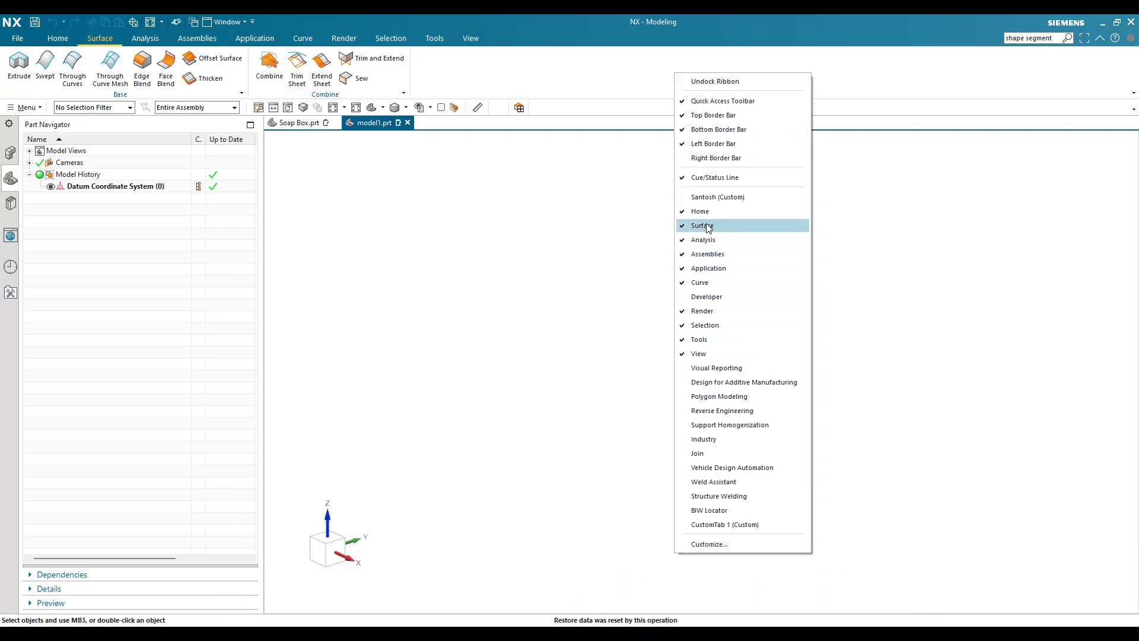
{"action": "left_click", "coordinate": [455, 88]}
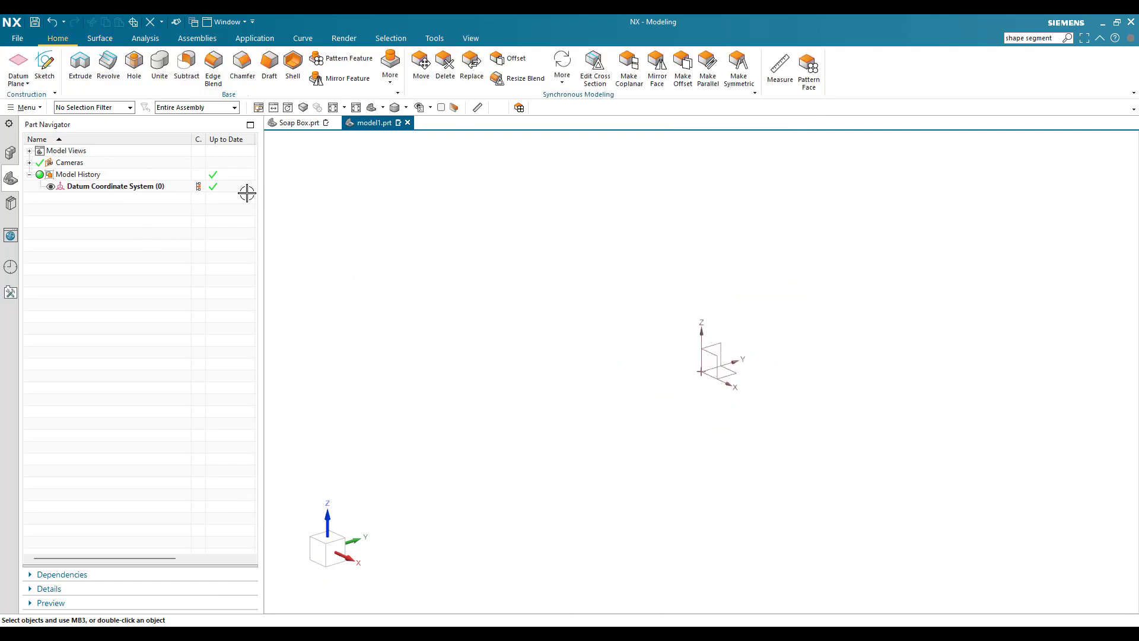
Start a sketch on the XY plane and draw a rectangle about 144 mm wide centred on the sketch origin
{"action": "left_click", "coordinate": [53, 67]}
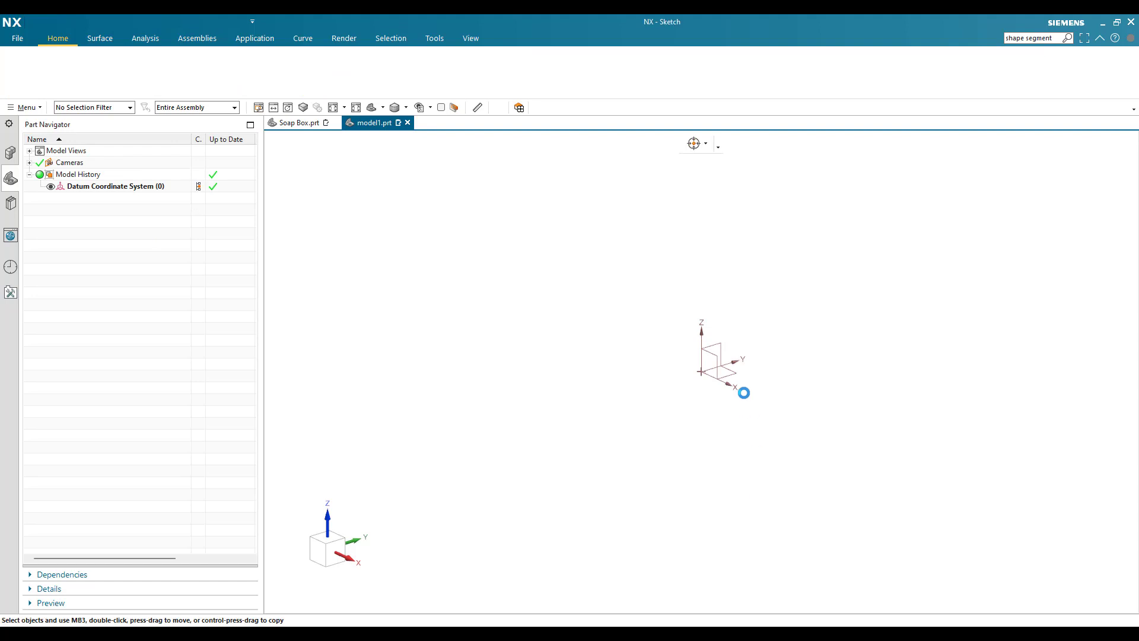
{"action": "middle_click", "coordinate": [578, 392]}
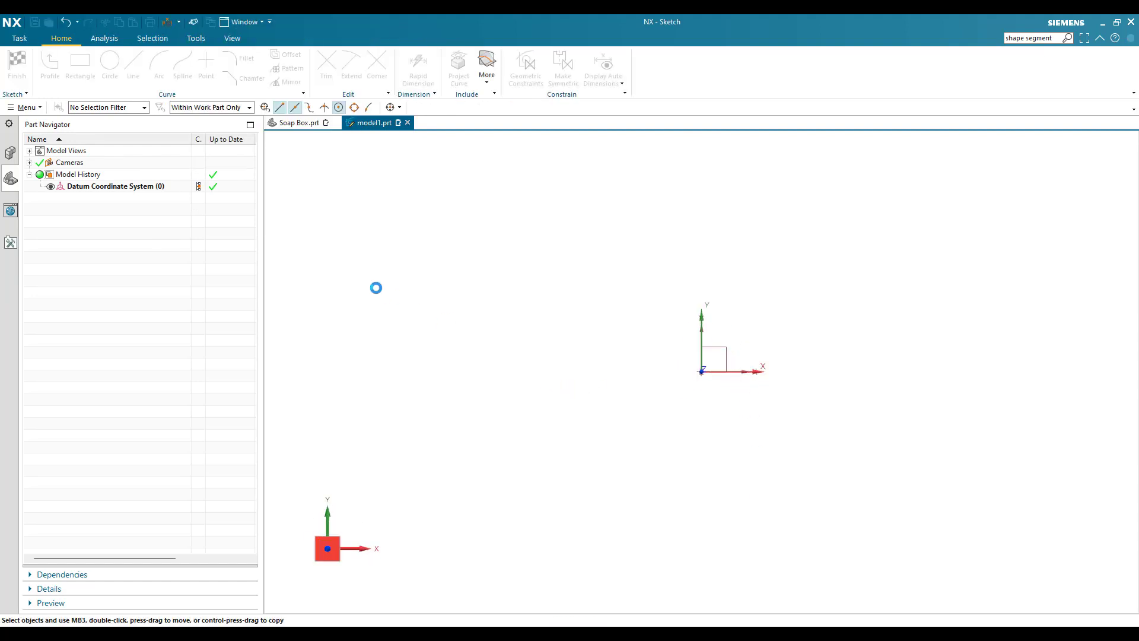
{"action": "left_click", "coordinate": [92, 71]}
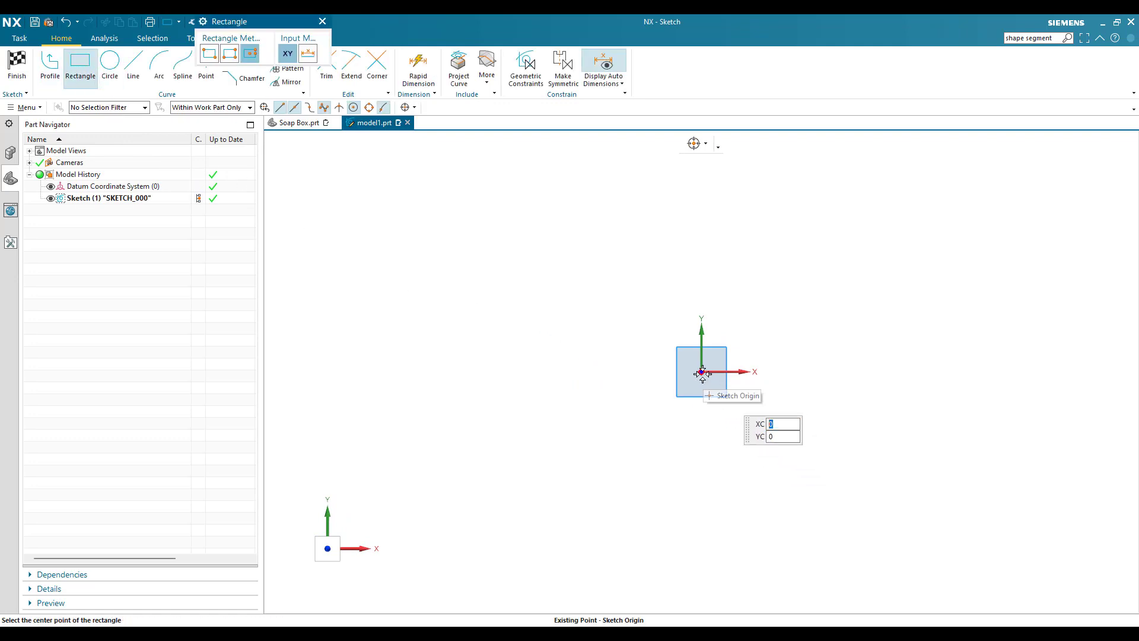
{"action": "left_click", "coordinate": [702, 374]}
{"action": "left_click", "coordinate": [793, 280]}
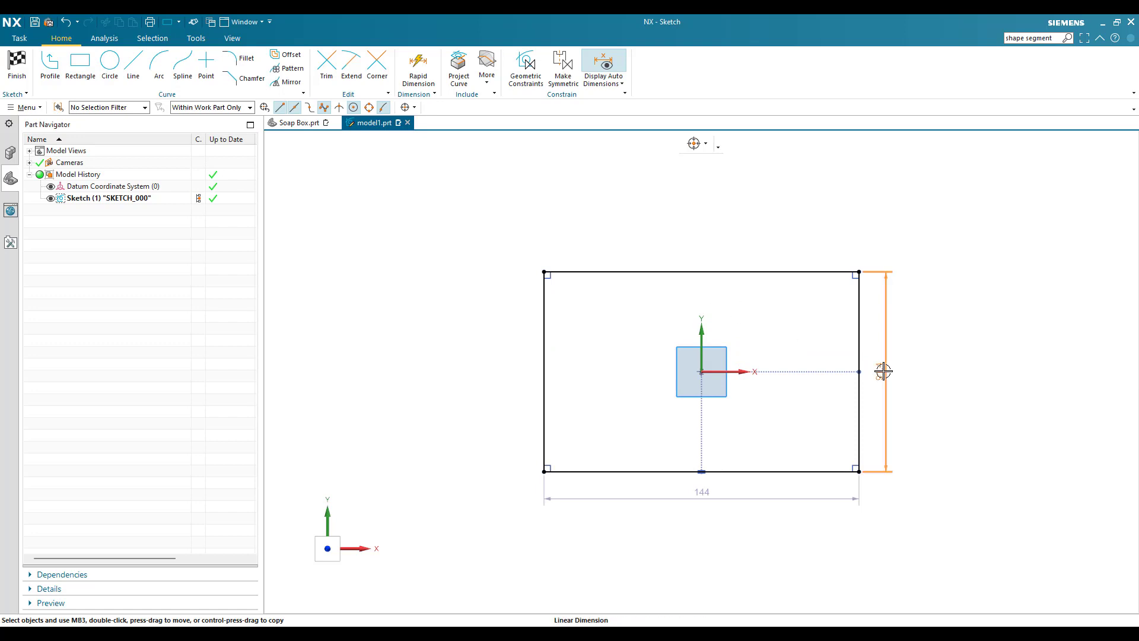
Set the rectangle's height to 60 mm and its width to 80 mm
{"action": "double_click", "coordinate": [884, 371]}
{"action": "type", "text": "60"}
{"action": "key", "text": "Return"}
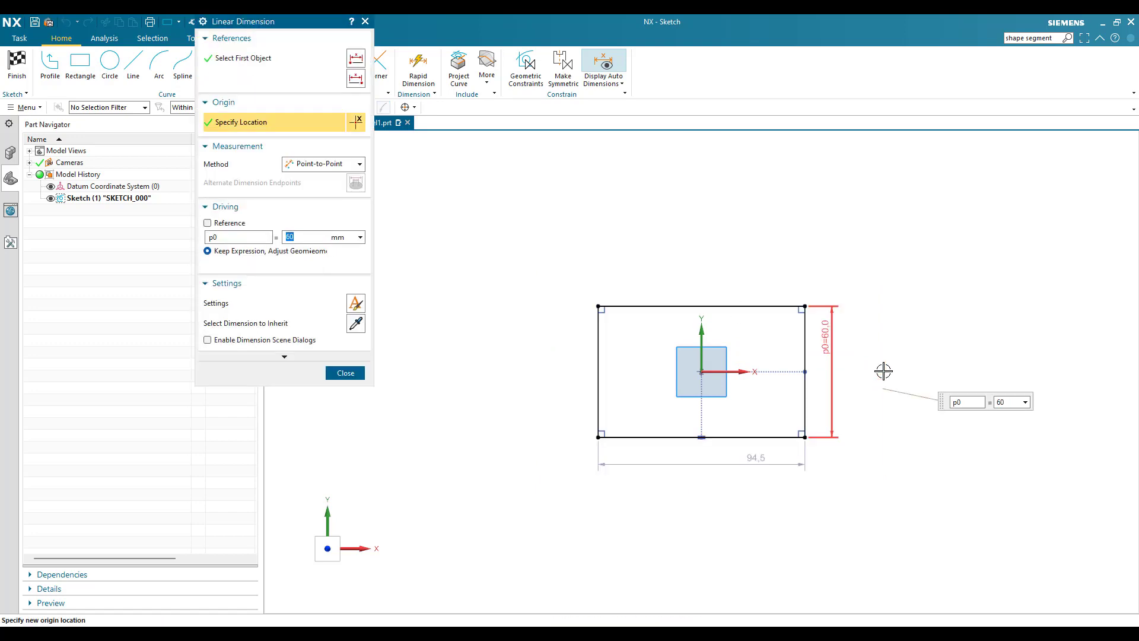
{"action": "middle_click", "coordinate": [763, 458]}
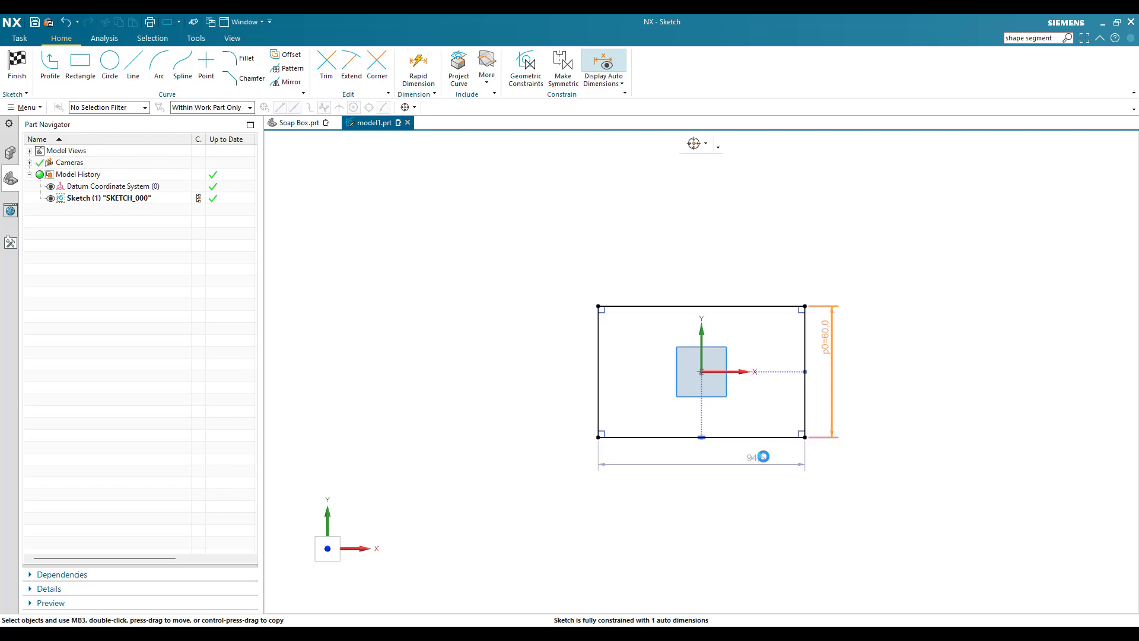
{"action": "double_click", "coordinate": [764, 457]}
{"action": "type", "text": "80"}
{"action": "key", "text": "Return"}
Fillet the upper-left corner of the rectangle with a 29 mm radius
{"action": "scroll", "coordinate": [680, 348], "scroll_direction": "up", "scroll_amount": 4}
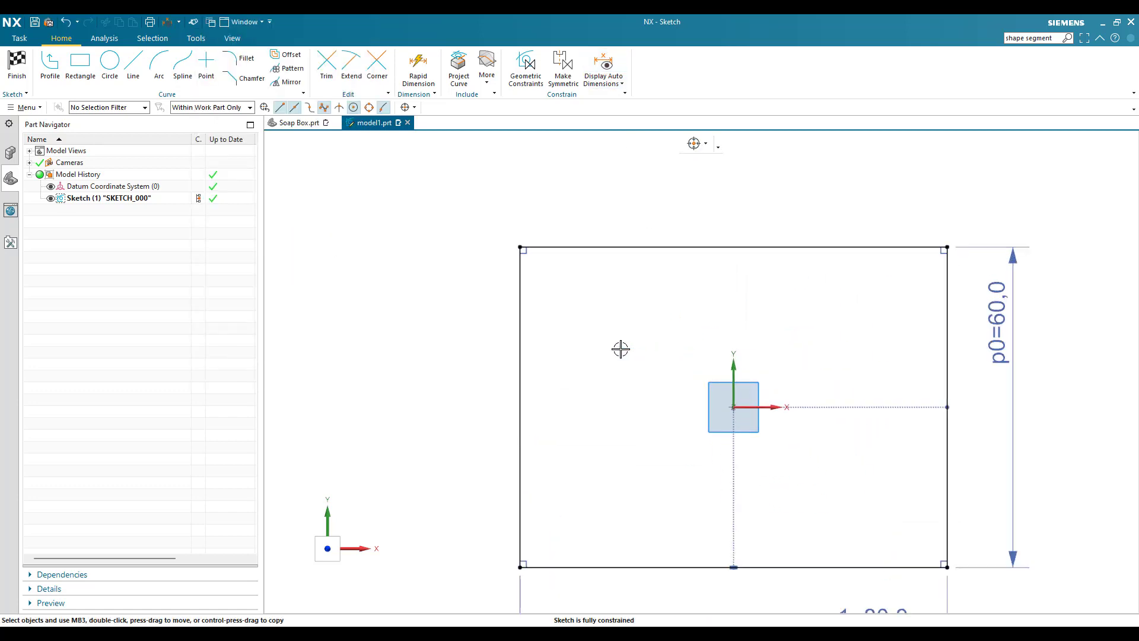
{"action": "key", "text": "f"}
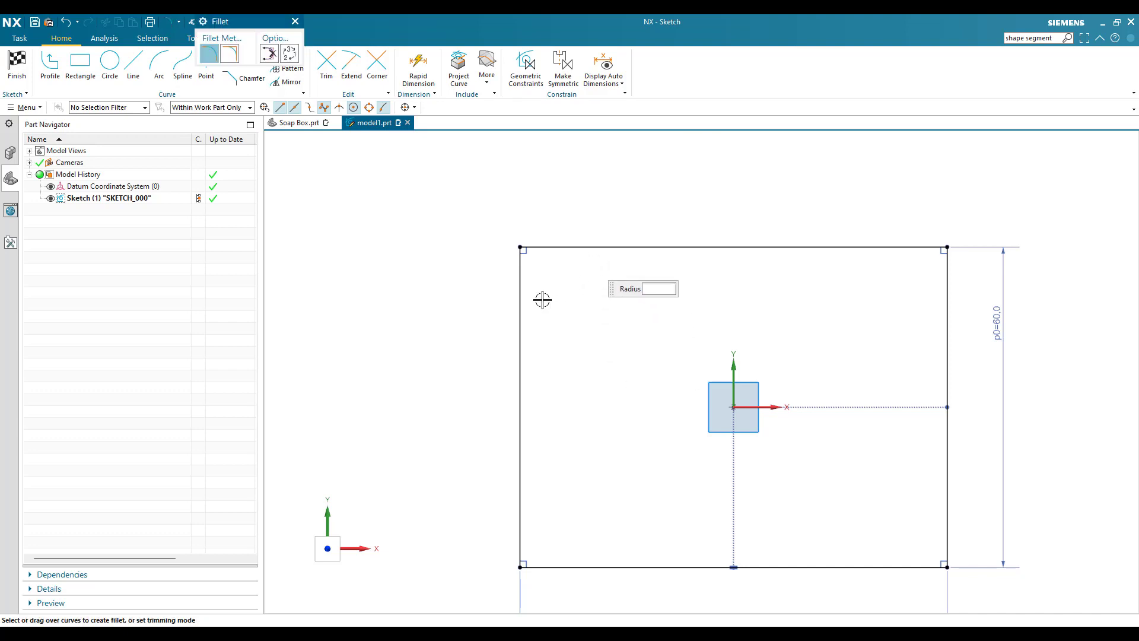
{"action": "left_click", "coordinate": [519, 295]}
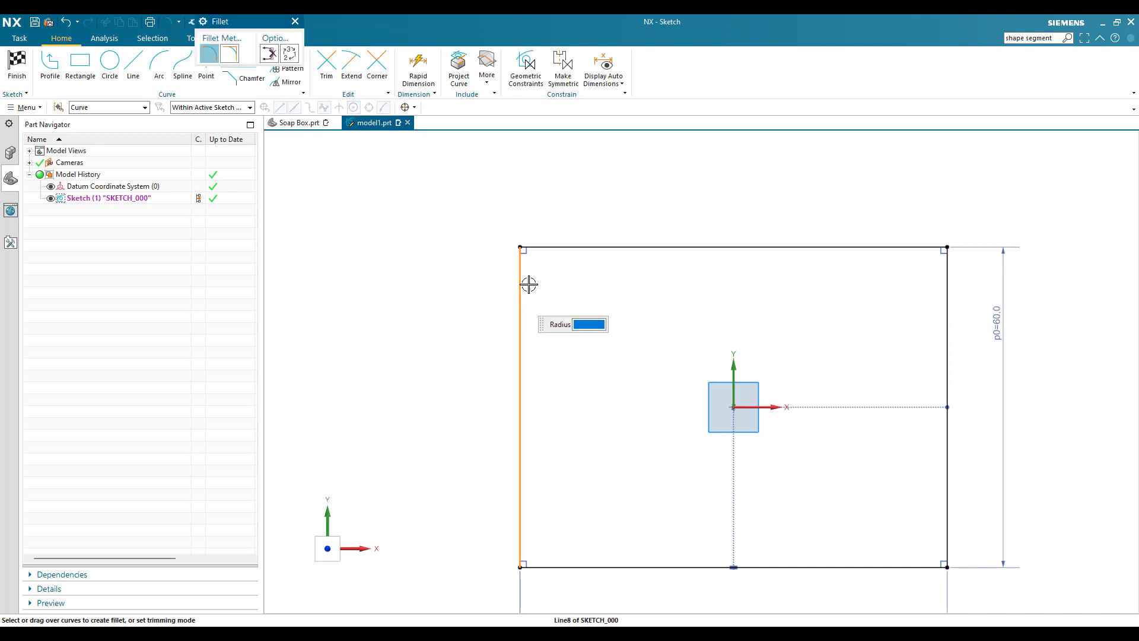
{"action": "left_click", "coordinate": [547, 247]}
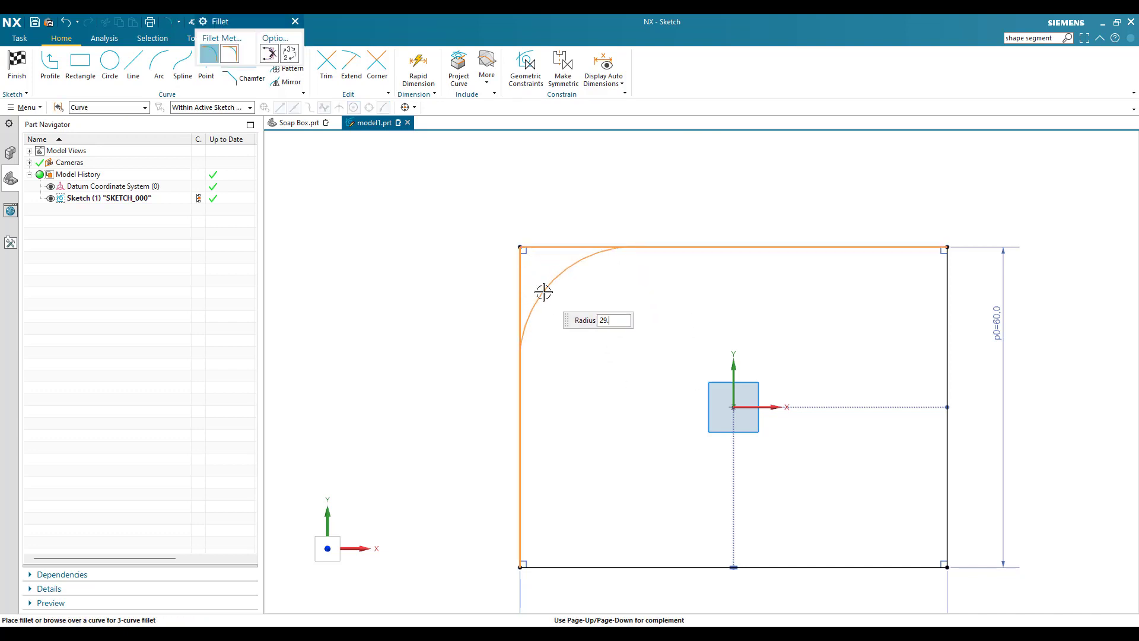
{"action": "type", "text": "29."}
{"action": "key", "text": "Return"}
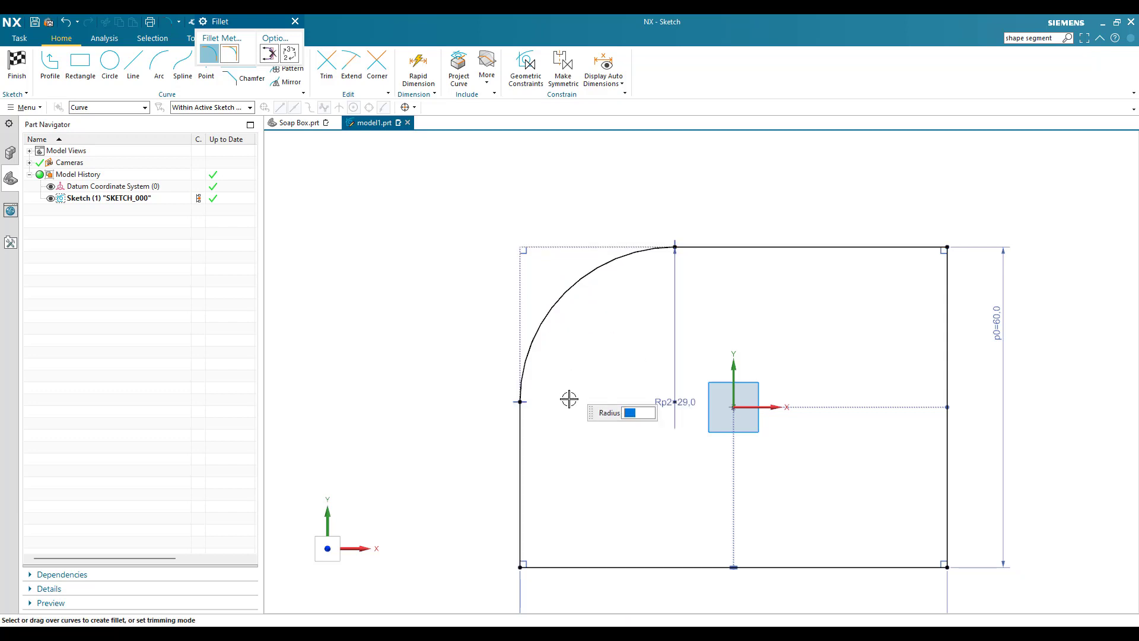
Fillet the remaining three corners of the rectangle with the same 29 mm radius and finish the sketch
{"action": "left_click", "coordinate": [521, 513]}
{"action": "left_click", "coordinate": [542, 567]}
{"action": "left_click", "coordinate": [895, 566]}
{"action": "left_click", "coordinate": [943, 504]}
{"action": "left_click", "coordinate": [942, 330]}
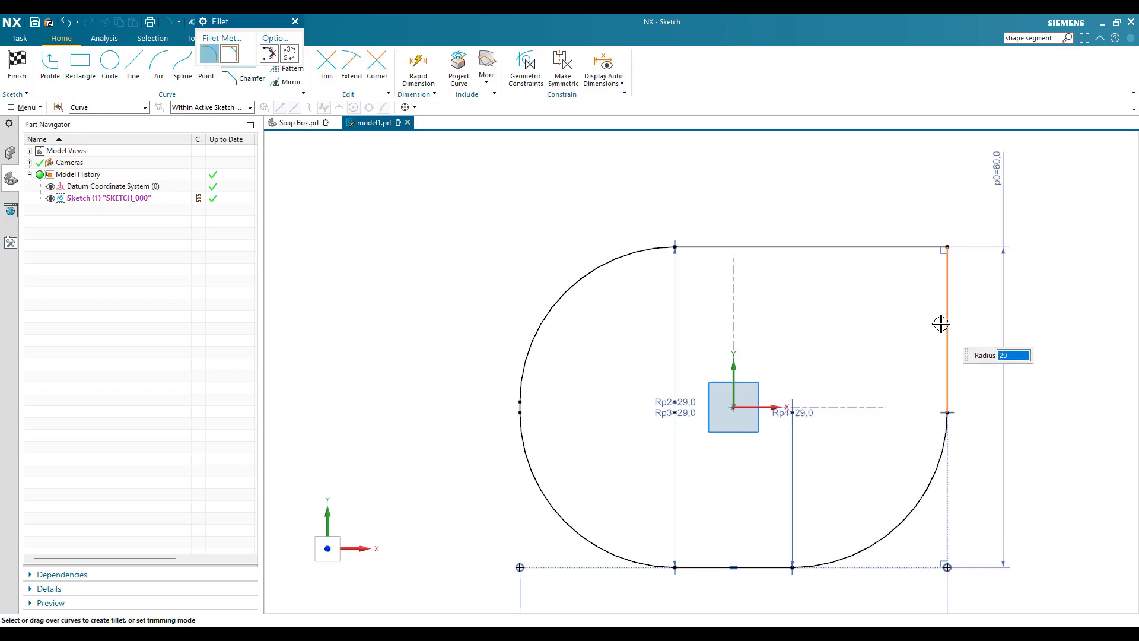
{"action": "left_click", "coordinate": [877, 247]}
{"action": "key", "text": "Escape"}
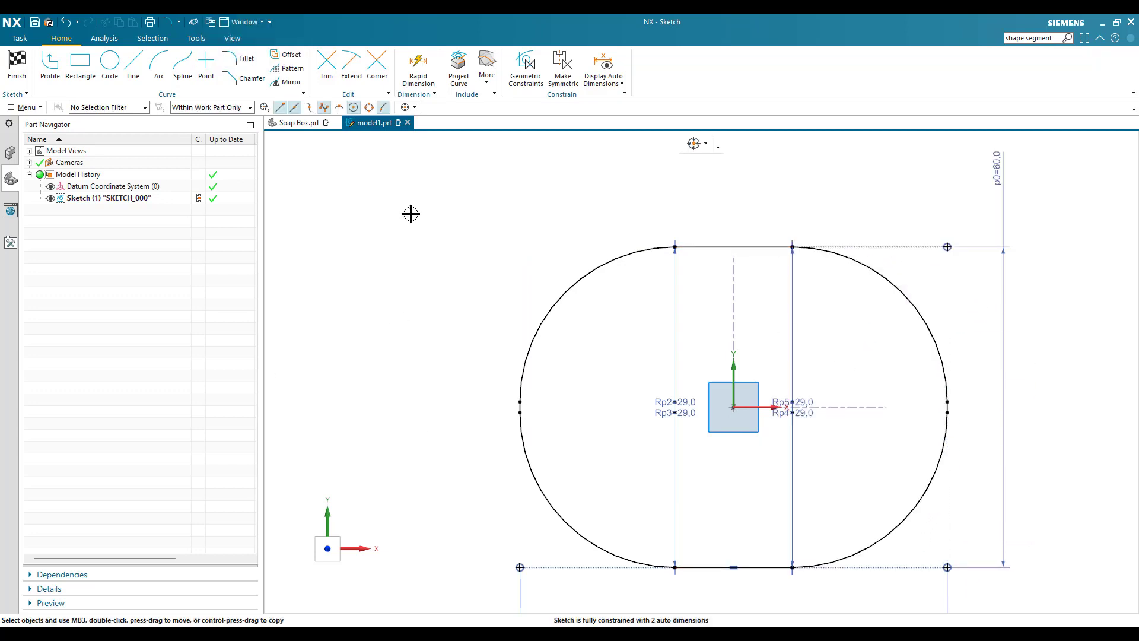
{"action": "left_click", "coordinate": [17, 66]}
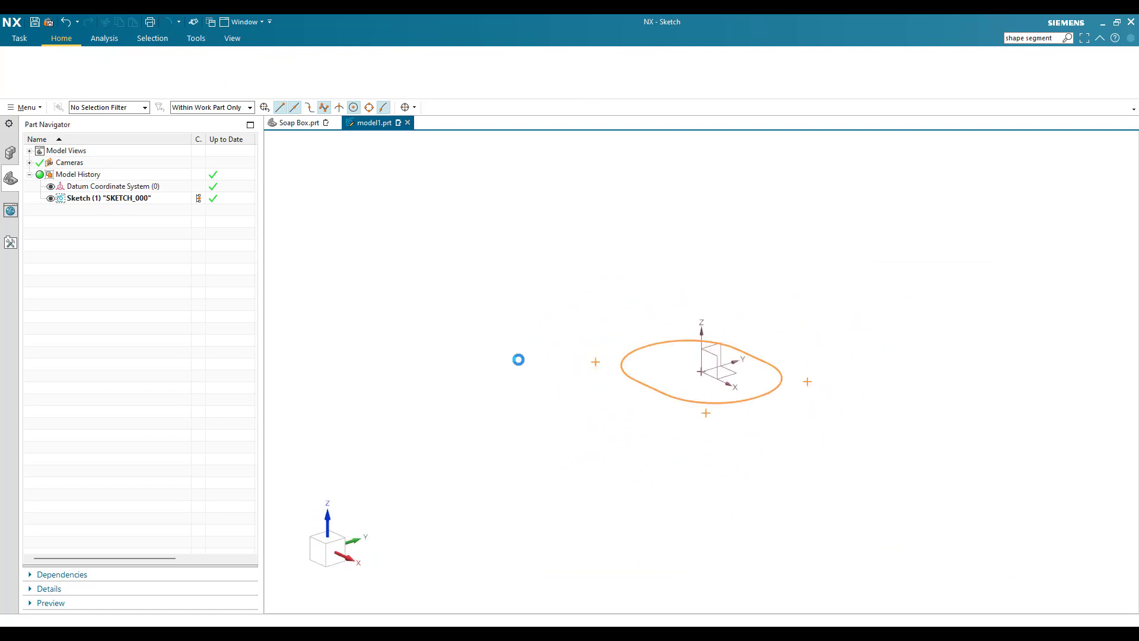
Reopen the rounded rectangle's sketch, display its automatic dimensions for review, and finish the sketch
{"action": "left_click", "coordinate": [111, 254]}
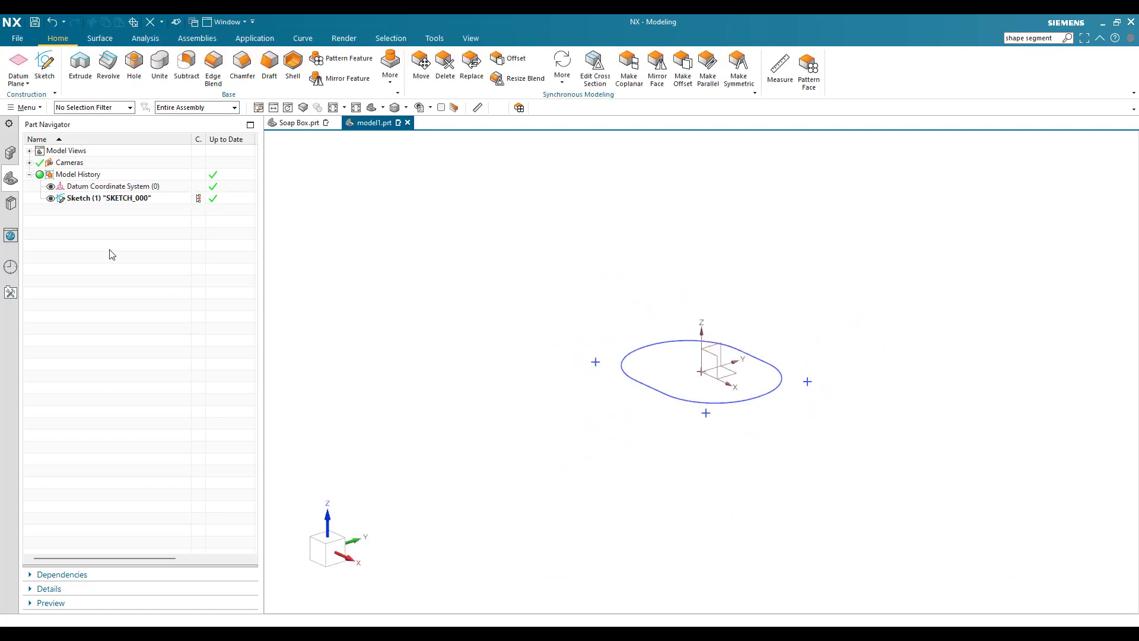
{"action": "double_click", "coordinate": [106, 200]}
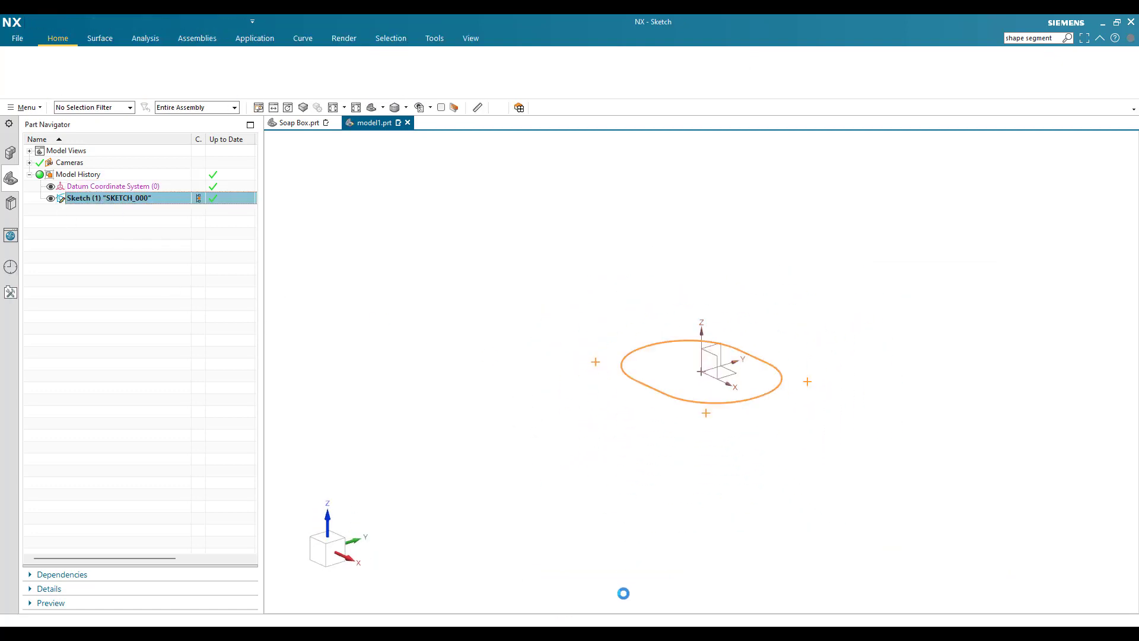
{"action": "left_click", "coordinate": [601, 68]}
{"action": "scroll", "coordinate": [646, 407], "scroll_direction": "up", "scroll_amount": 5}
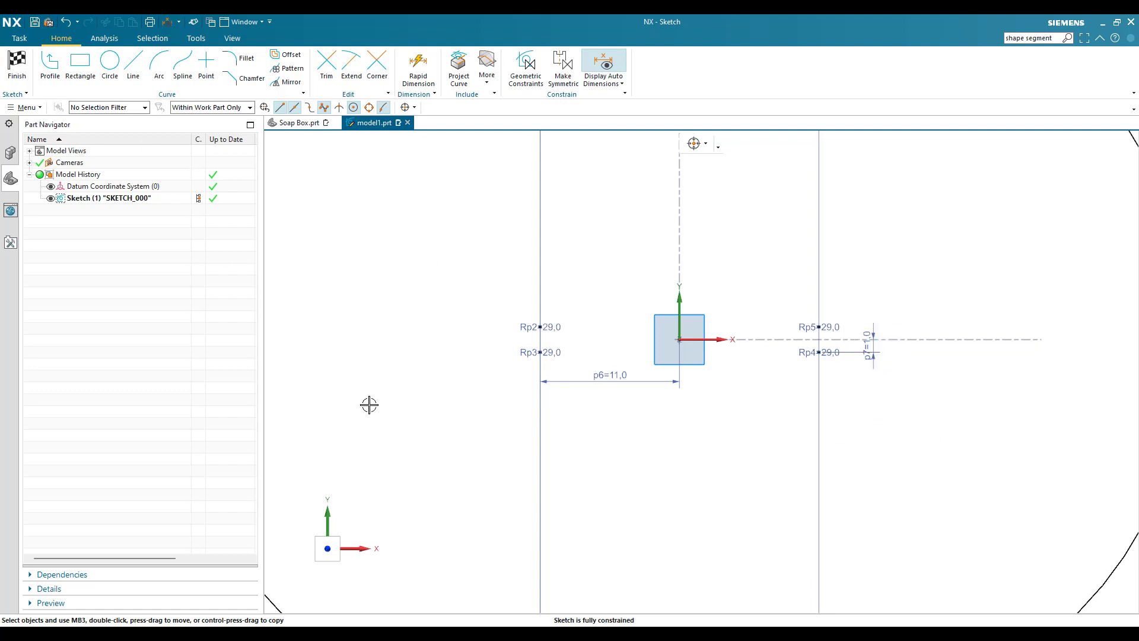
{"action": "left_click", "coordinate": [18, 66]}
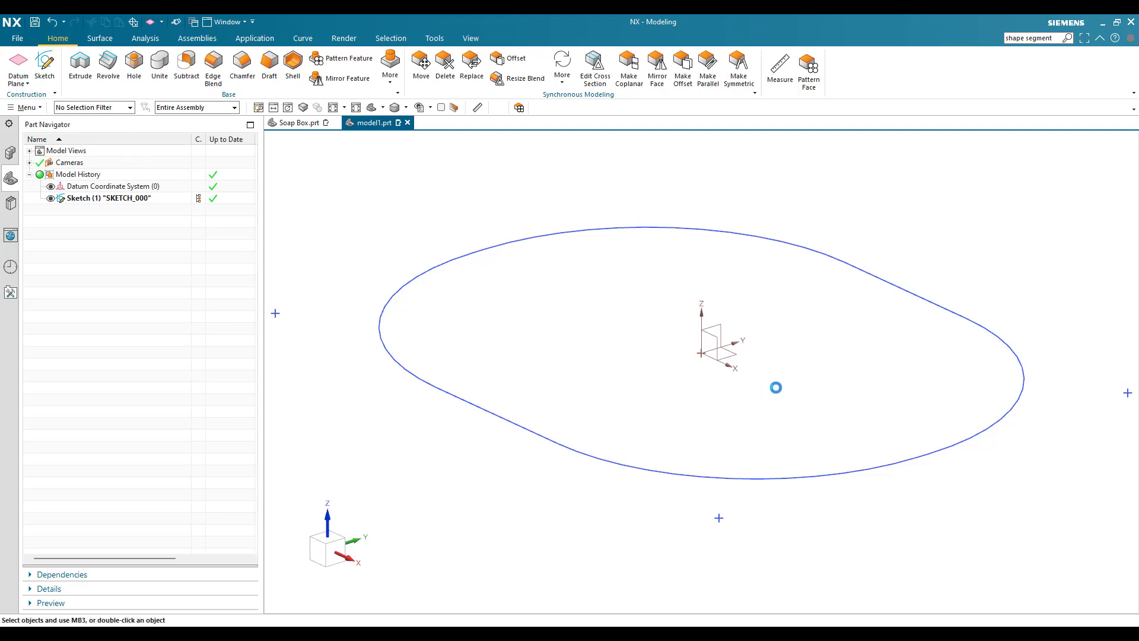
Create a datum plane offset 20 mm above the XY plane of the datum coordinate system
{"action": "left_click", "coordinate": [736, 358]}
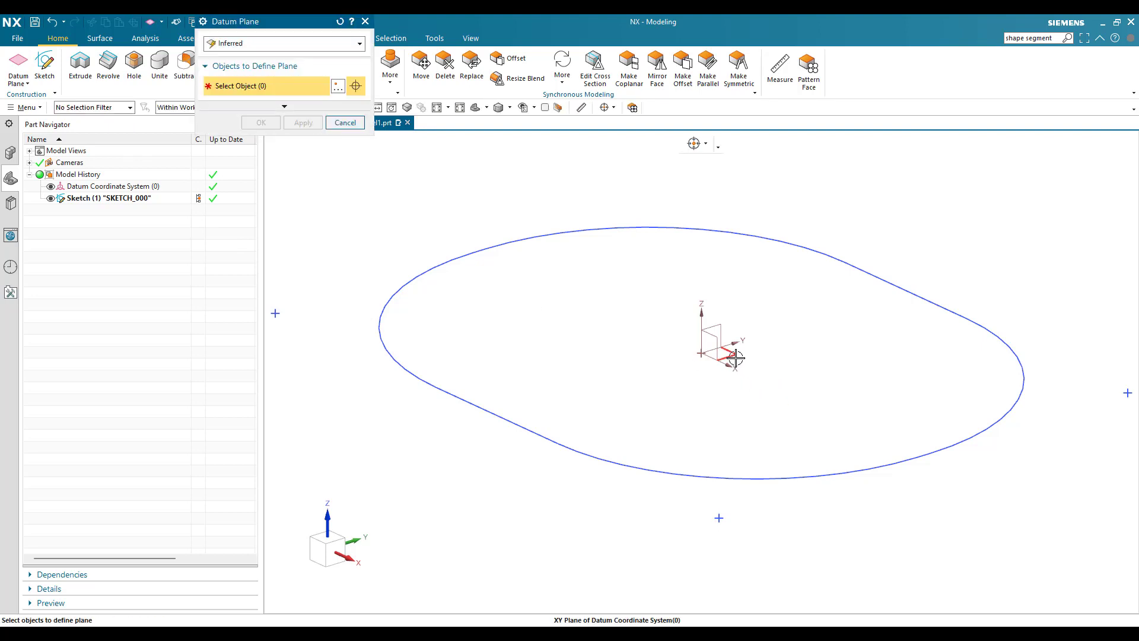
{"action": "type", "text": "20"}
{"action": "key", "text": "Return"}
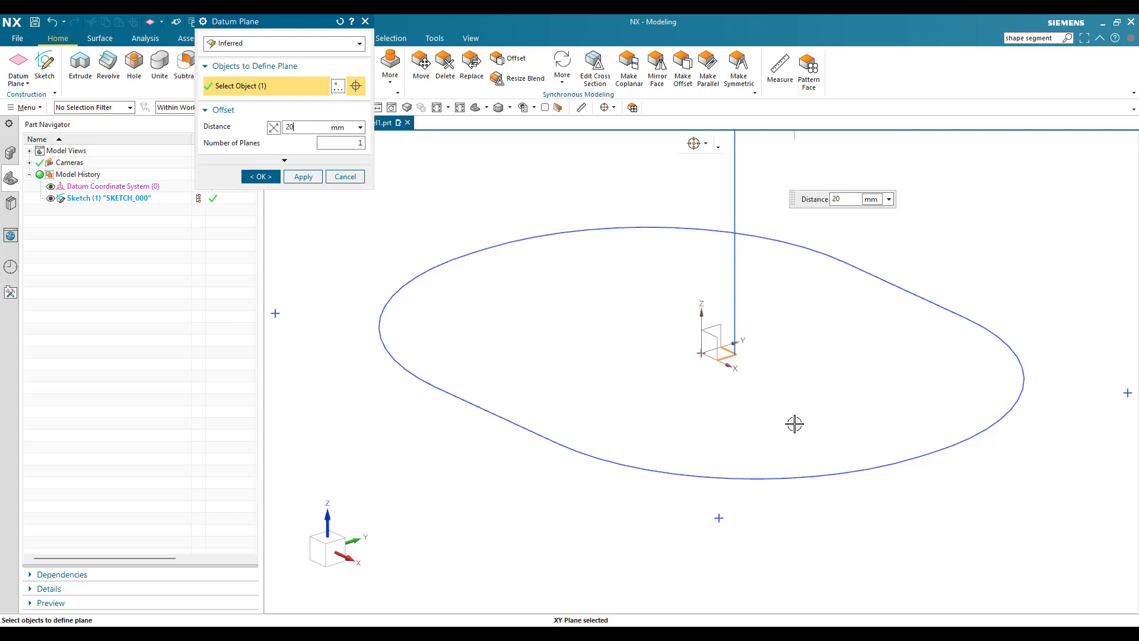
{"action": "left_click", "coordinate": [272, 180]}
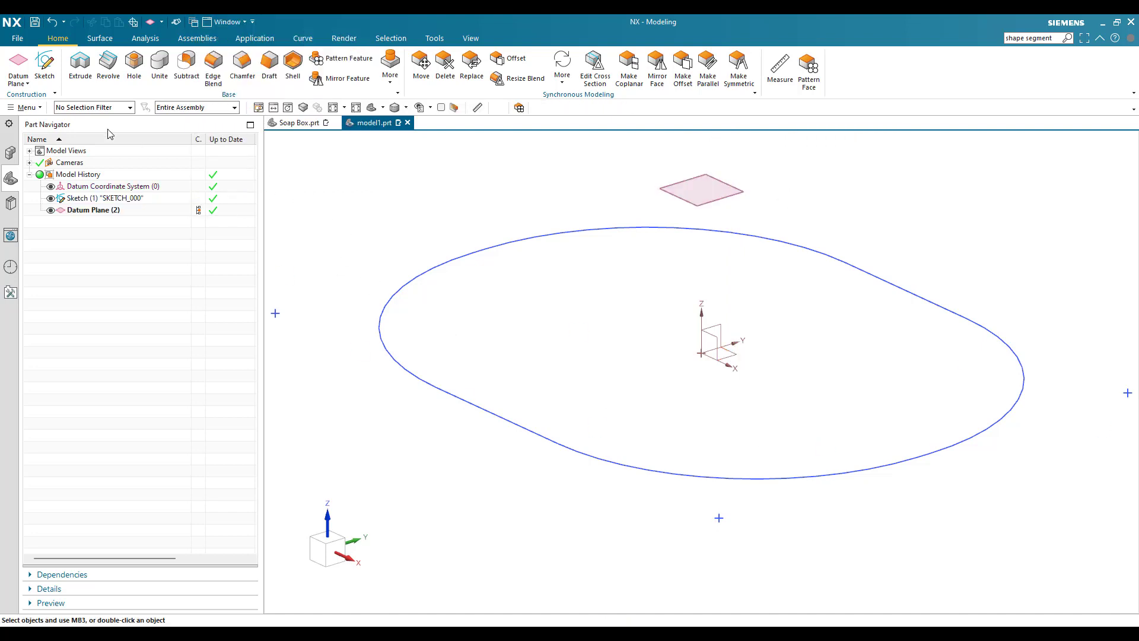
Start a sketch on the offset datum plane and draw an origin-centred rectangle about 106 mm wide and 70 mm high
{"action": "left_click", "coordinate": [51, 65]}
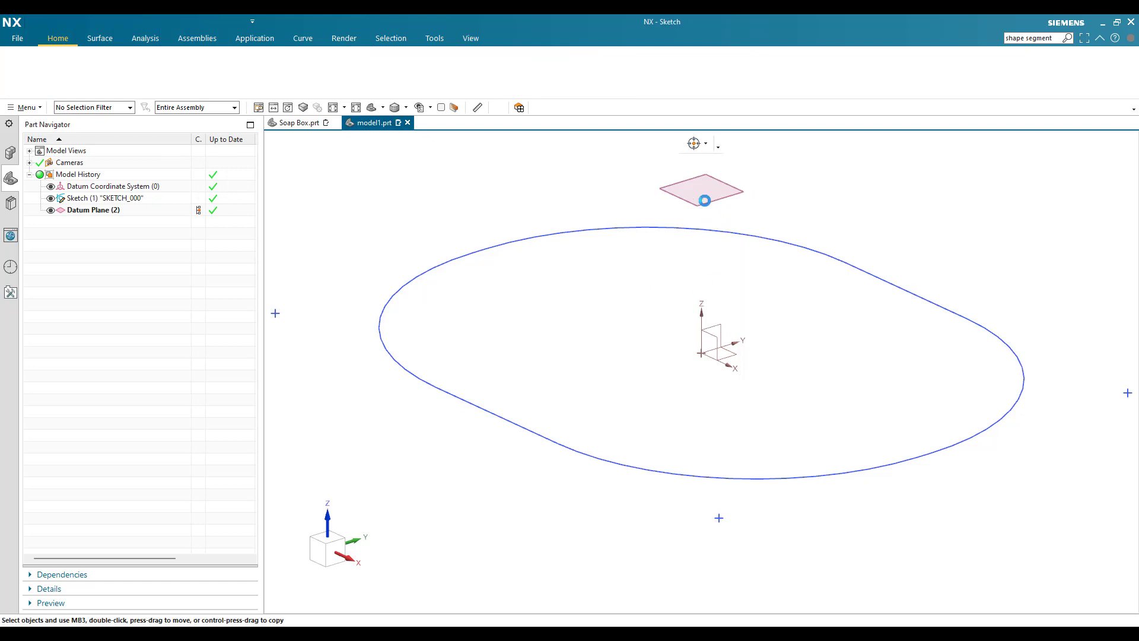
{"action": "left_click", "coordinate": [704, 196]}
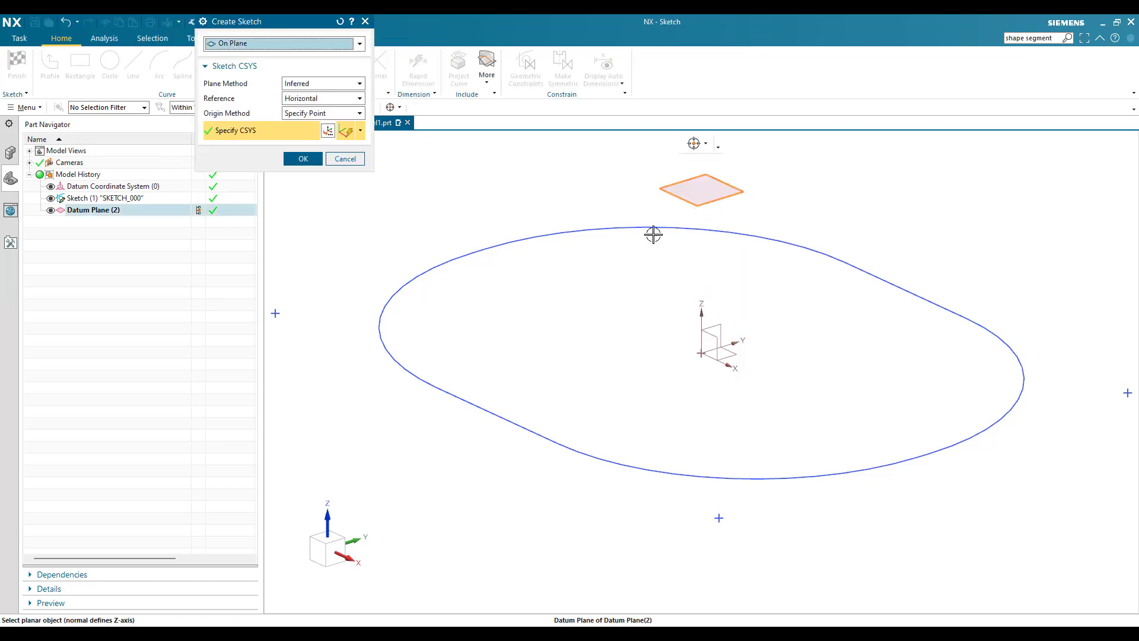
{"action": "middle_click", "coordinate": [655, 261]}
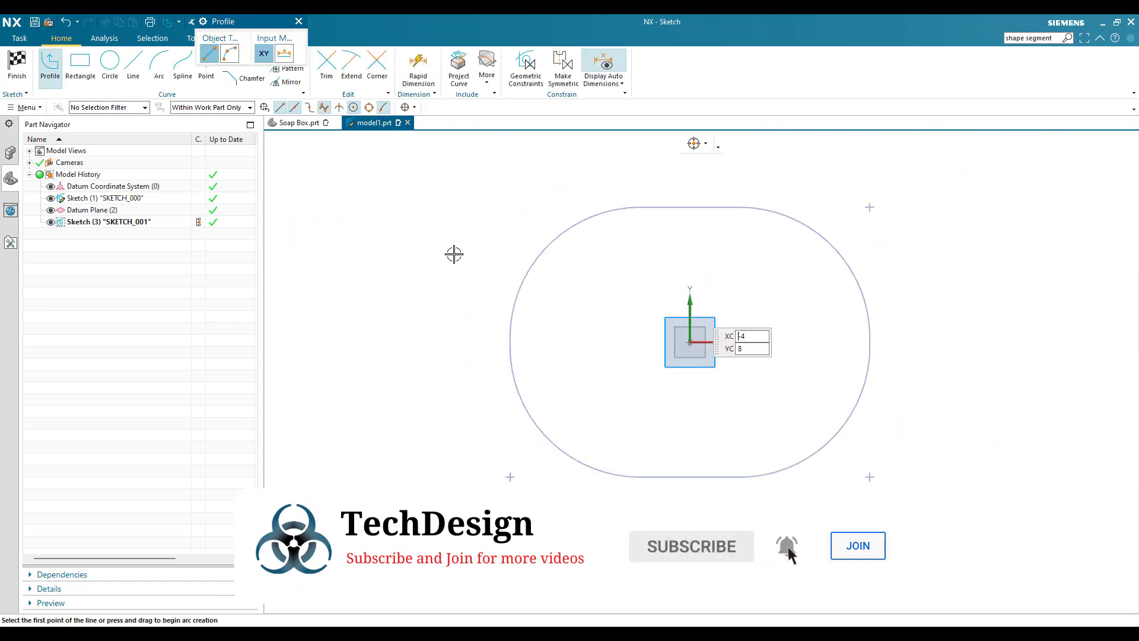
{"action": "left_click", "coordinate": [90, 83]}
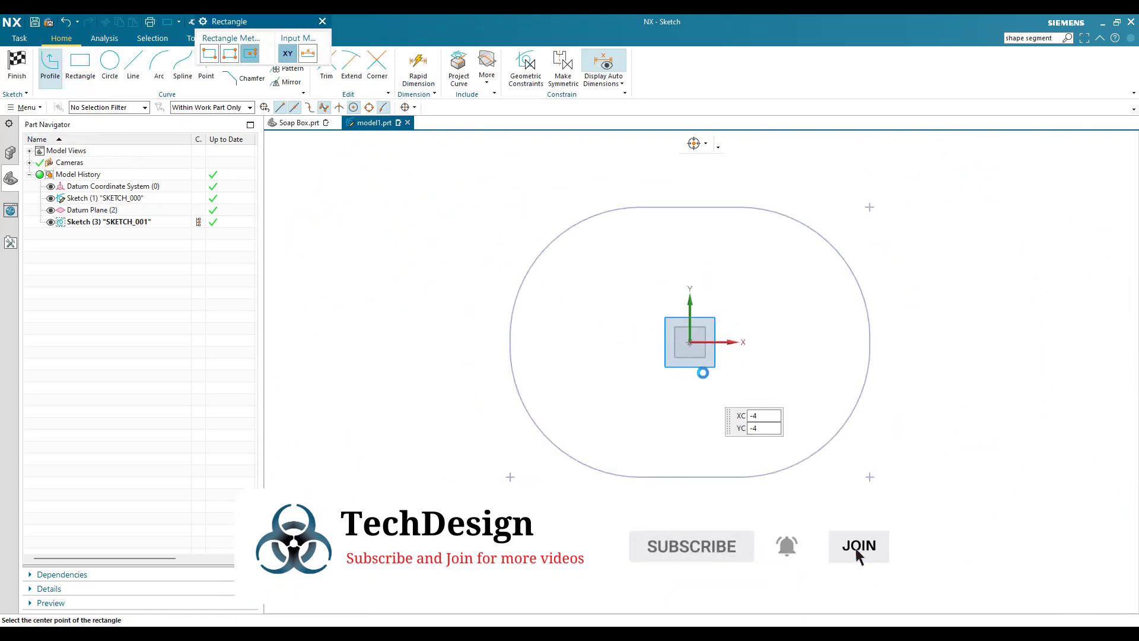
{"action": "left_click", "coordinate": [691, 342]}
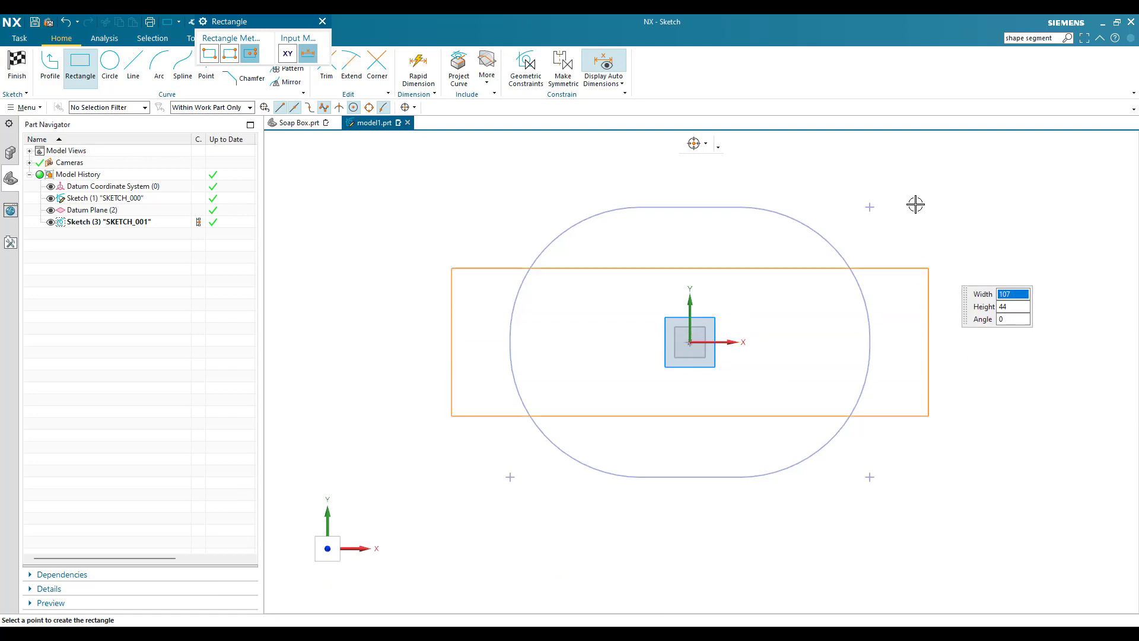
{"action": "left_click", "coordinate": [915, 184]}
{"action": "key", "text": "Escape"}
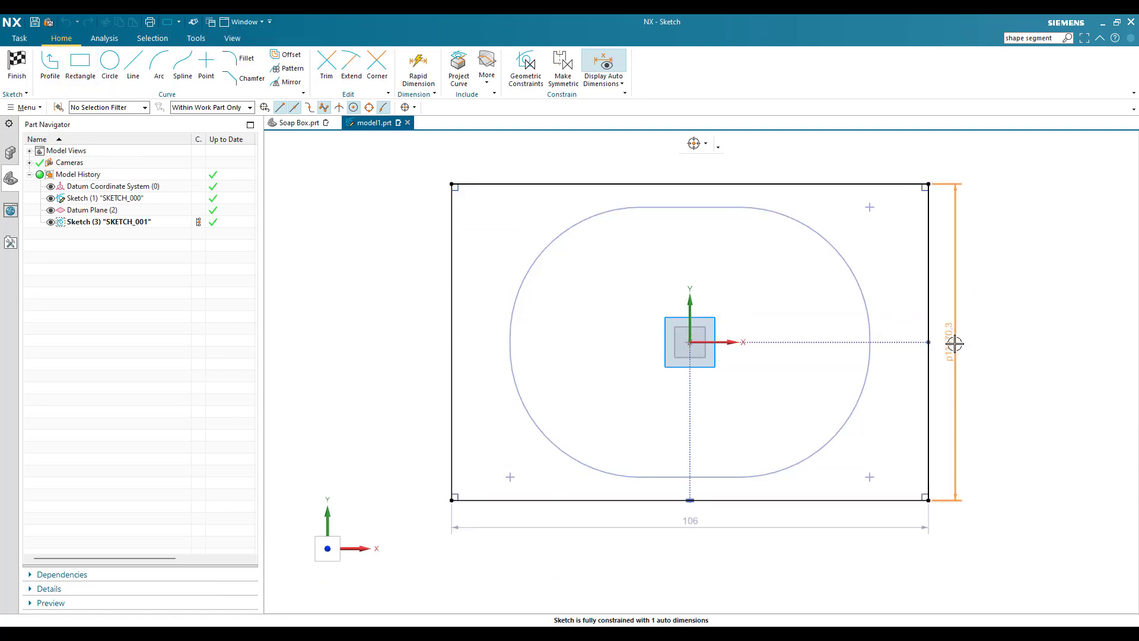
Set the height of the rectangle on the offset plane to 80 mm and its width to 140 mm
{"action": "double_click", "coordinate": [955, 343]}
{"action": "type", "text": "80"}
{"action": "key", "text": "Return"}
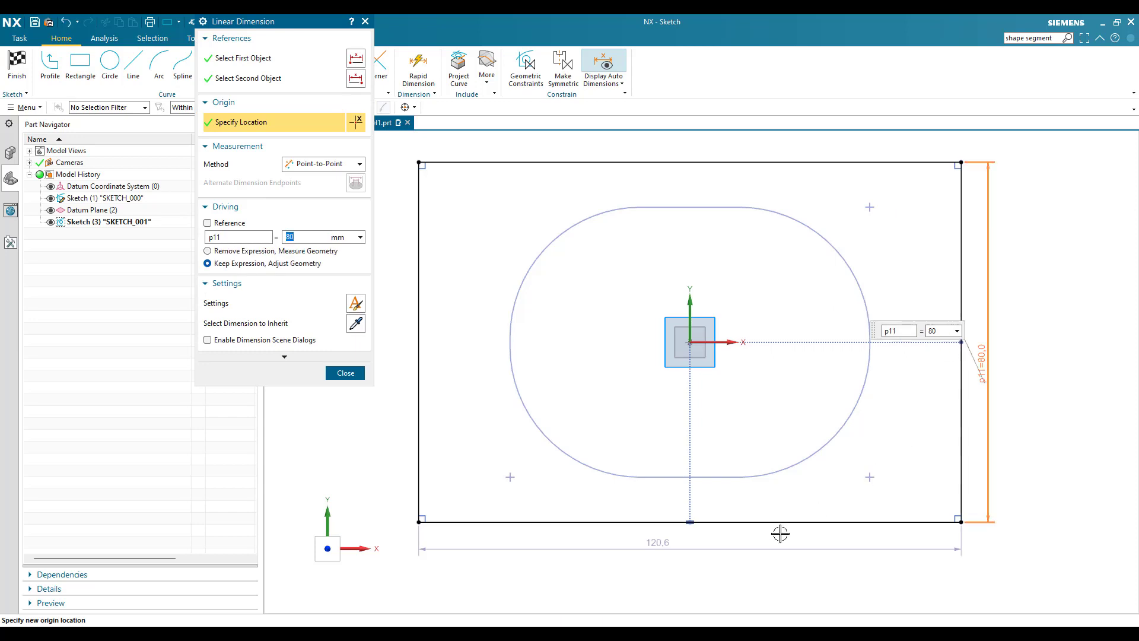
{"action": "key", "text": "Escape"}
{"action": "double_click", "coordinate": [657, 543]}
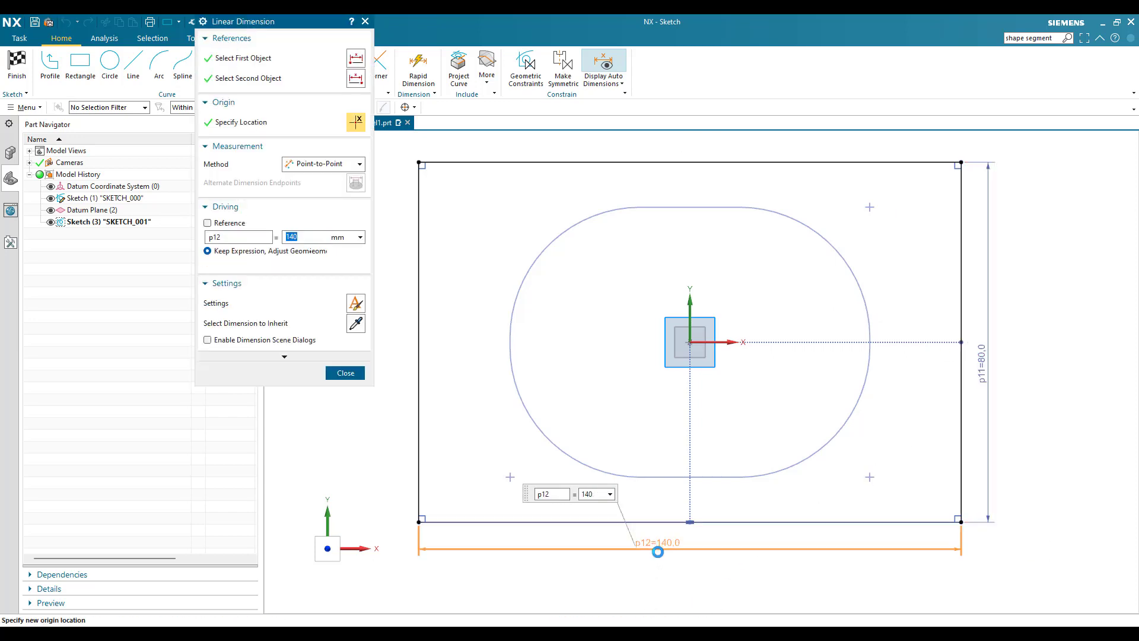
{"action": "type", "text": "140"}
{"action": "key", "text": "Return"}
{"action": "key", "text": "Escape"}
{"action": "key", "text": "ctrl+f"}
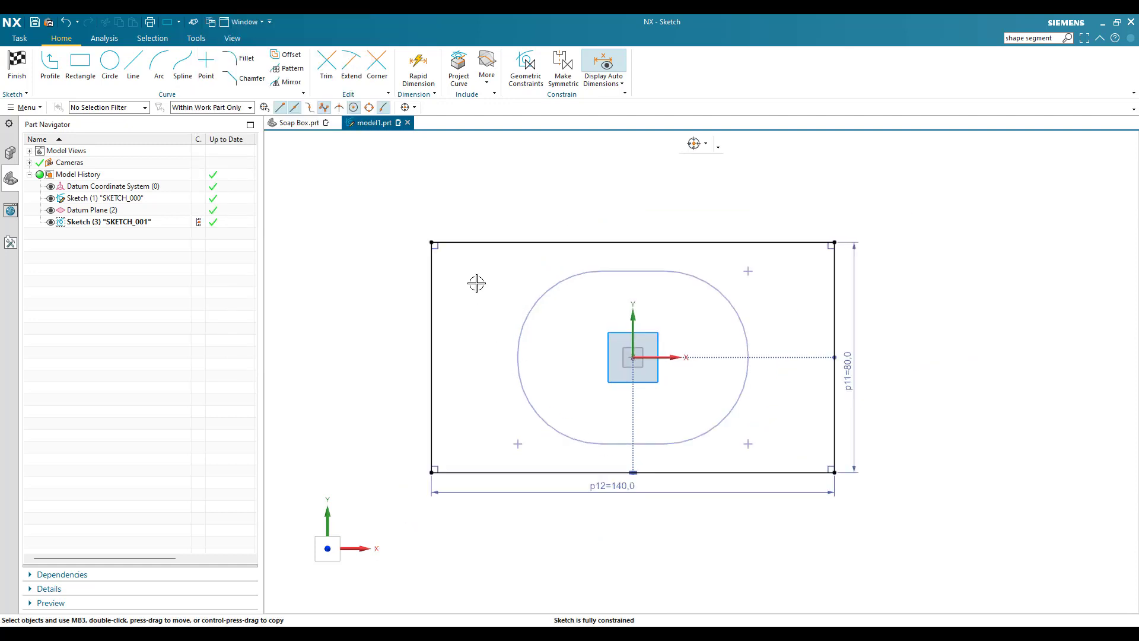
Round all four corners of the rectangle on the offset plane with 30 mm radius fillets and finish the sketch
{"action": "key", "text": "f"}
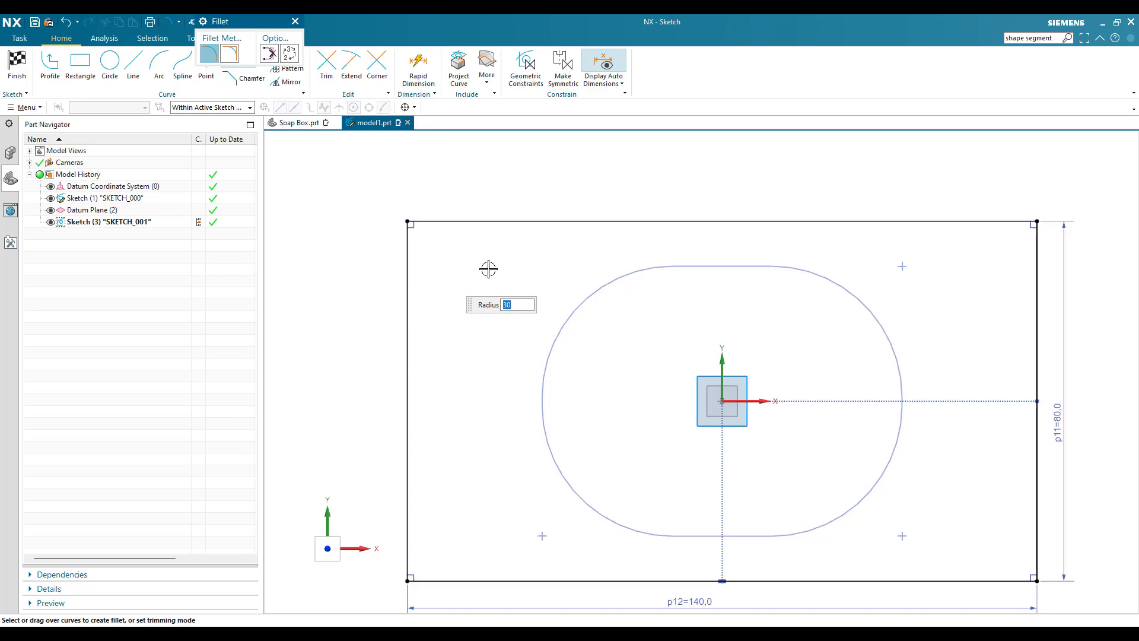
{"action": "left_click", "coordinate": [407, 231]}
{"action": "left_click", "coordinate": [433, 224]}
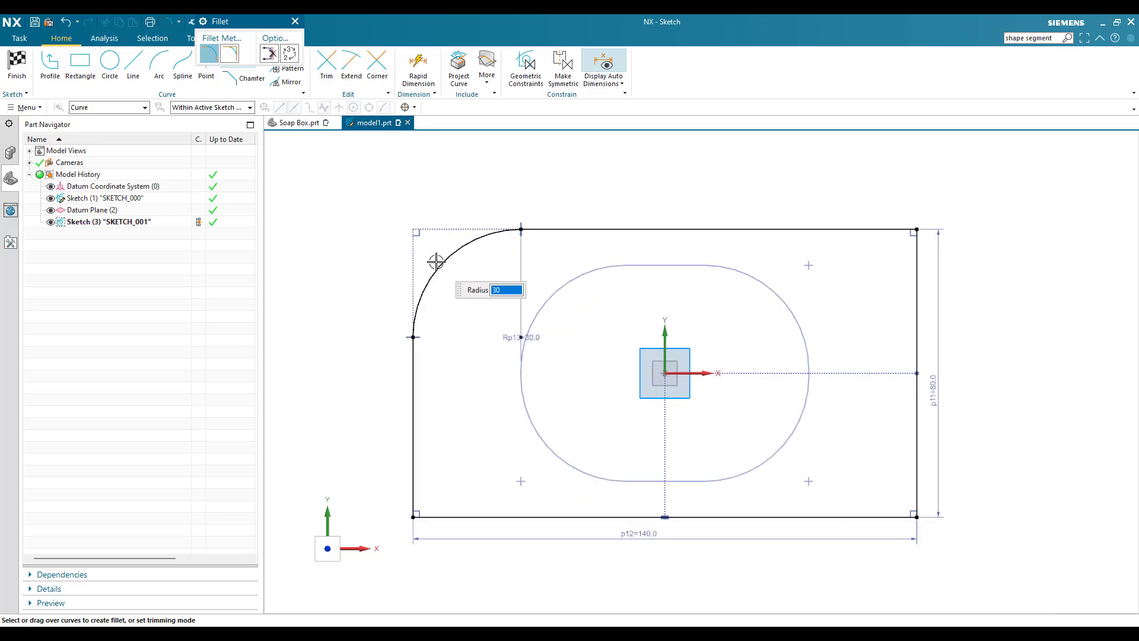
{"action": "scroll", "coordinate": [436, 262], "scroll_direction": "down", "scroll_amount": 3}
{"action": "left_click", "coordinate": [424, 376]}
{"action": "left_click", "coordinate": [444, 392]}
{"action": "scroll", "coordinate": [668, 401], "scroll_direction": "up", "scroll_amount": 4}
{"action": "left_click", "coordinate": [668, 402]}
{"action": "left_click", "coordinate": [743, 326]}
{"action": "scroll", "coordinate": [718, 310], "scroll_direction": "down", "scroll_amount": 4}
{"action": "left_click", "coordinate": [717, 285]}
{"action": "left_click", "coordinate": [688, 243]}
{"action": "key", "text": "Escape"}
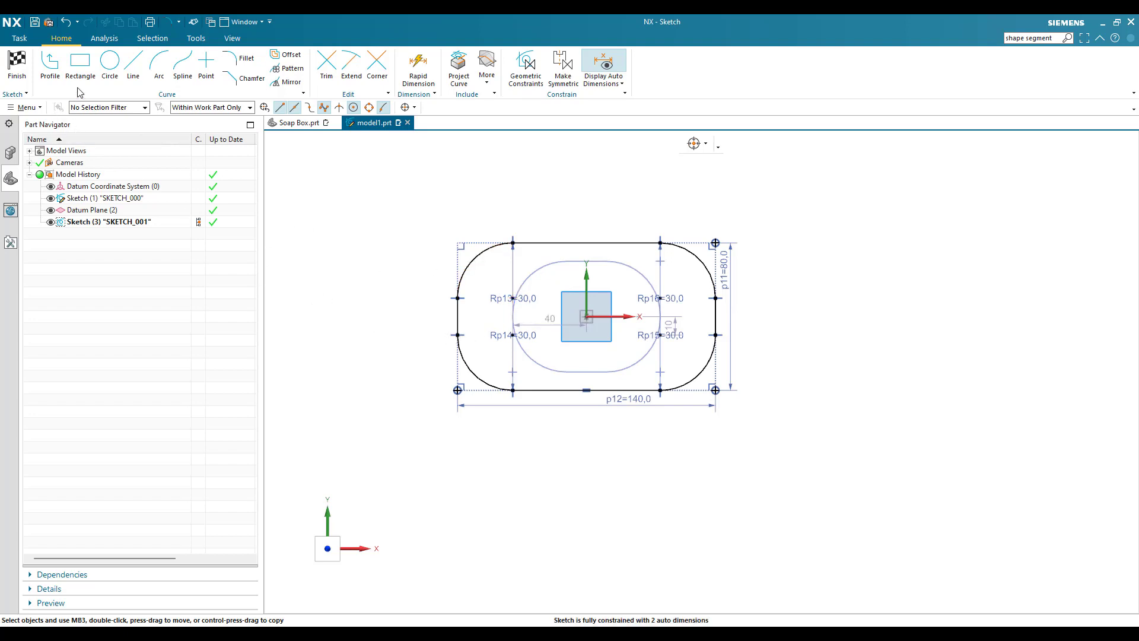
{"action": "left_click", "coordinate": [15, 65]}
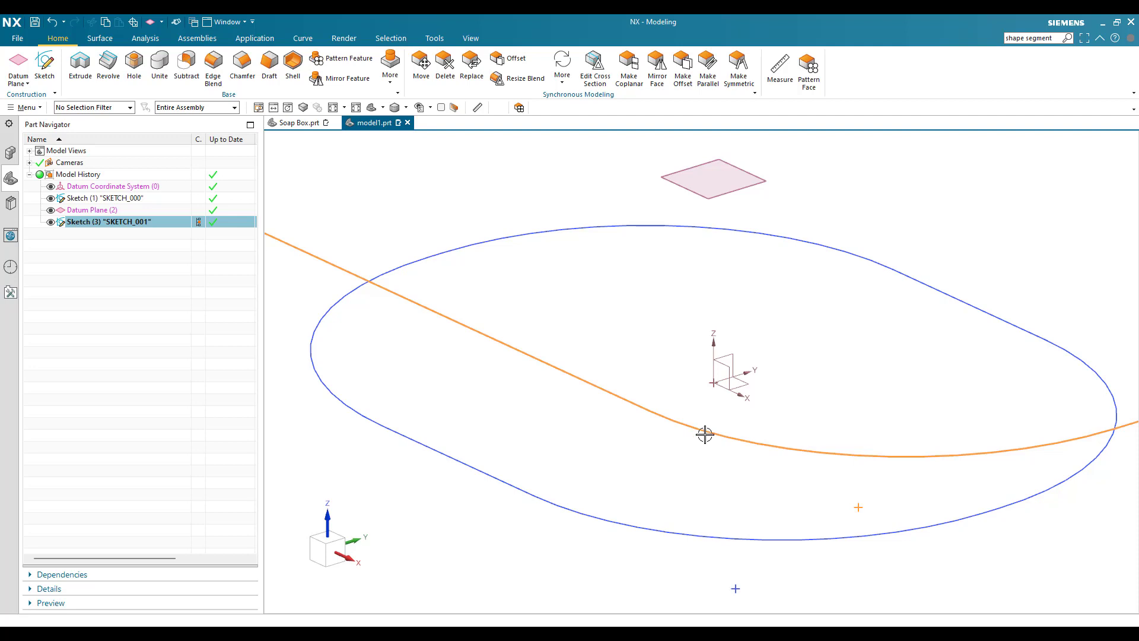
{"action": "key", "text": "Escape"}
{"action": "scroll", "coordinate": [590, 403], "scroll_direction": "down", "scroll_amount": 3}
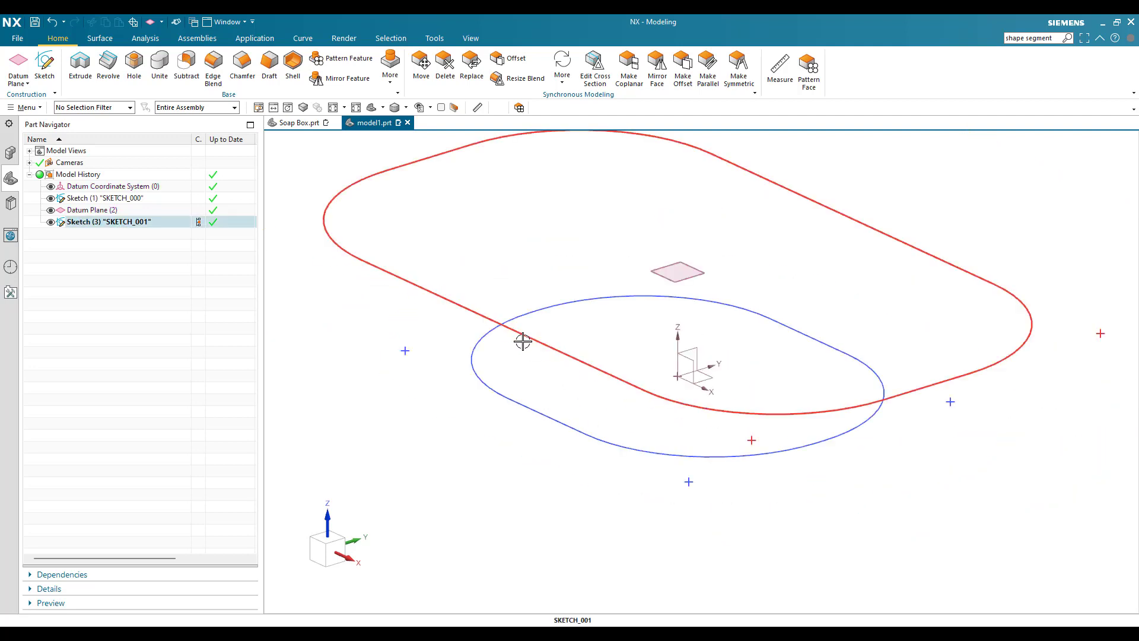
Start a sketch on the YZ plane and join the two profiles' ends with outward arcs of about 27 mm and 31 mm radius
{"action": "left_click", "coordinate": [39, 70]}
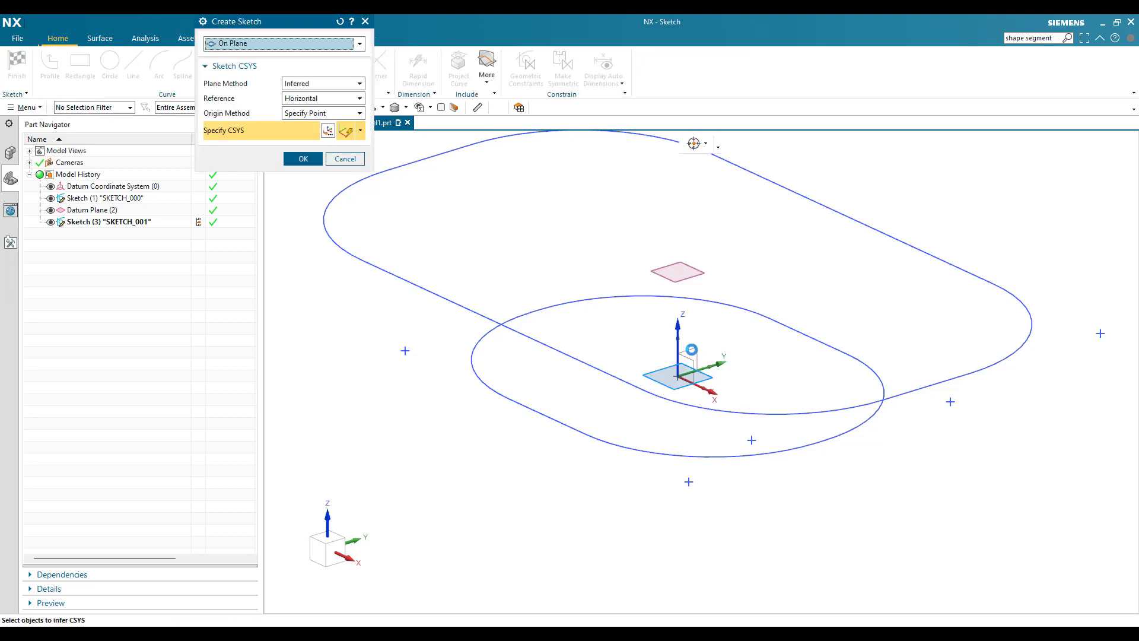
{"action": "left_click", "coordinate": [578, 369]}
{"action": "middle_click", "coordinate": [578, 374]}
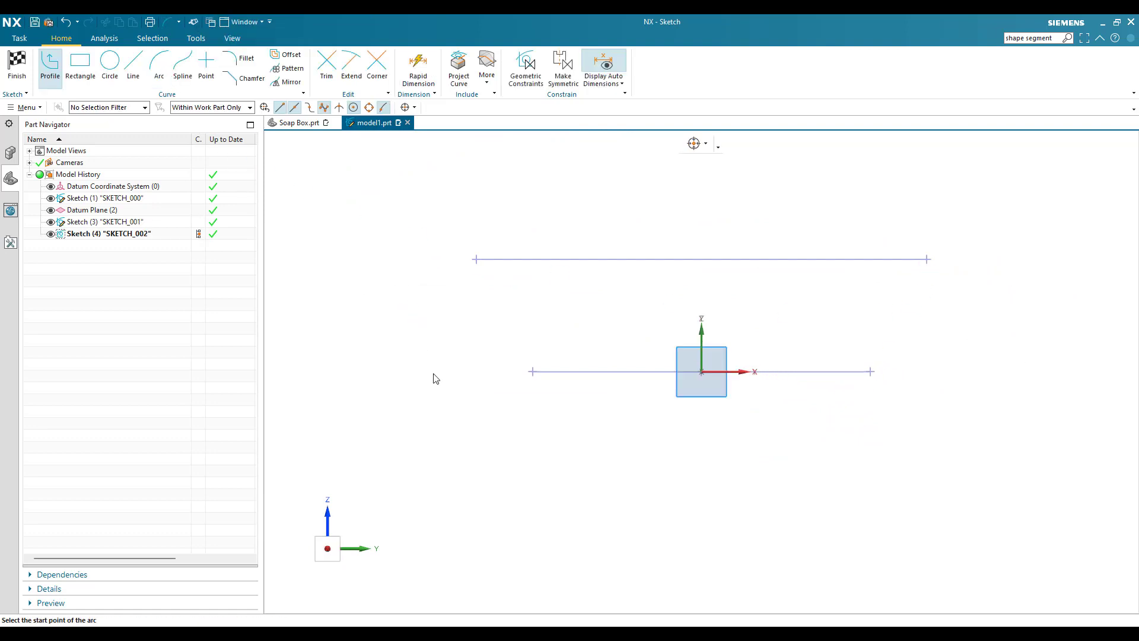
{"action": "key", "text": "a"}
{"action": "left_click", "coordinate": [871, 372]}
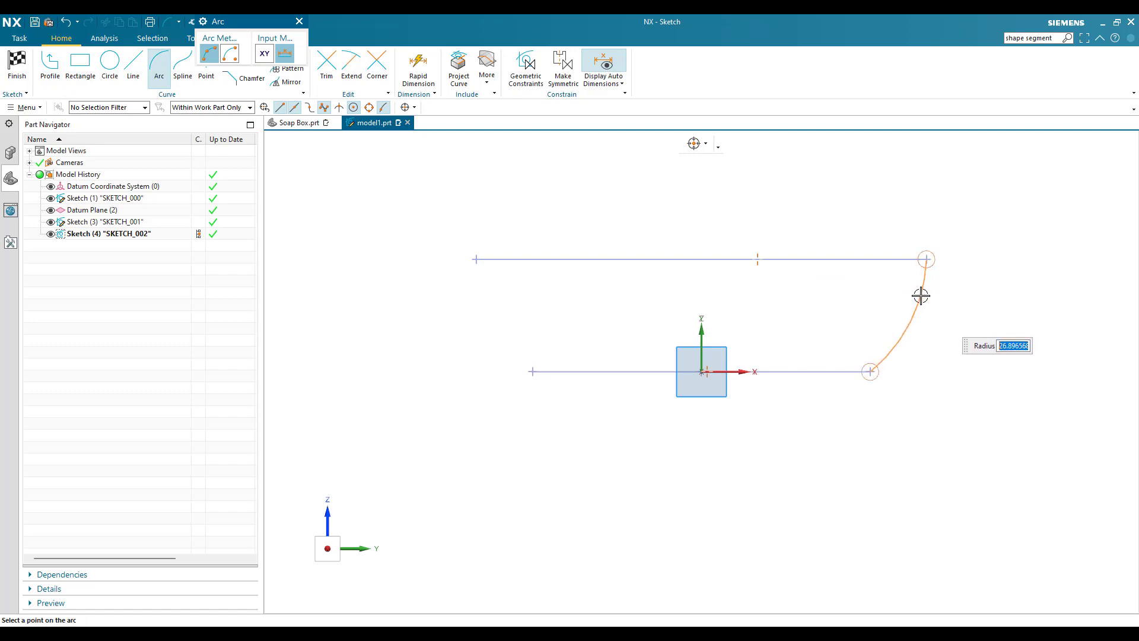
{"action": "left_click", "coordinate": [921, 296]}
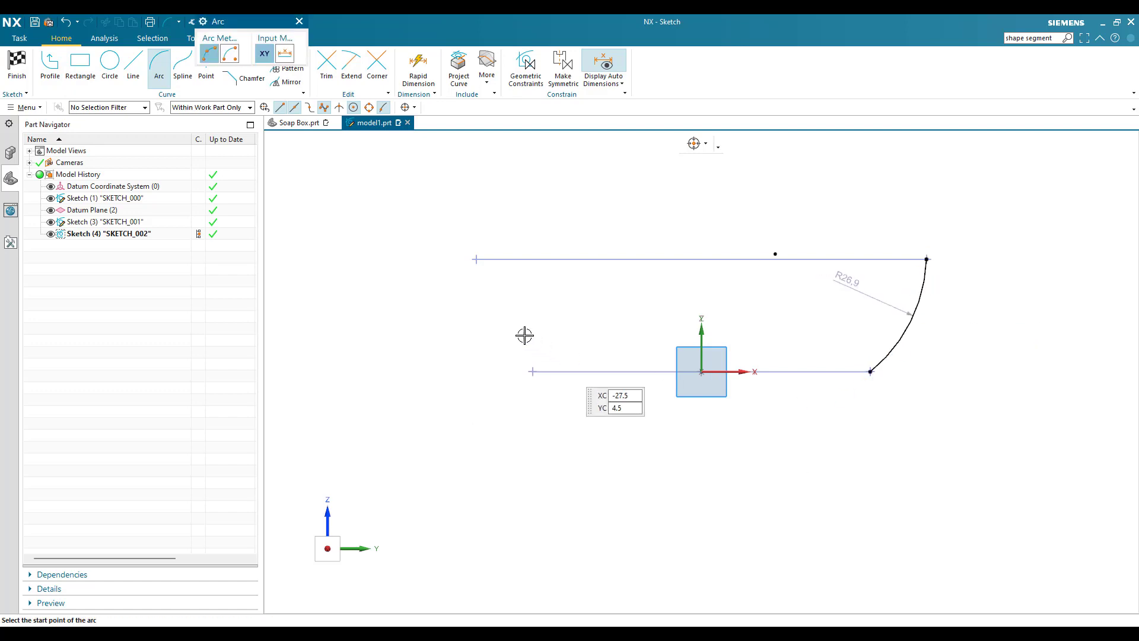
{"action": "left_click", "coordinate": [476, 260]}
{"action": "left_click", "coordinate": [532, 372]}
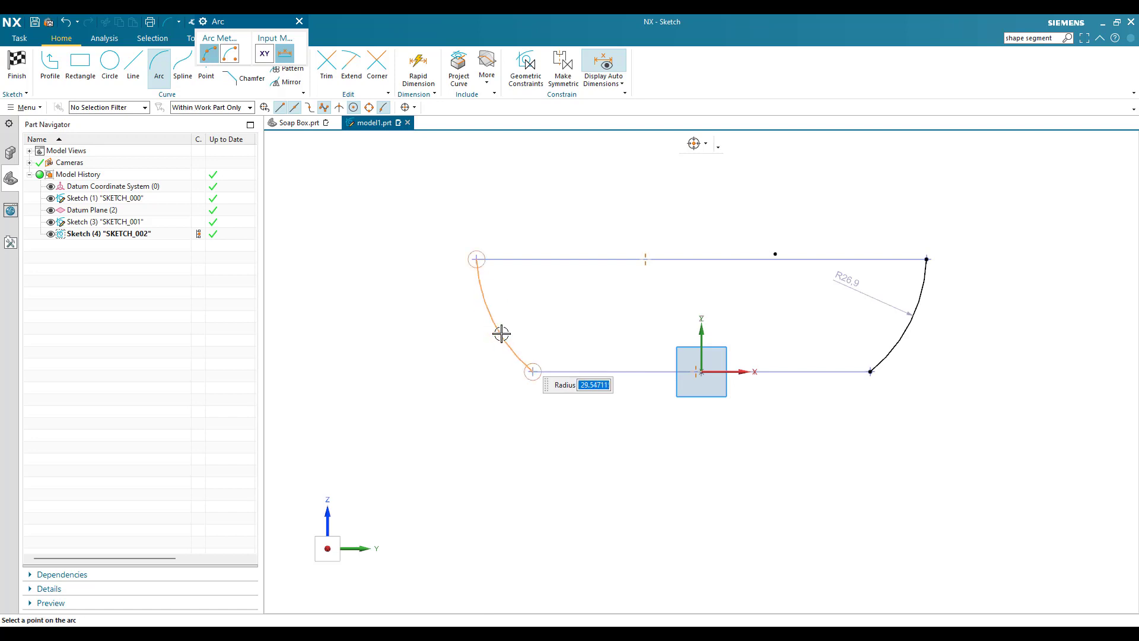
{"action": "left_click", "coordinate": [500, 332]}
{"action": "key", "text": "Escape"}
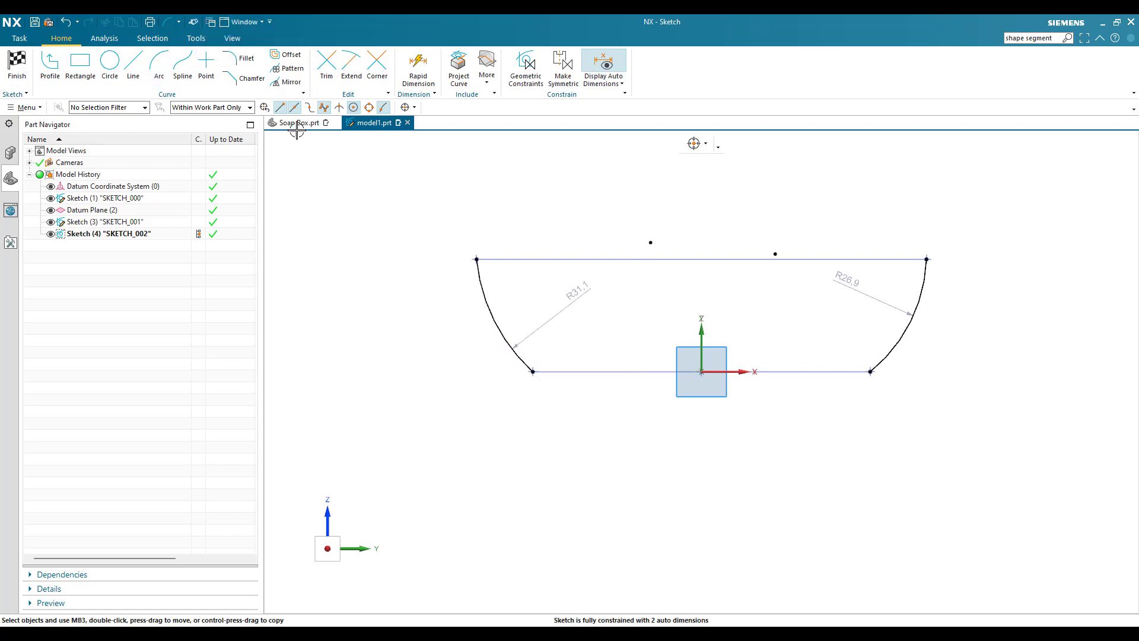
Set the radius of both side arcs to 30 mm and finish the YZ sketch
{"action": "key", "text": "ctrl+f"}
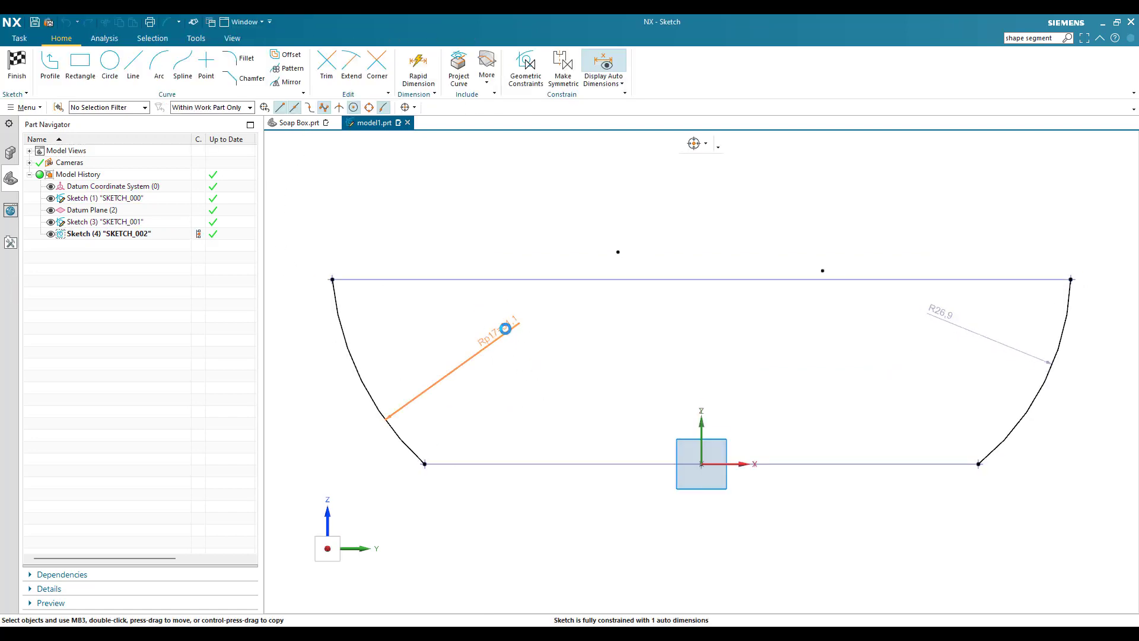
{"action": "double_click", "coordinate": [505, 328]}
{"action": "type", "text": "30"}
{"action": "key", "text": "Return"}
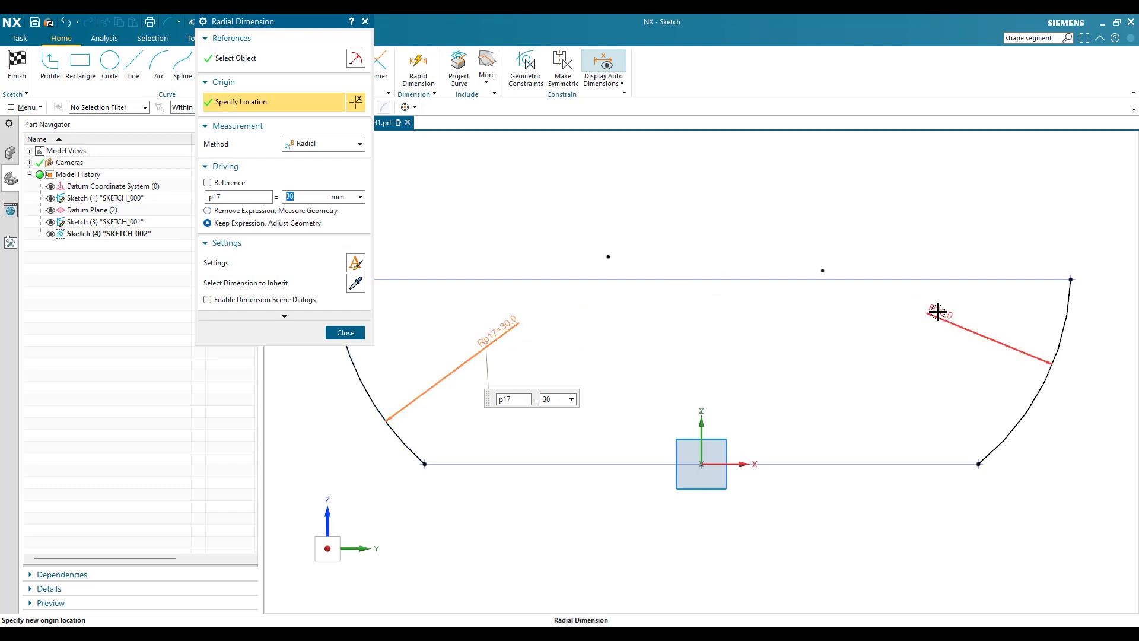
{"action": "key", "text": "Escape"}
{"action": "double_click", "coordinate": [937, 312]}
{"action": "type", "text": "30"}
{"action": "key", "text": "Return"}
{"action": "left_click", "coordinate": [16, 64]}
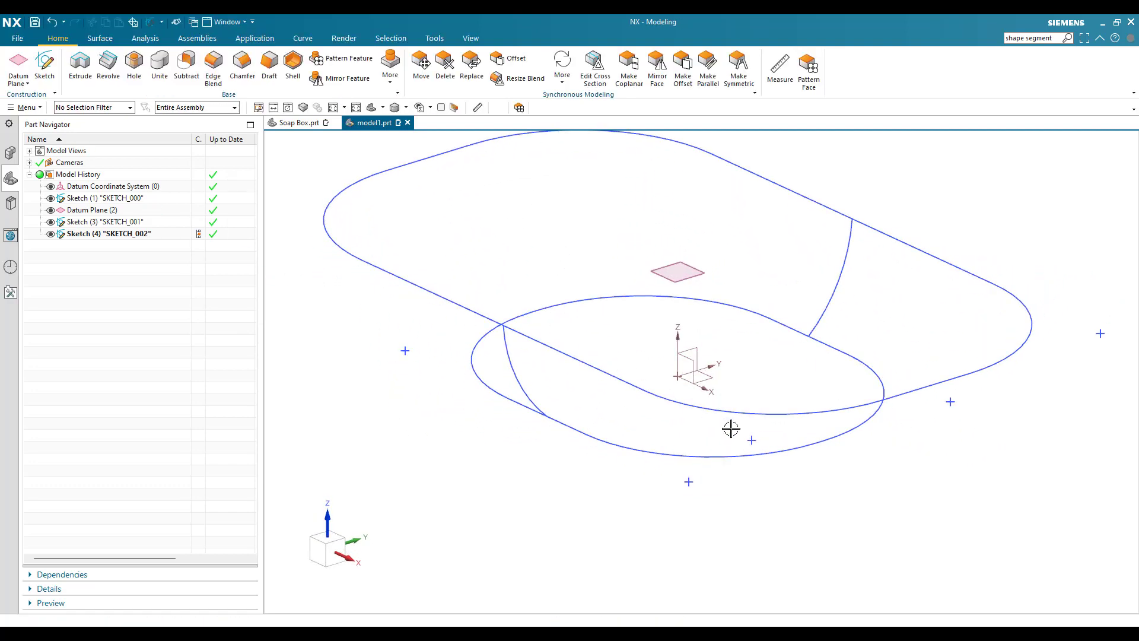
Start a sketch on the XZ plane and draw a 30 mm radius outward arc joining the two profiles' +X ends
{"action": "double_click", "coordinate": [613, 335]}
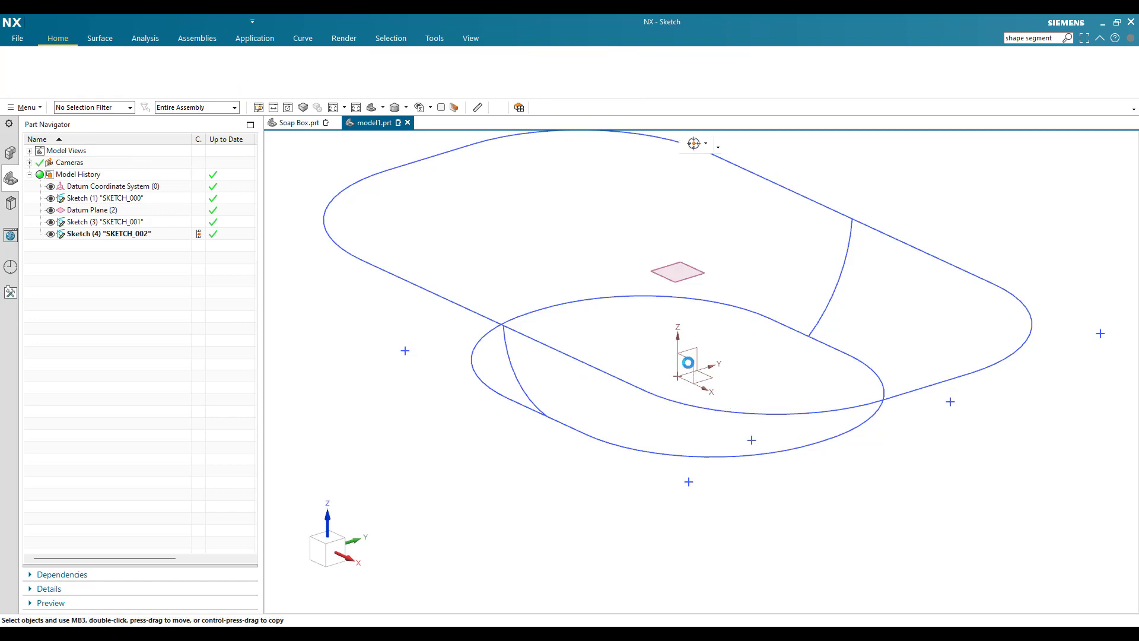
{"action": "middle_click", "coordinate": [586, 326]}
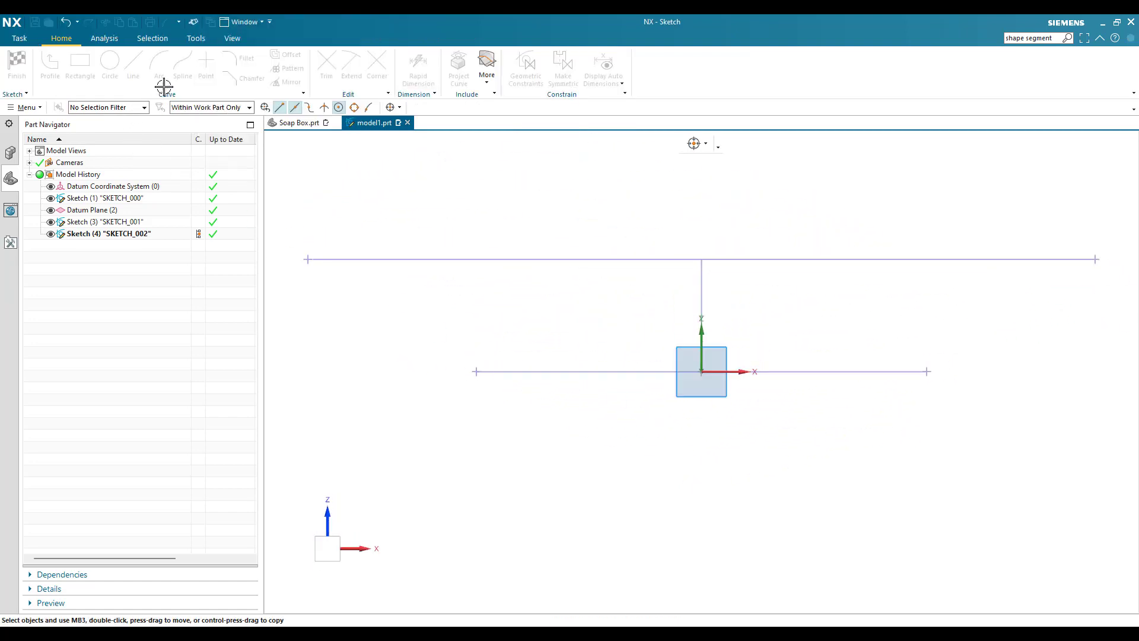
{"action": "left_click", "coordinate": [159, 67]}
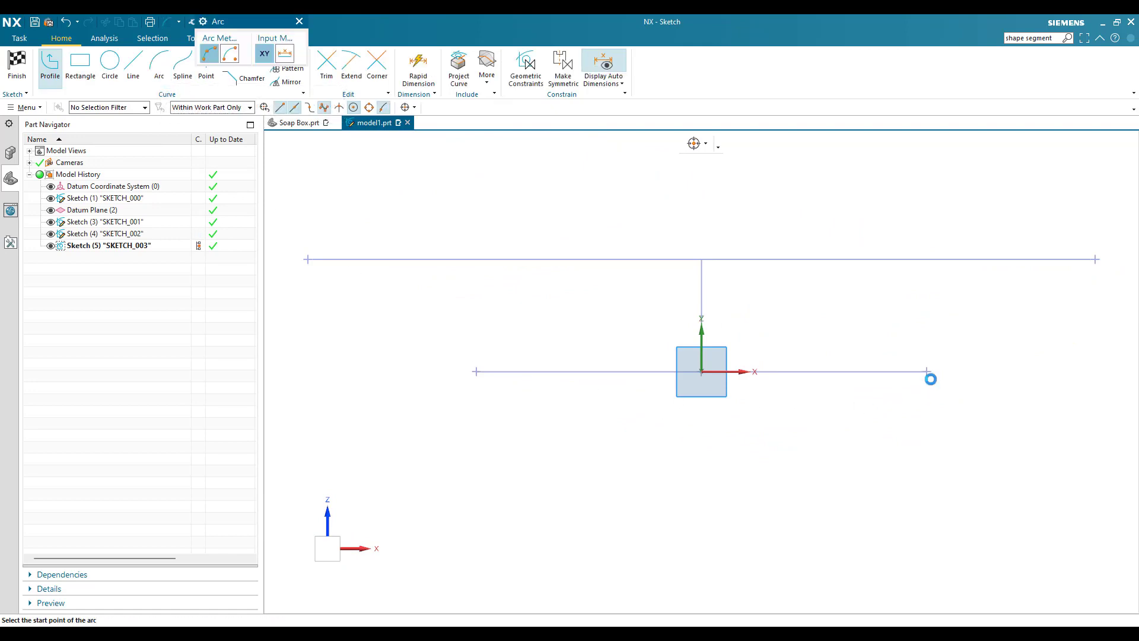
{"action": "left_click", "coordinate": [927, 371]}
{"action": "left_click", "coordinate": [1098, 260]}
{"action": "type", "text": "30"}
{"action": "left_click", "coordinate": [1066, 302]}
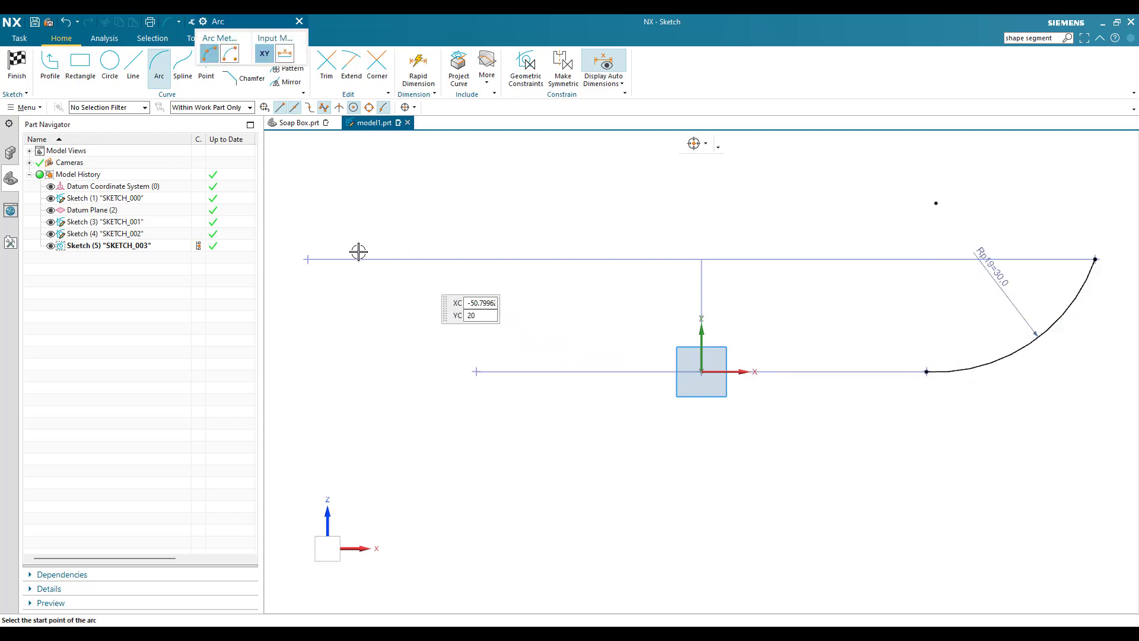
Draw a matching 30 mm radius arc between the two profiles' -X ends and finish the XZ sketch
{"action": "left_click", "coordinate": [309, 258]}
{"action": "left_click", "coordinate": [477, 372]}
{"action": "key", "text": "Tab"}
{"action": "left_click", "coordinate": [405, 388]}
{"action": "key", "text": "Escape"}
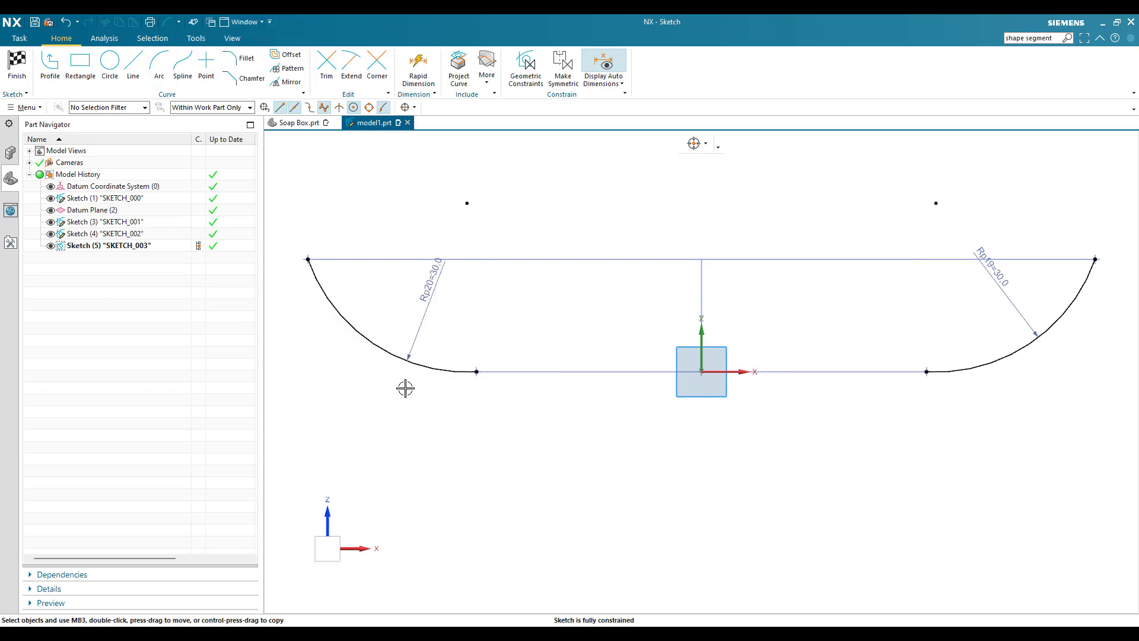
{"action": "left_click", "coordinate": [17, 59]}
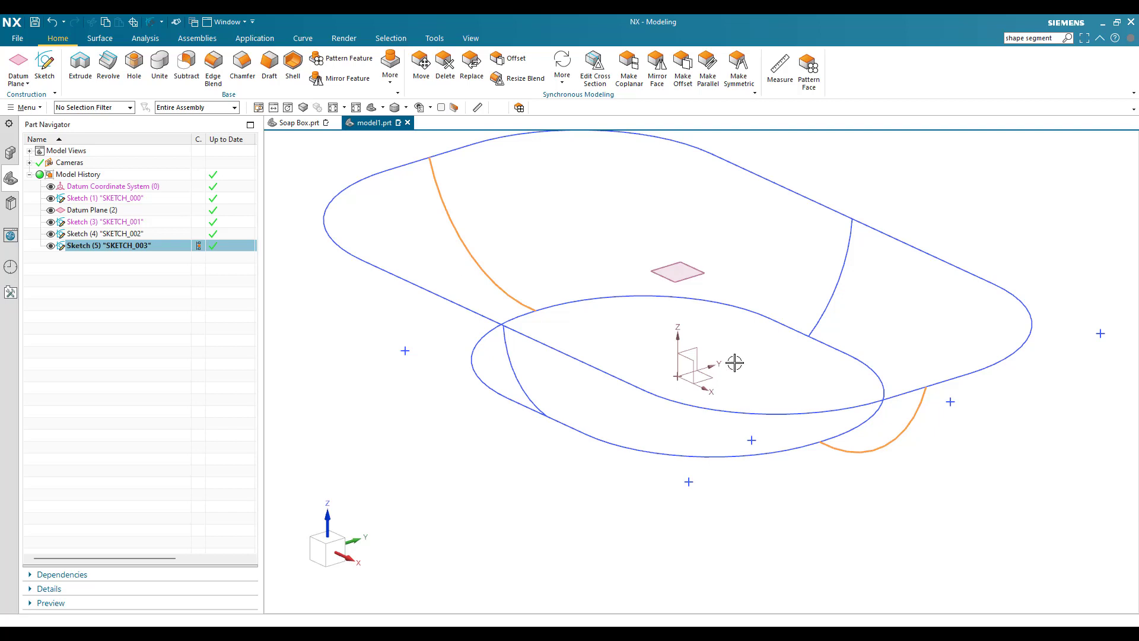
{"action": "key", "text": "Escape"}
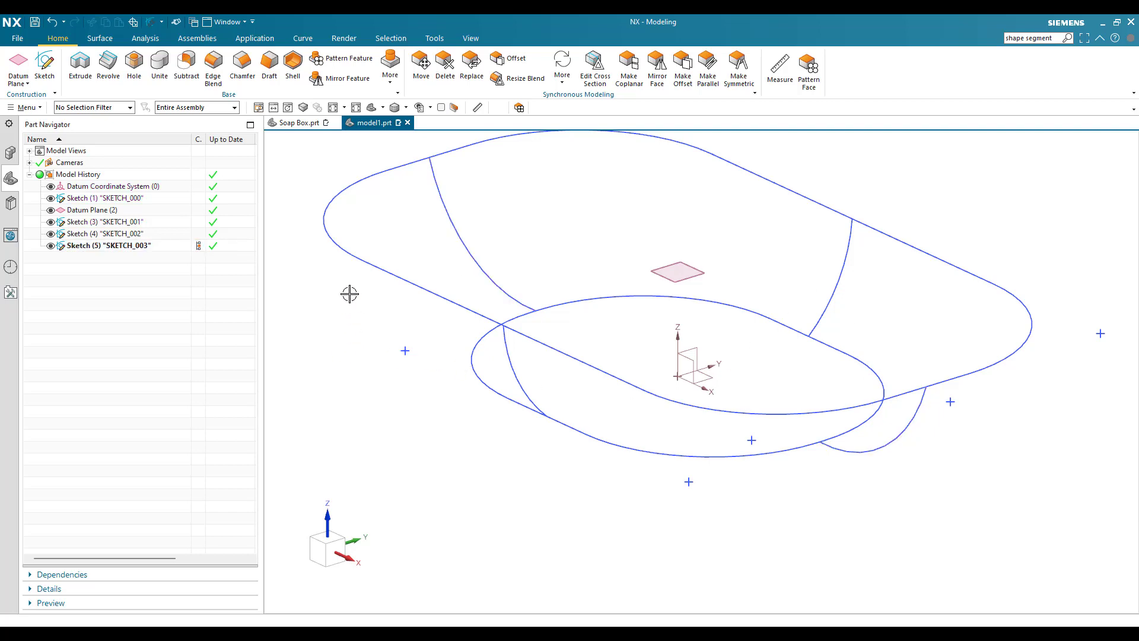
Start a Through Curve Mesh surface and select the lower and upper rounded profiles as separate primary curves
{"action": "left_click", "coordinate": [101, 41]}
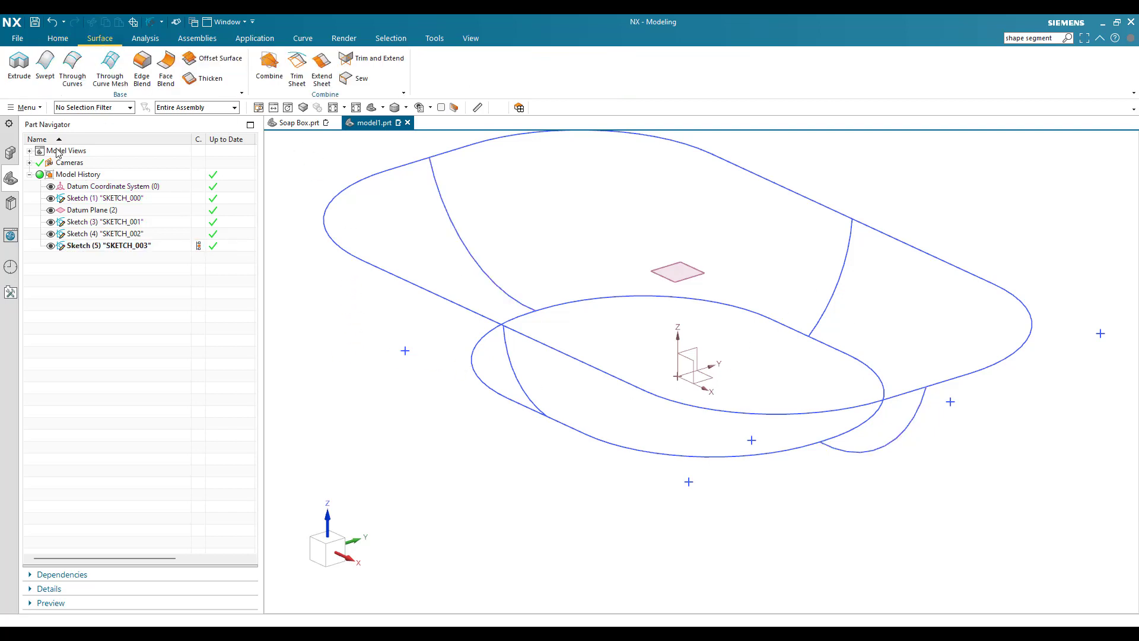
{"action": "left_click", "coordinate": [109, 78]}
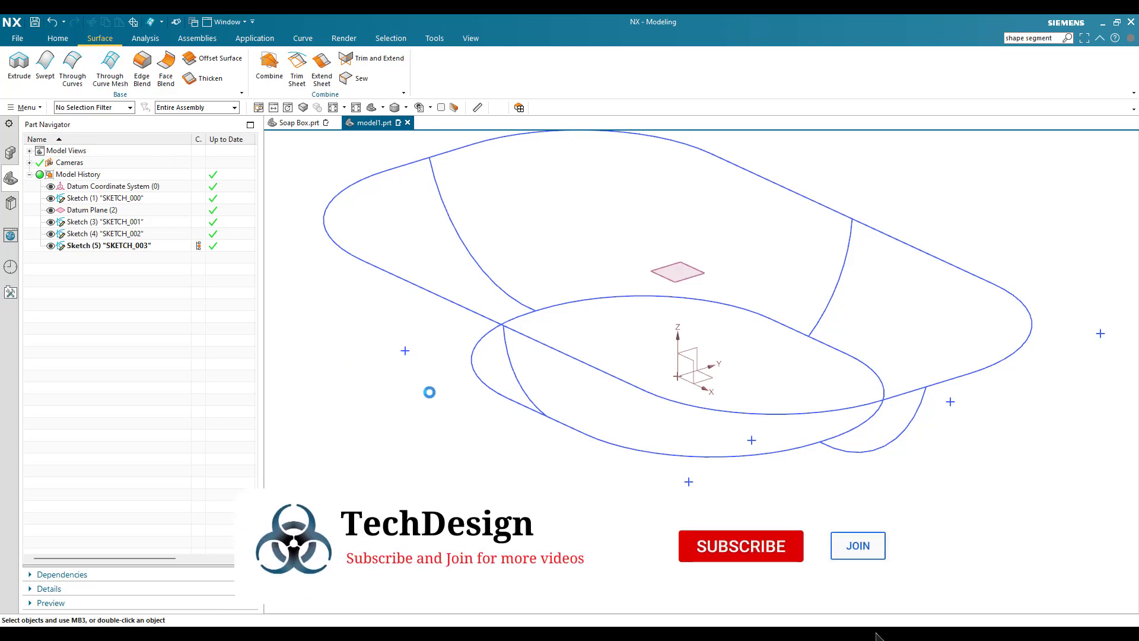
{"action": "scroll", "coordinate": [429, 392], "scroll_direction": "down", "scroll_amount": 2}
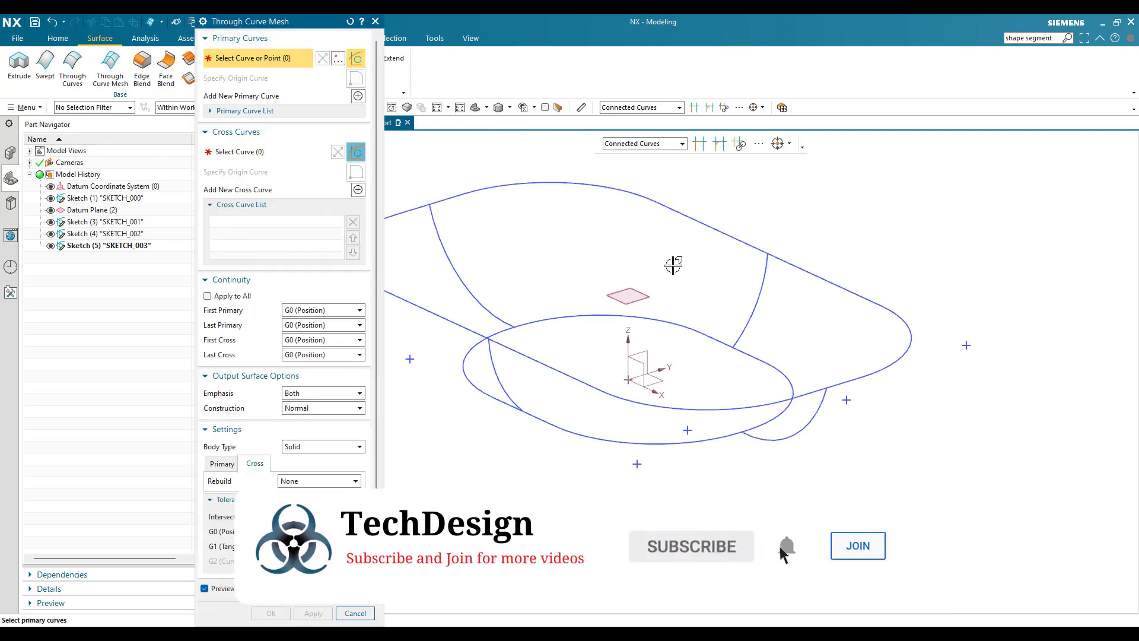
{"action": "left_click", "coordinate": [761, 381]}
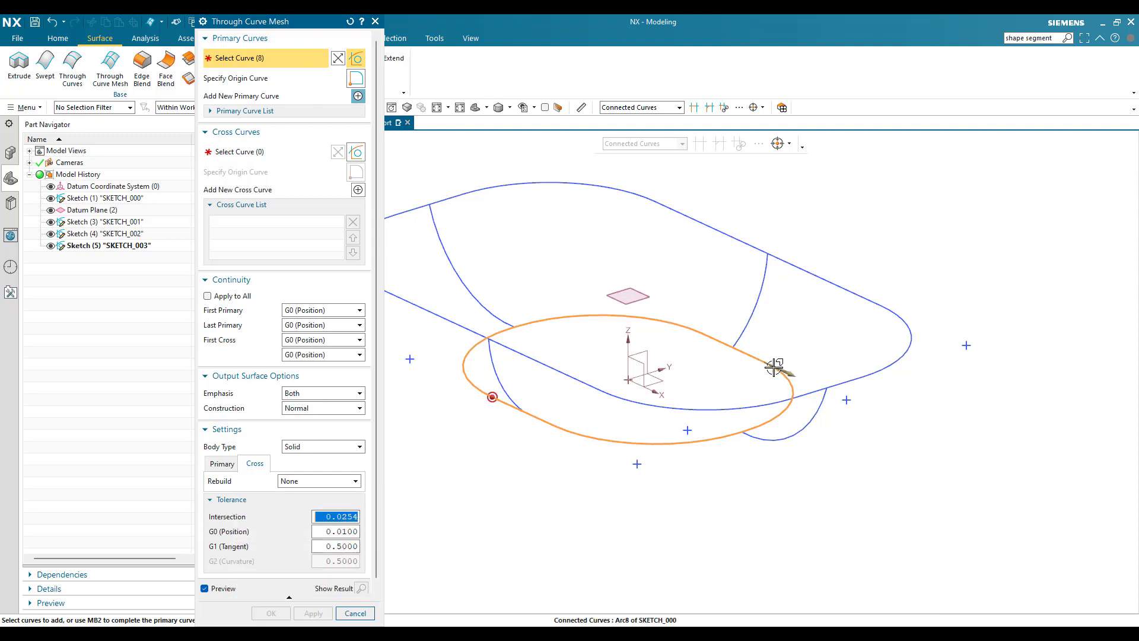
{"action": "scroll", "coordinate": [774, 367], "scroll_direction": "up", "scroll_amount": 1}
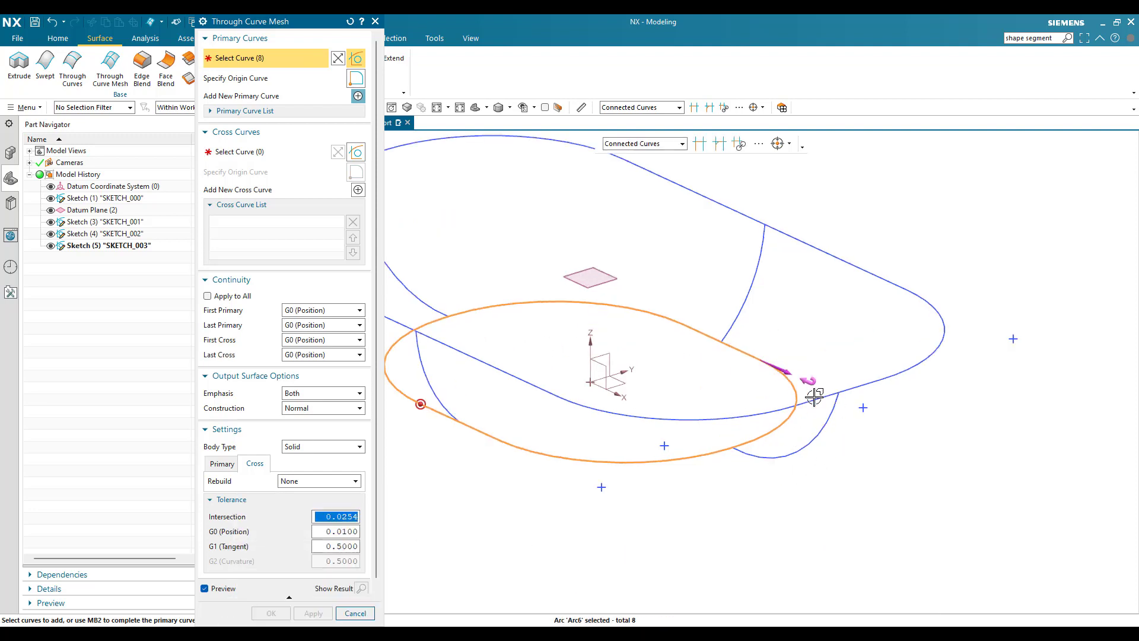
{"action": "middle_click", "coordinate": [614, 353]}
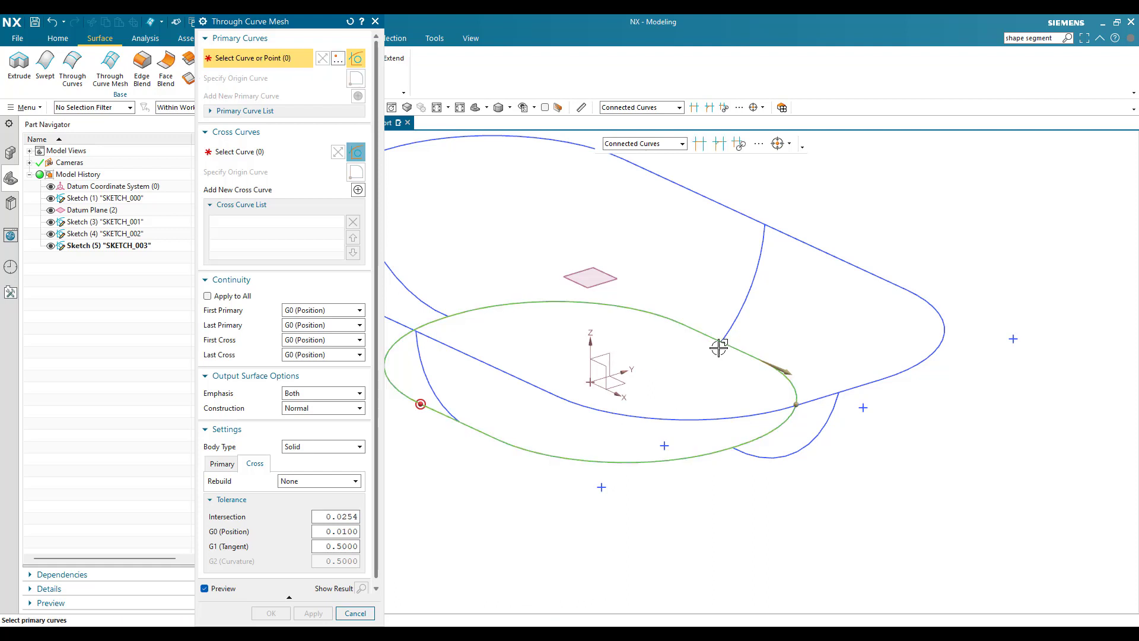
{"action": "left_click", "coordinate": [810, 301]}
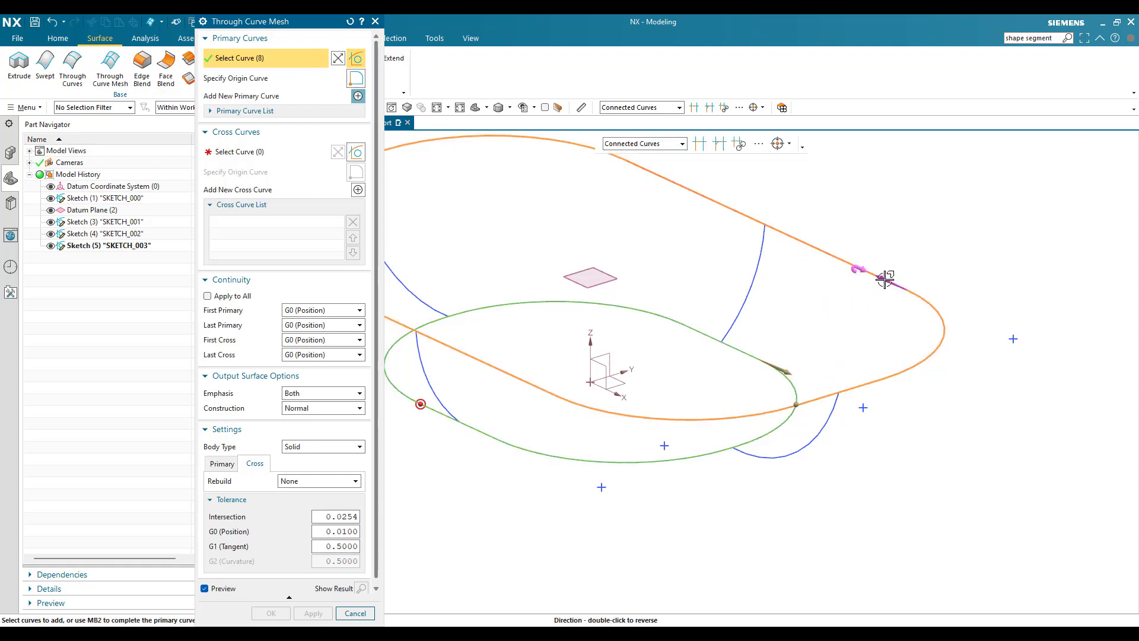
Add the +Y side arc and the +X end arc as the first two cross curves of the mesh
{"action": "left_click", "coordinate": [249, 152]}
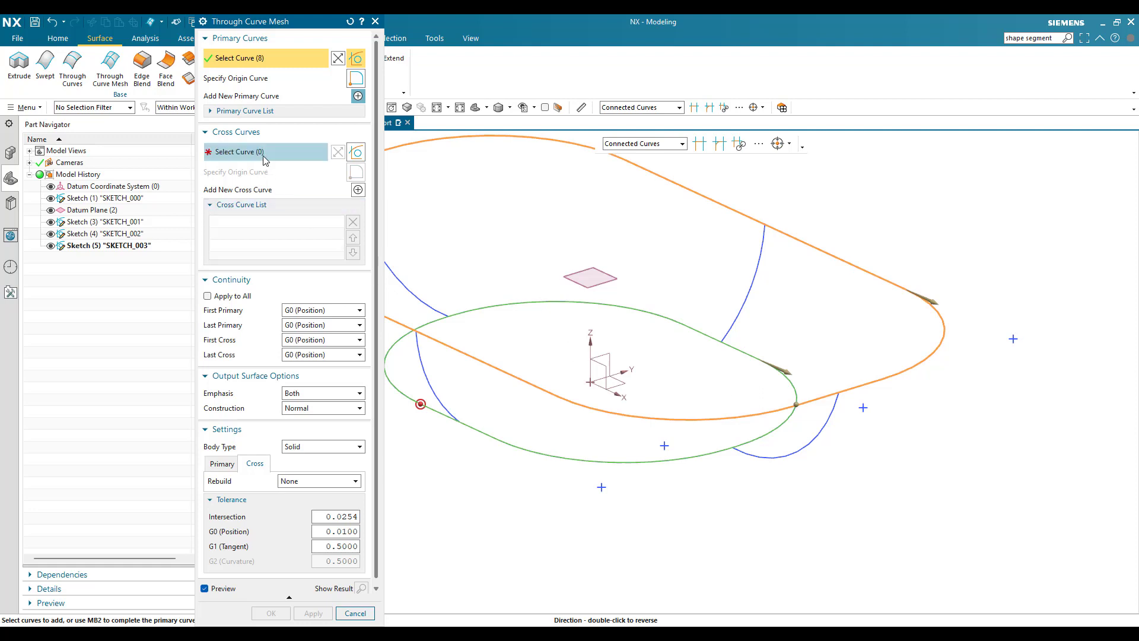
{"action": "left_click", "coordinate": [734, 328]}
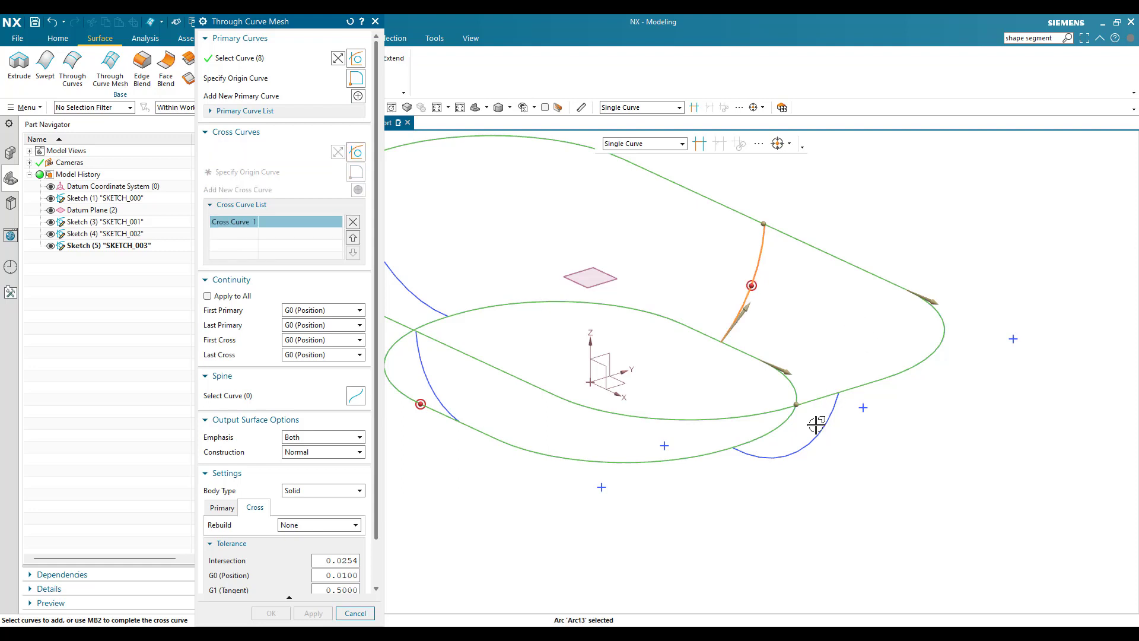
{"action": "middle_click", "coordinate": [754, 453]}
{"action": "left_click", "coordinate": [917, 434]}
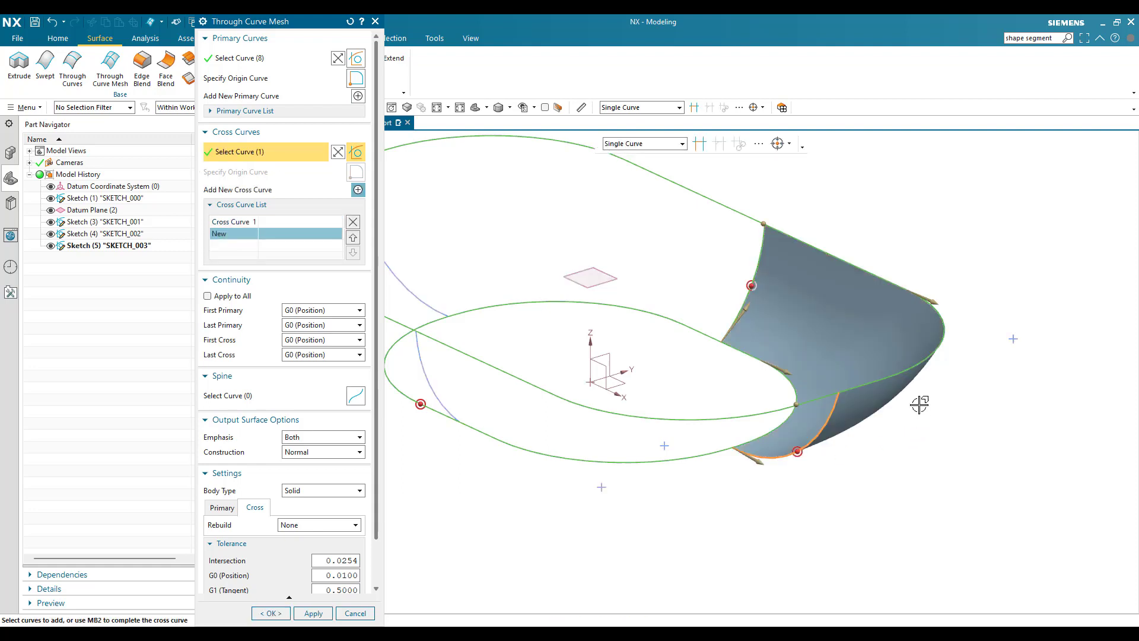
{"action": "middle_click_drag", "start_coordinate": [920, 399], "coordinate": [610, 429]}
{"action": "middle_click", "coordinate": [619, 478]}
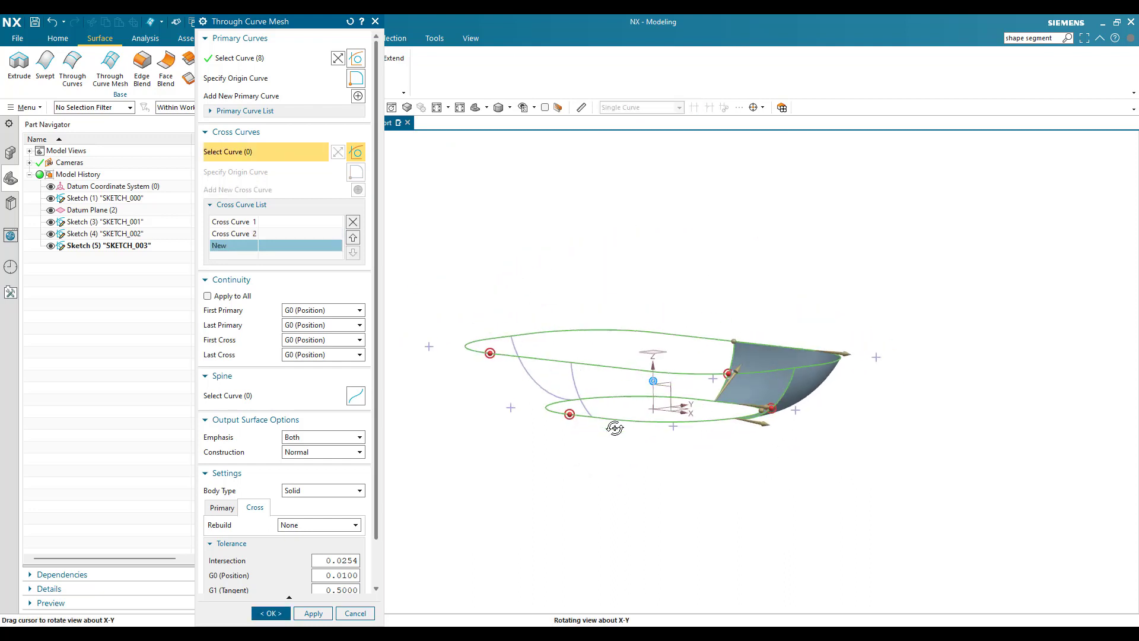
Add the -Y side arc and the -X end arc as the third and fourth cross curves
{"action": "left_click", "coordinate": [587, 409]}
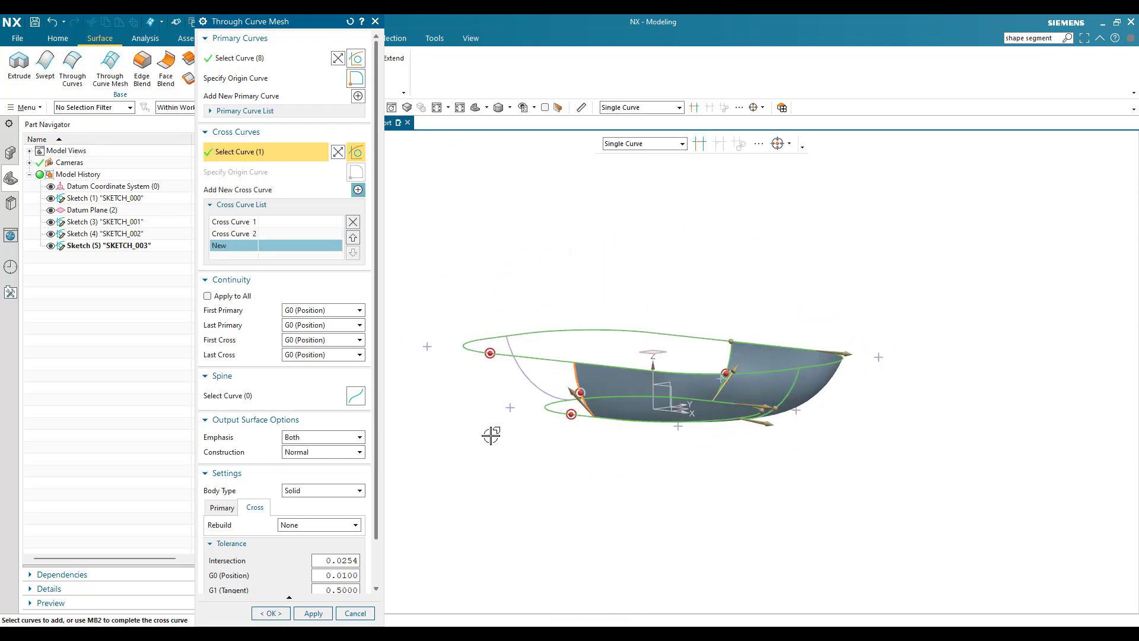
{"action": "middle_click", "coordinate": [537, 394]}
{"action": "left_click", "coordinate": [541, 385]}
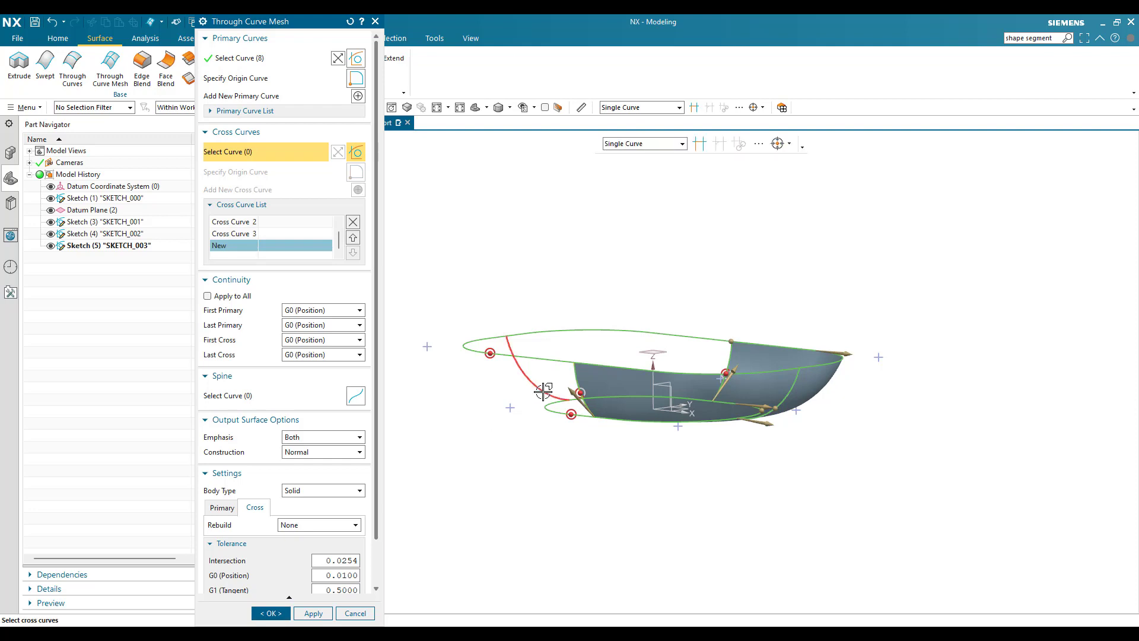
{"action": "mouse_move", "coordinate": [595, 493]}
{"action": "middle_mouse_down"}
{"action": "mouse_move", "coordinate": [615, 490]}
{"action": "mouse_move", "coordinate": [610, 506]}
{"action": "middle_mouse_up"}
{"action": "middle_click", "coordinate": [620, 358]}
{"action": "scroll", "coordinate": [620, 359], "scroll_direction": "up", "scroll_amount": 5}
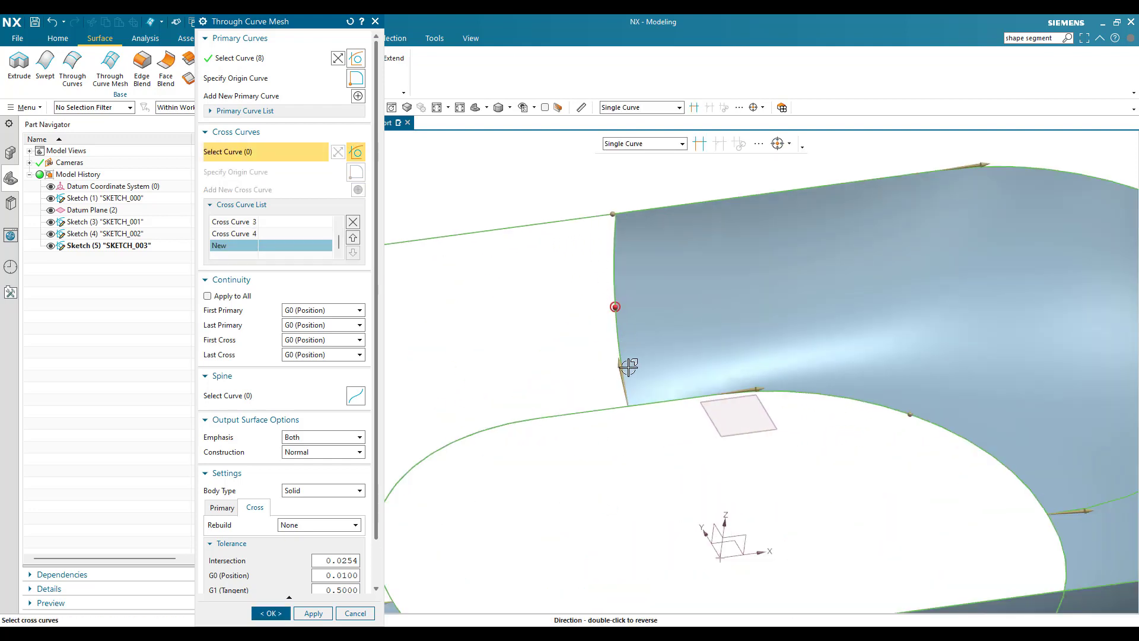
Close the mesh by adding the +Y side arc again as the fifth cross curve, and create it as a Sheet body
{"action": "left_click", "coordinate": [619, 356]}
{"action": "scroll", "coordinate": [600, 333], "scroll_direction": "down", "scroll_amount": 5}
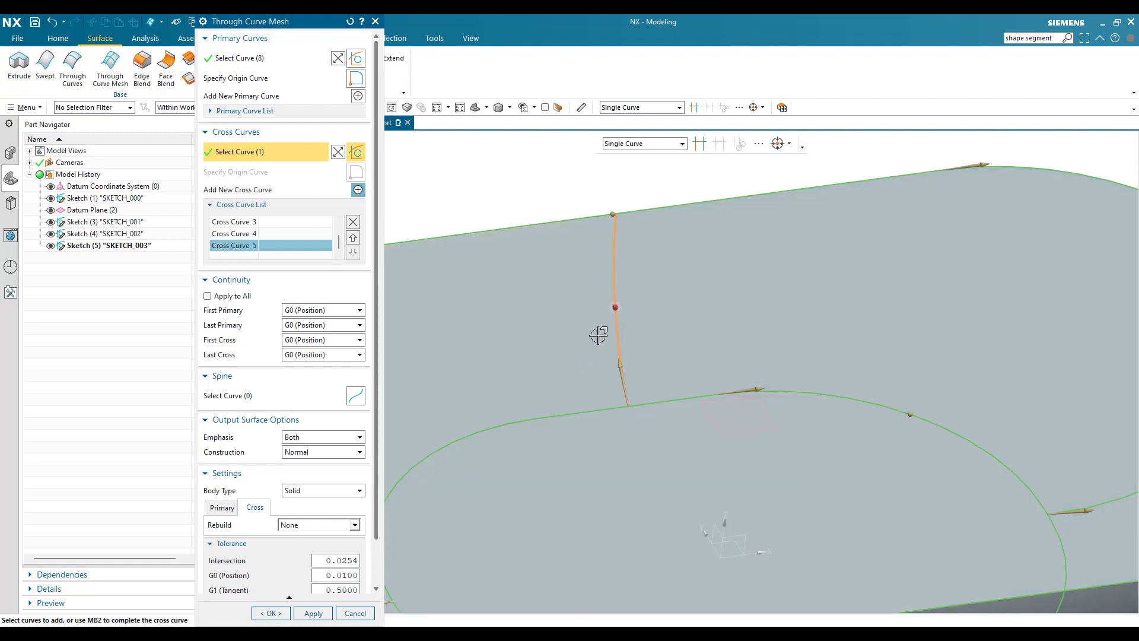
{"action": "scroll", "coordinate": [314, 461], "scroll_direction": "down", "scroll_amount": 2}
{"action": "left_click", "coordinate": [302, 465]}
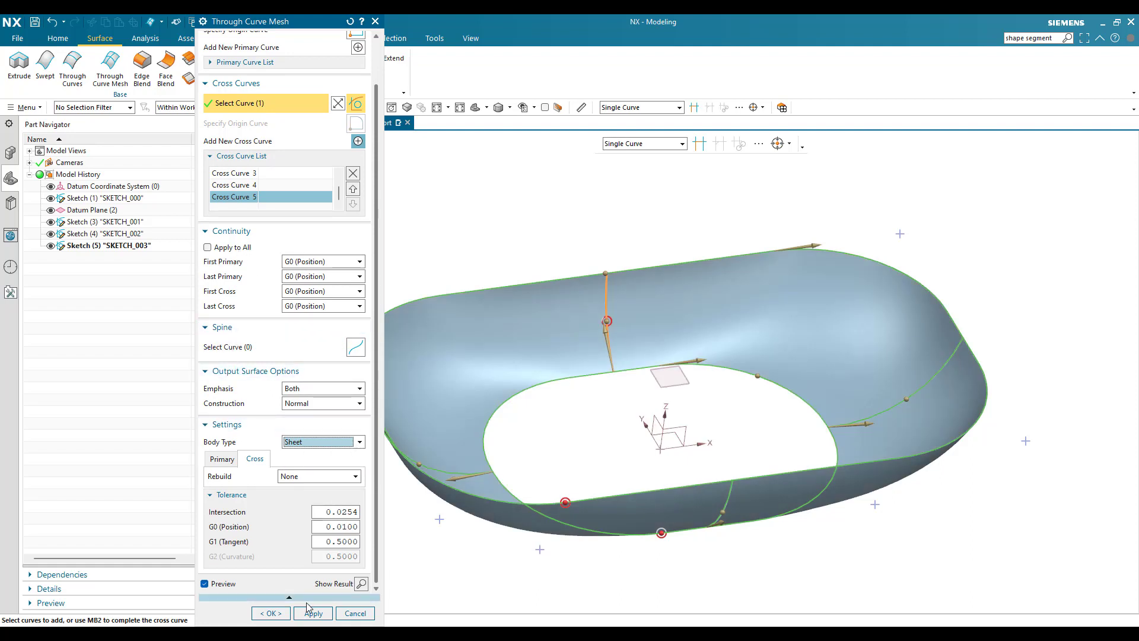
{"action": "left_click", "coordinate": [271, 613]}
{"action": "scroll", "coordinate": [692, 393], "scroll_direction": "down", "scroll_amount": 1}
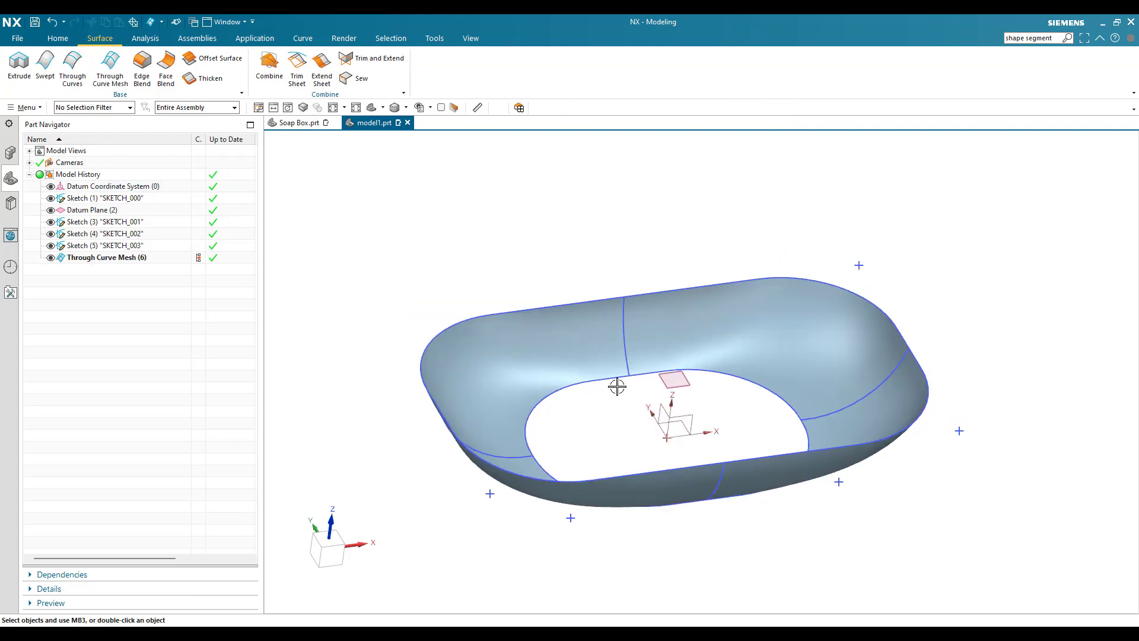
{"action": "middle_click_drag", "start_coordinate": [580, 361], "coordinate": [692, 381]}
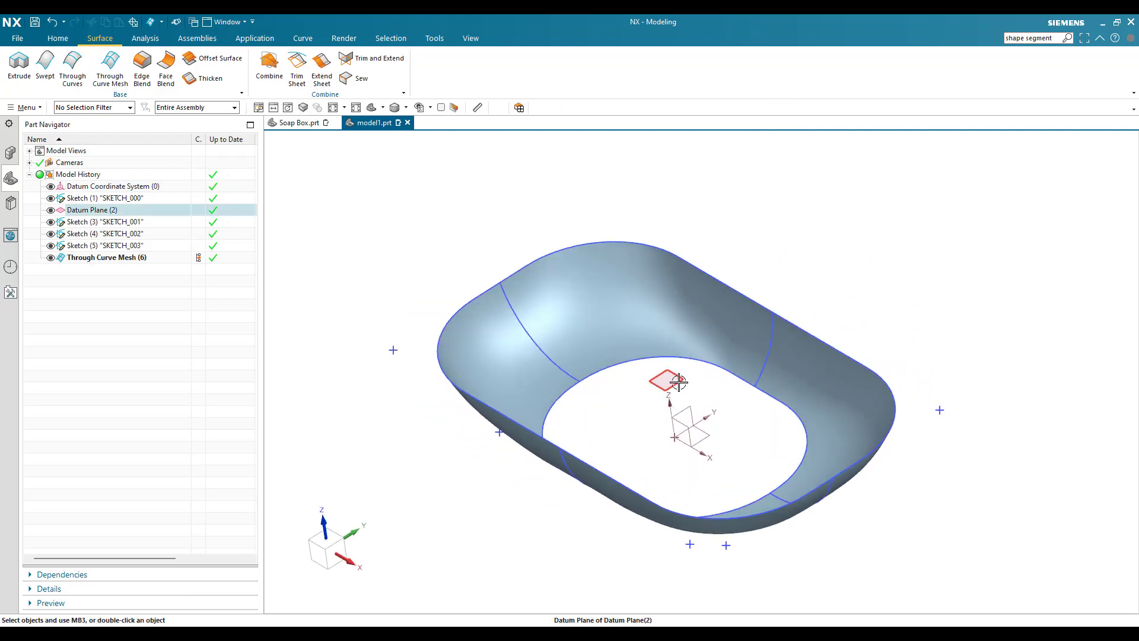
{"action": "scroll", "coordinate": [21, 47], "scroll_direction": "up", "scroll_amount": 1}
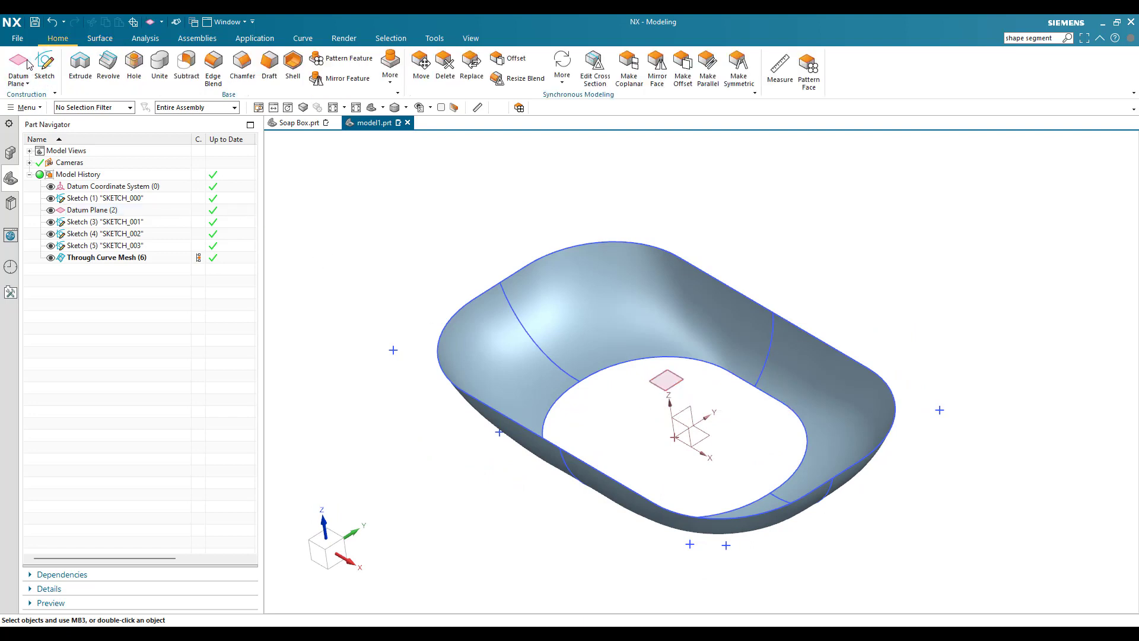
Start a new sketch on the offset datum plane at the dish's upper rim
{"action": "left_click", "coordinate": [29, 64]}
{"action": "left_click", "coordinate": [44, 65]}
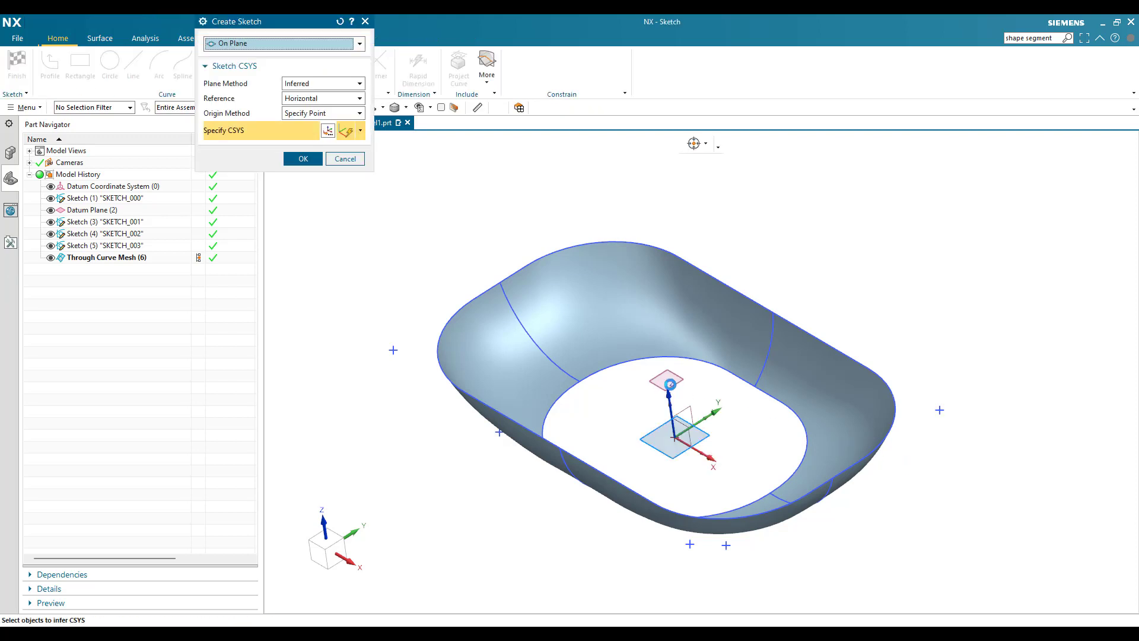
{"action": "left_click", "coordinate": [667, 380]}
{"action": "middle_click", "coordinate": [566, 398]}
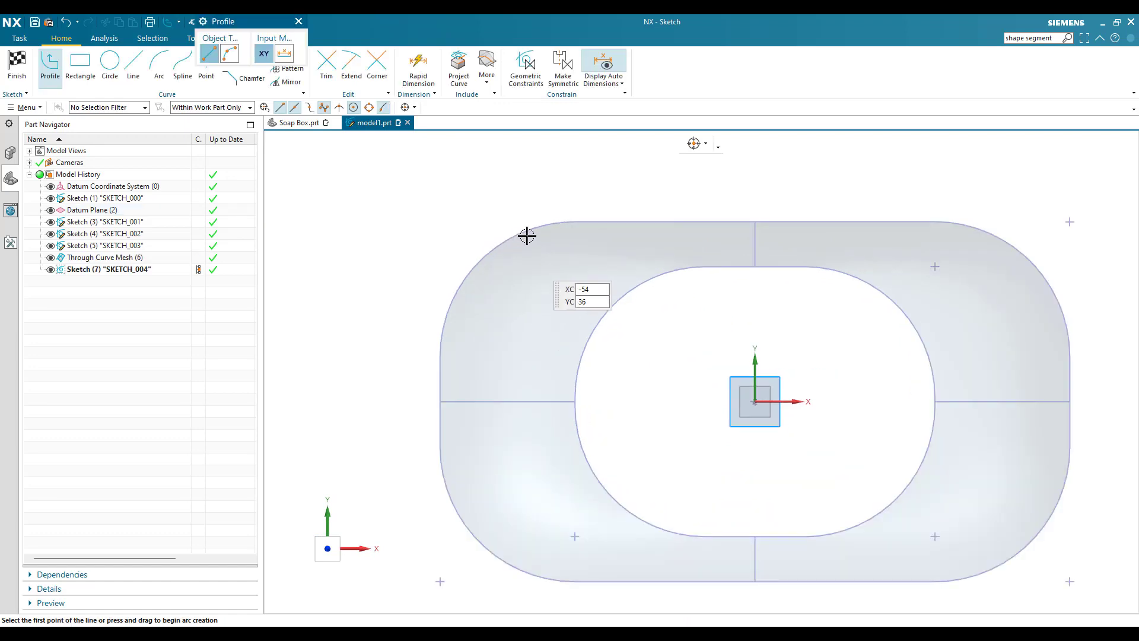
{"action": "key", "text": "Escape"}
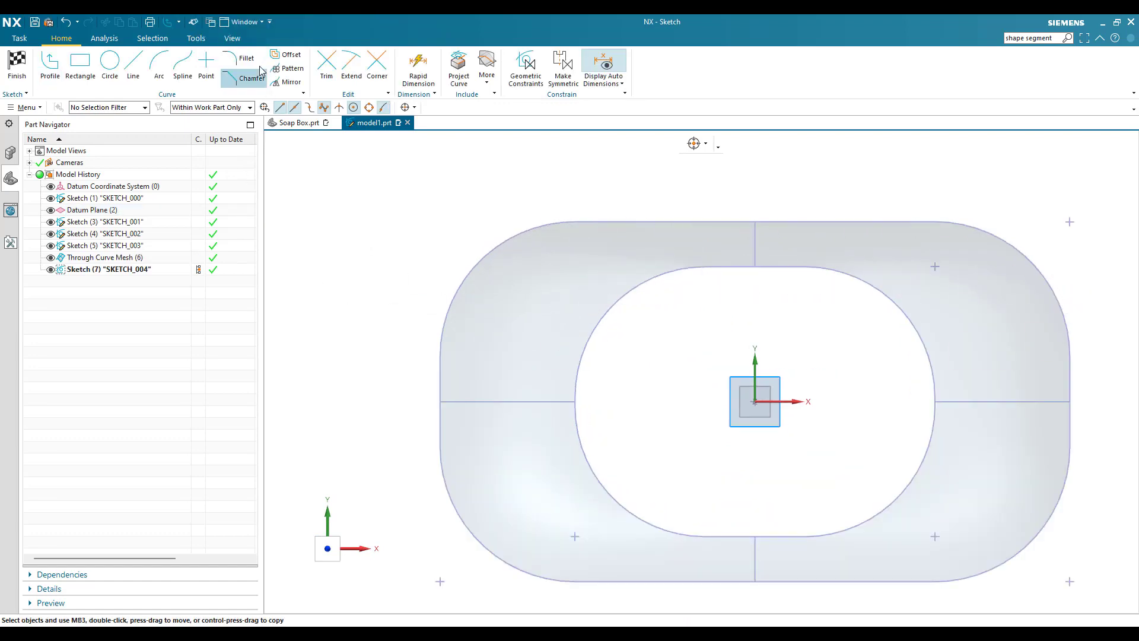
Offset the connected upper rim profile outward by 3 mm with 1 copy, and finish the sketch
{"action": "key", "text": "o"}
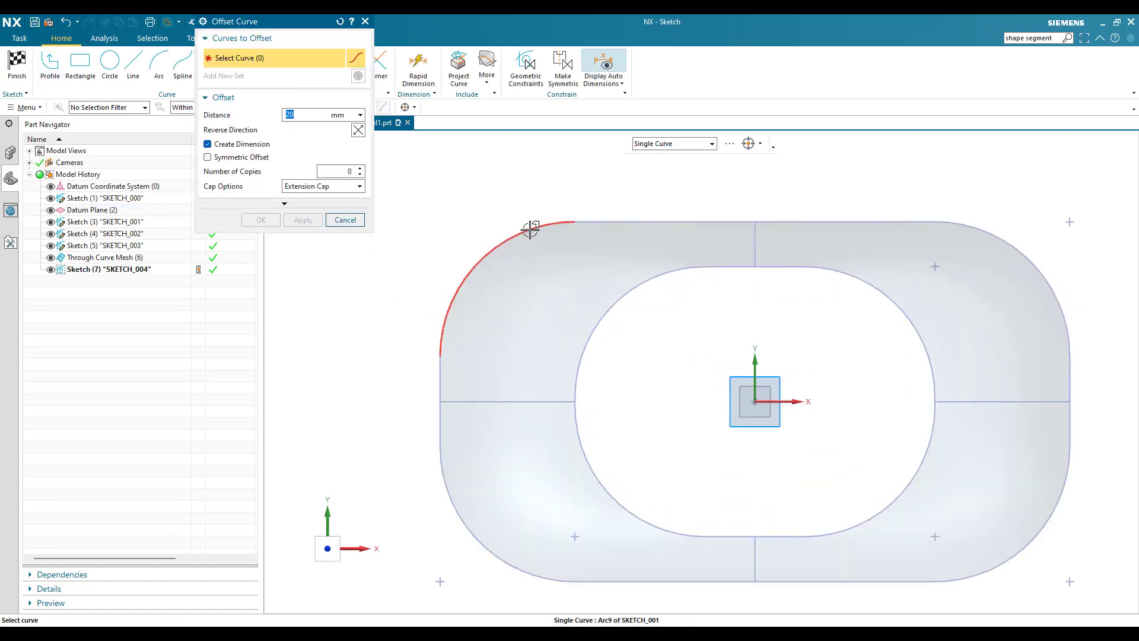
{"action": "left_click", "coordinate": [648, 147]}
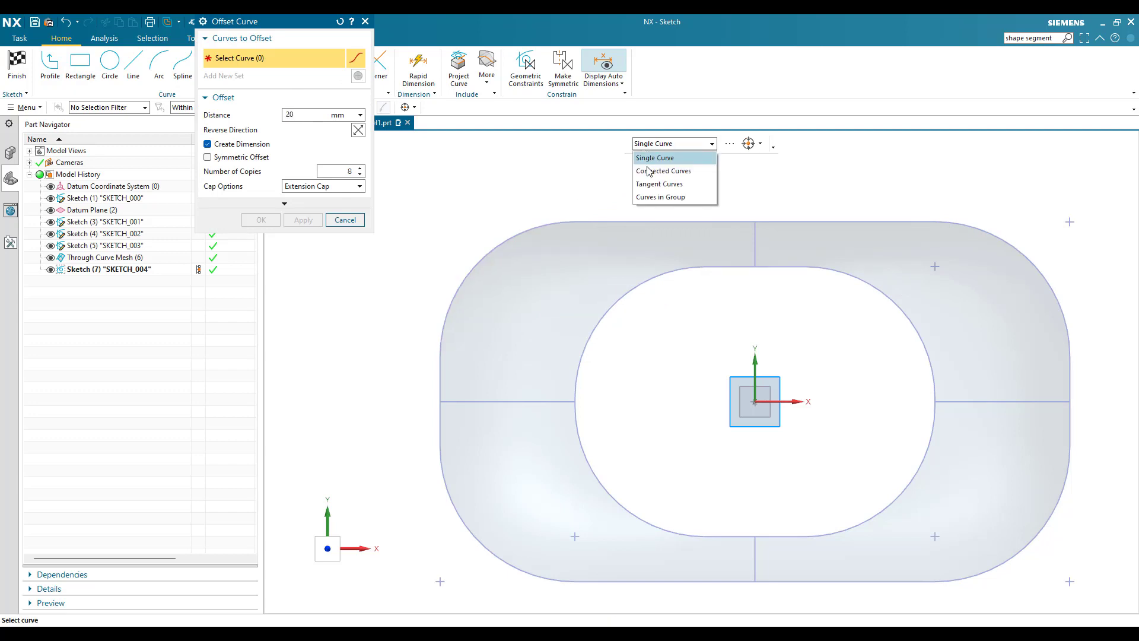
{"action": "left_click", "coordinate": [649, 171]}
{"action": "left_click", "coordinate": [568, 221]}
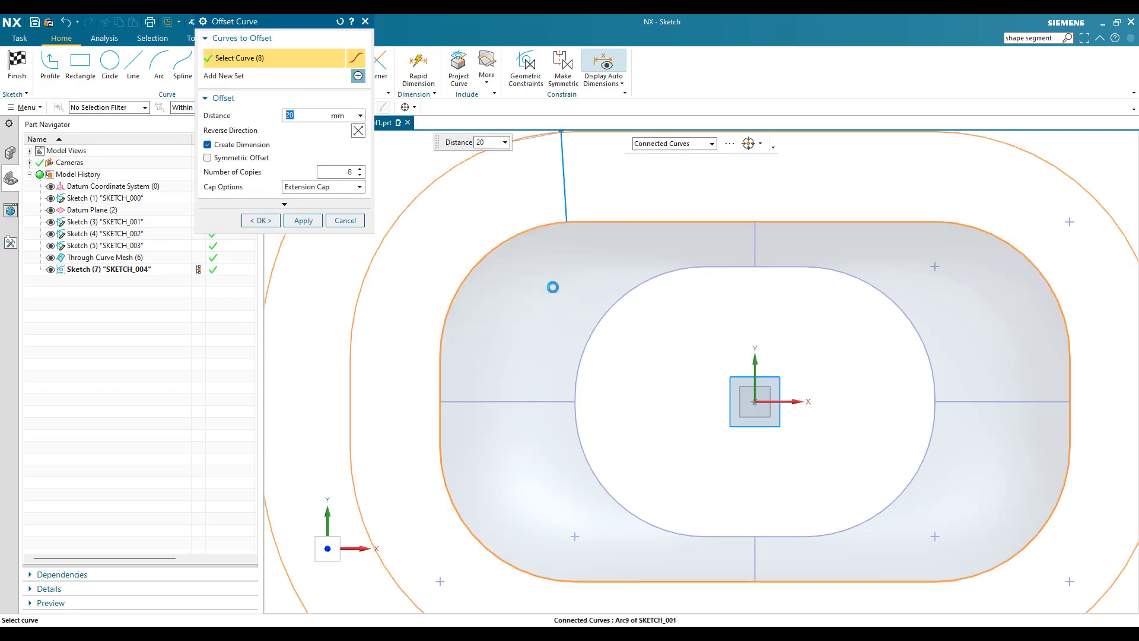
{"action": "scroll", "coordinate": [552, 288], "scroll_direction": "down", "scroll_amount": 3}
{"action": "left_click", "coordinate": [352, 172]}
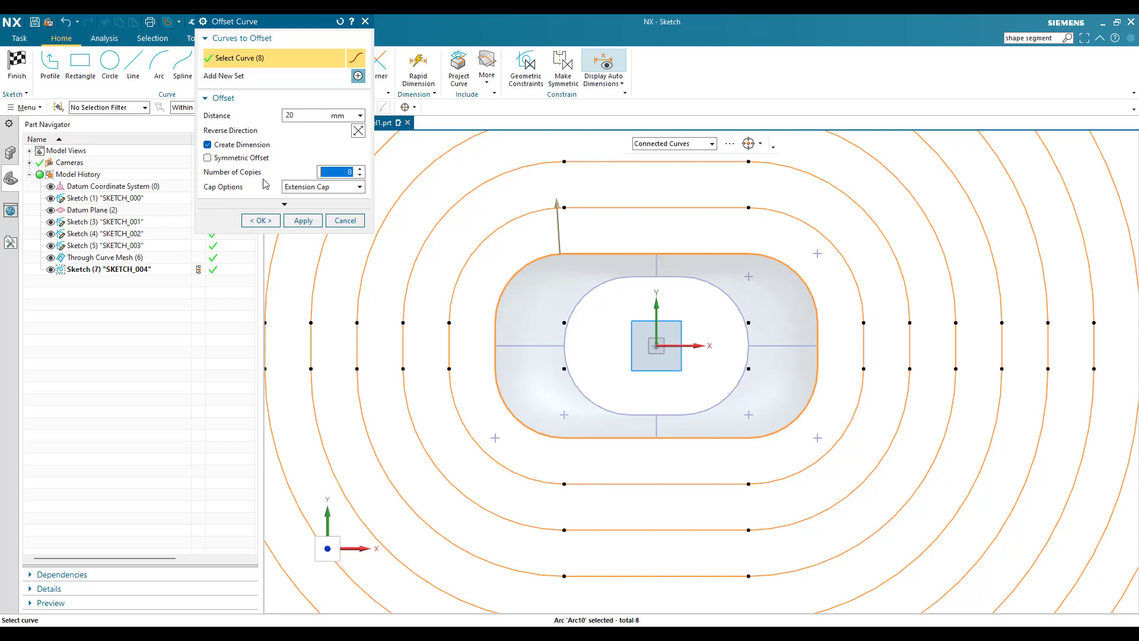
{"action": "type", "text": "1"}
{"action": "key", "text": "Return"}
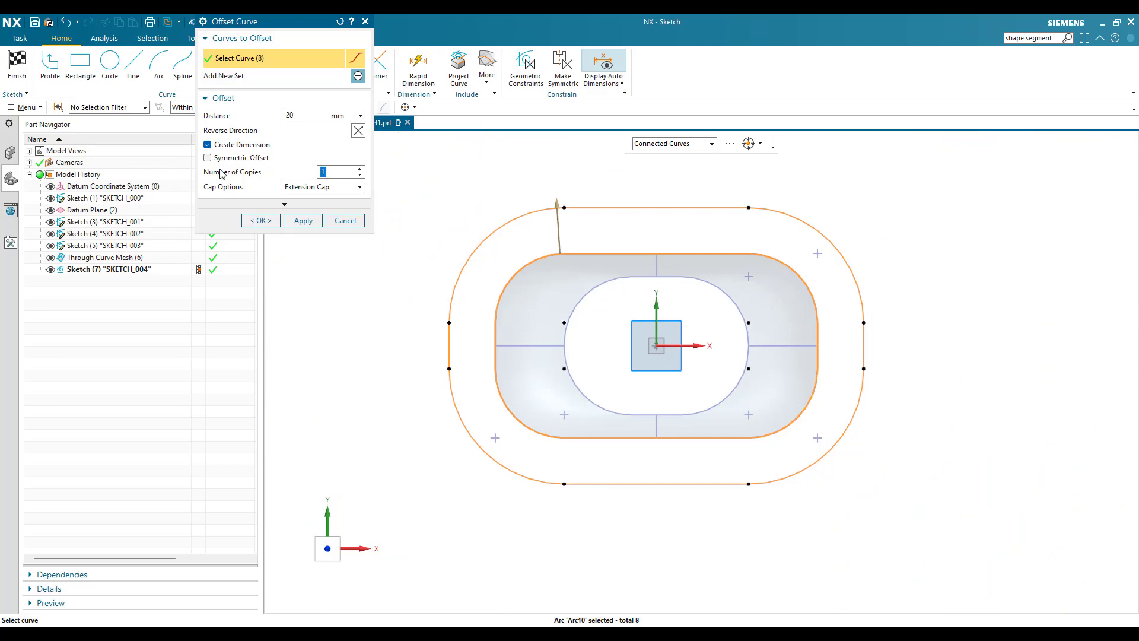
{"action": "left_click", "coordinate": [310, 117]}
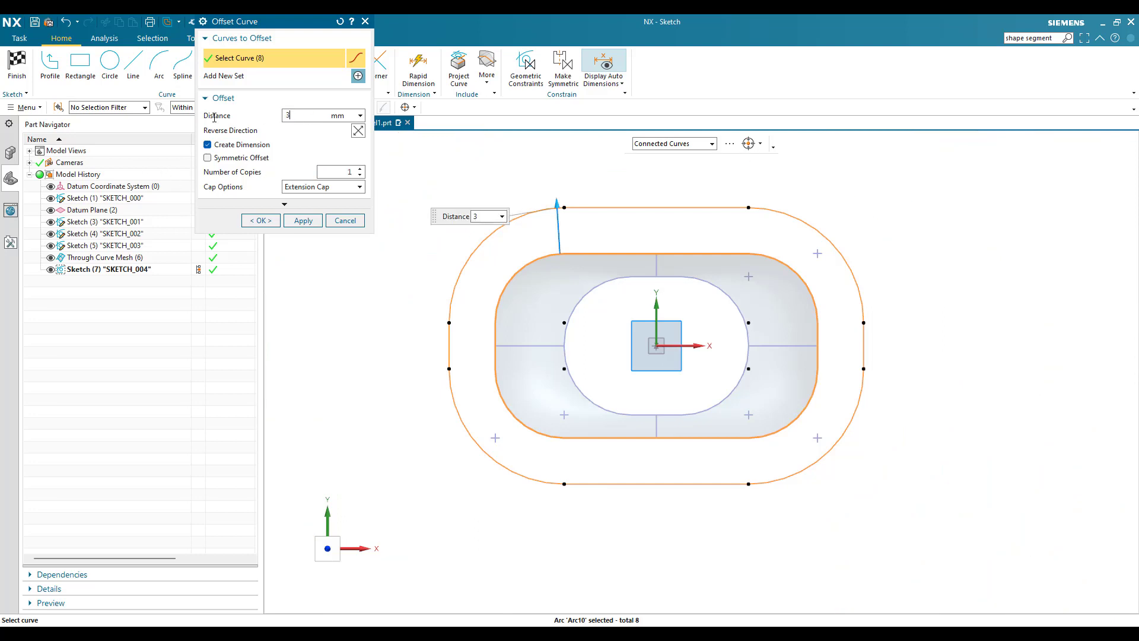
{"action": "key", "text": "Return"}
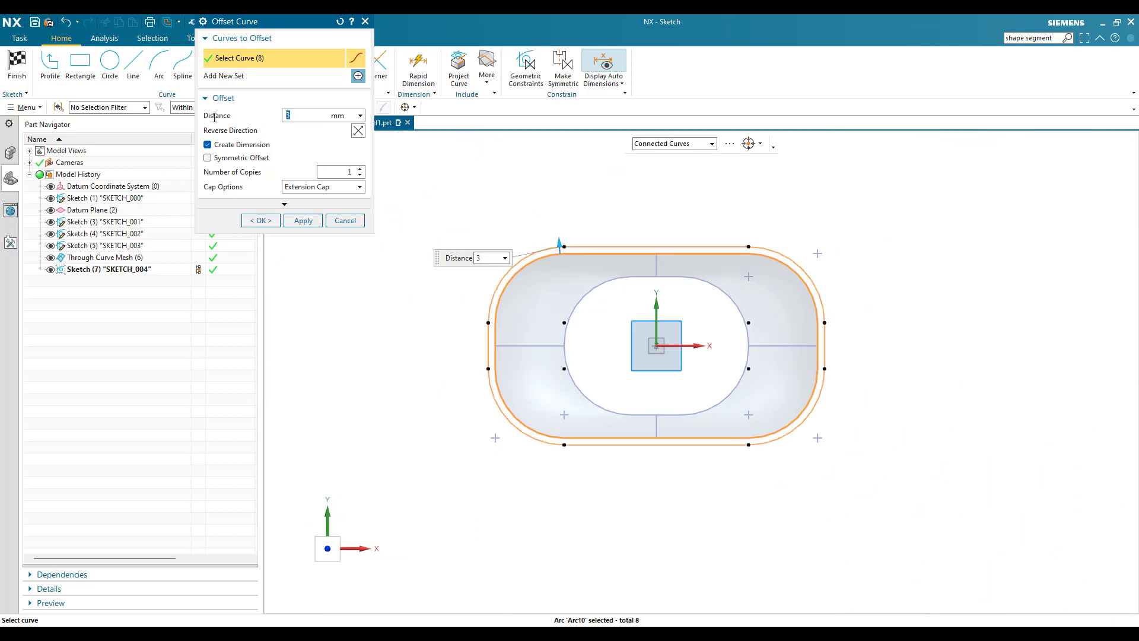
{"action": "left_click", "coordinate": [278, 221]}
{"action": "key", "text": "ctrl+q"}
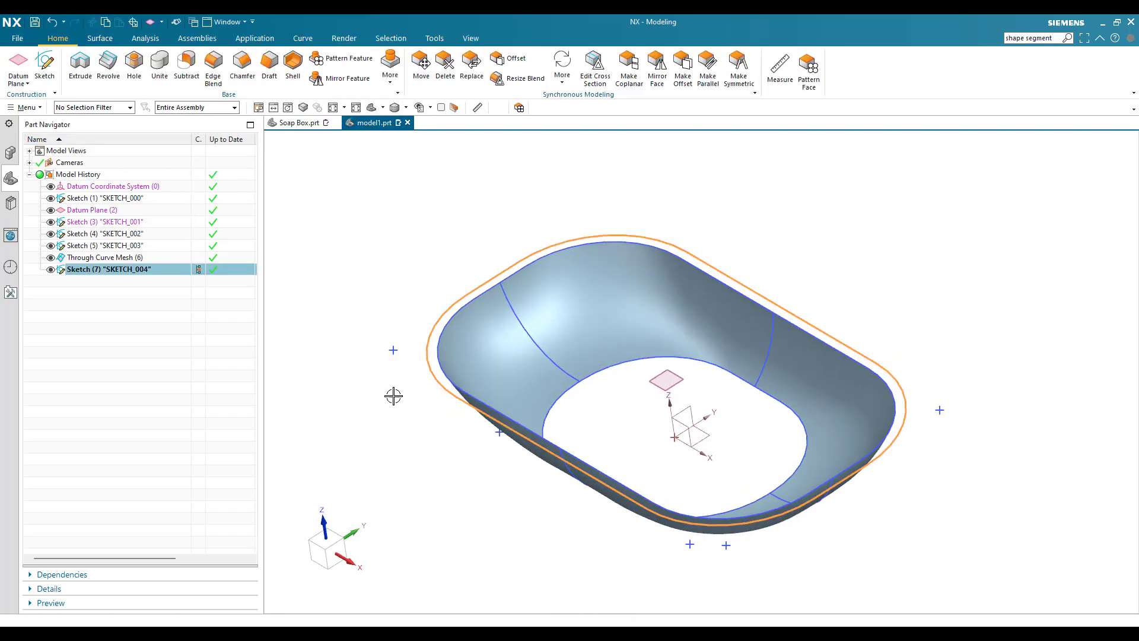
Create a flat rim with Through Curves between the offset profile and the mesh's upper edge, as a Sheet body
{"action": "scroll", "coordinate": [429, 302], "scroll_direction": "up", "scroll_amount": 2}
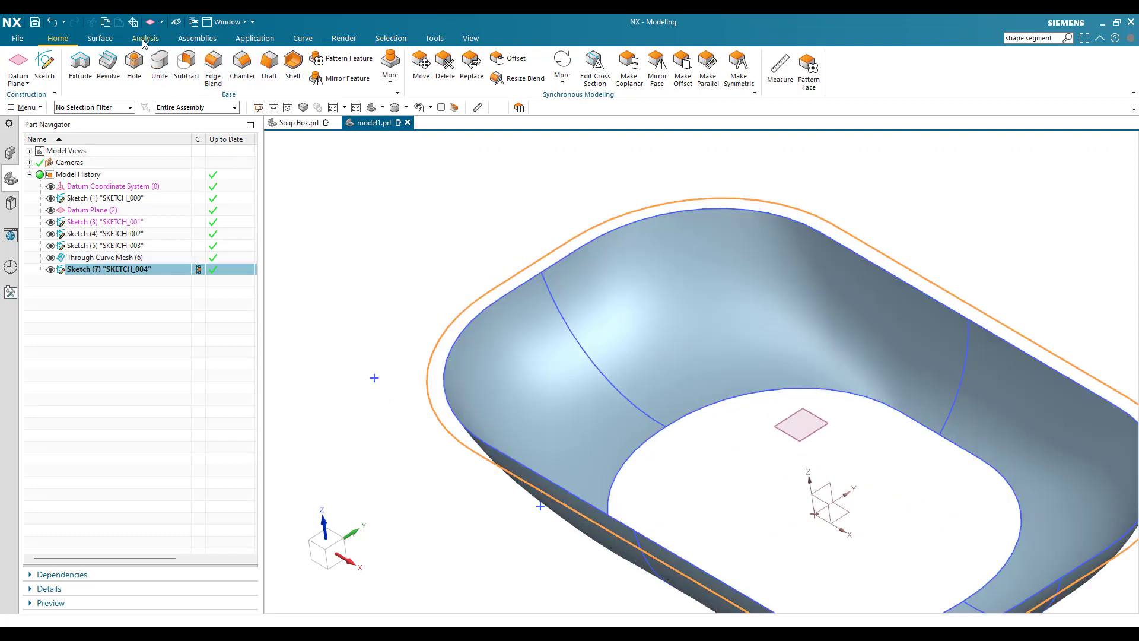
{"action": "left_click", "coordinate": [99, 38]}
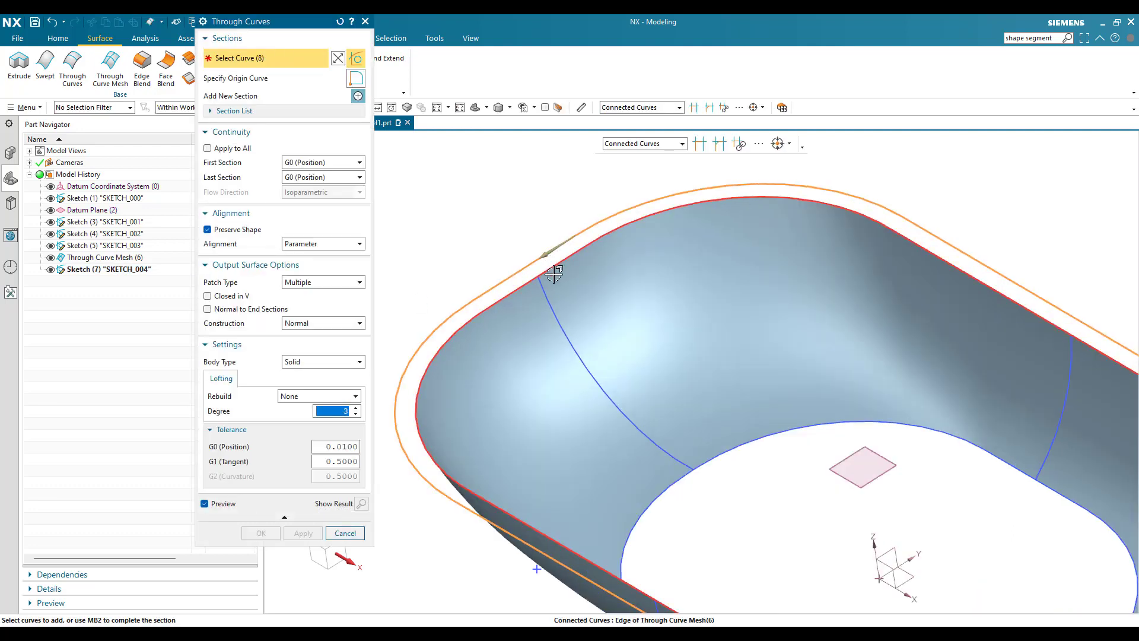
{"action": "scroll", "coordinate": [579, 238], "scroll_direction": "up", "scroll_amount": 5}
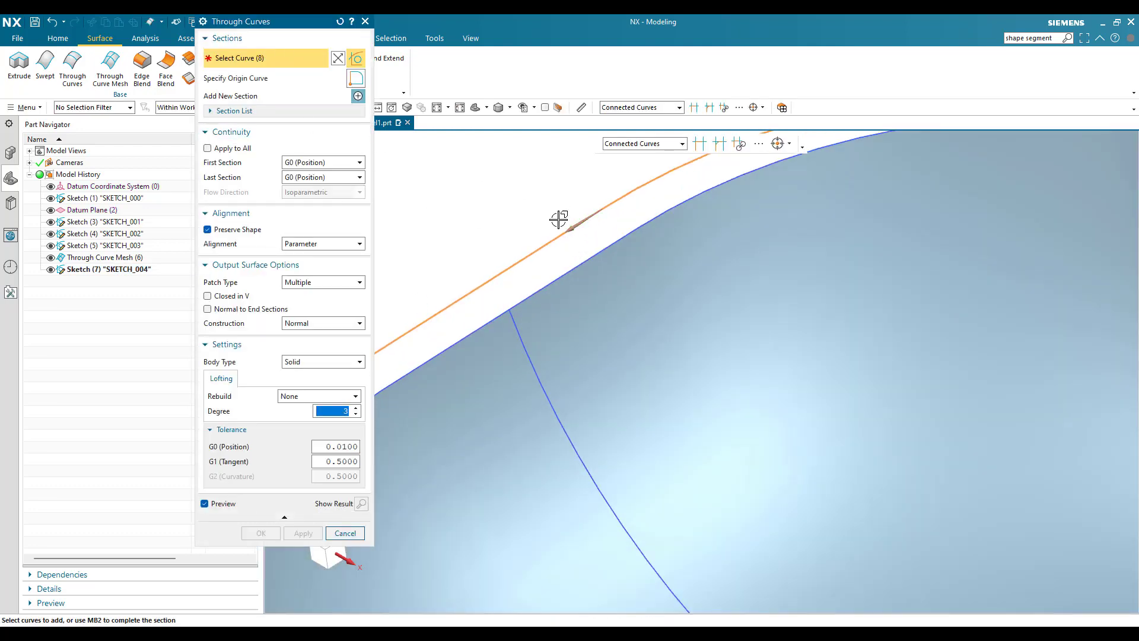
{"action": "middle_click", "coordinate": [558, 220]}
{"action": "left_click", "coordinate": [586, 278]}
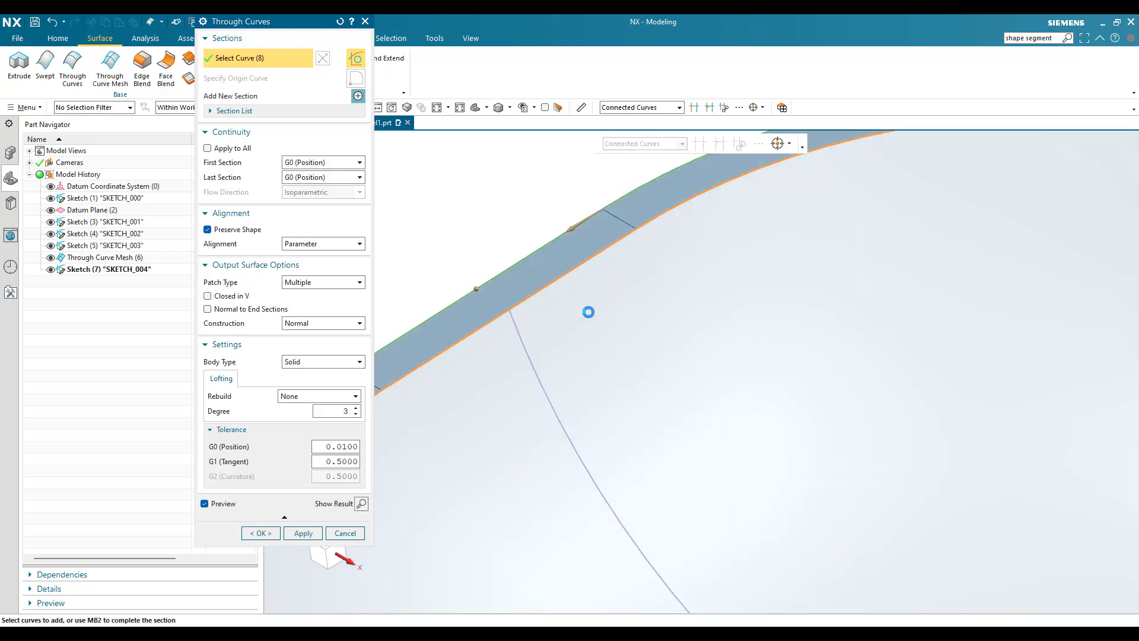
{"action": "scroll", "coordinate": [590, 308], "scroll_direction": "down", "scroll_amount": 5}
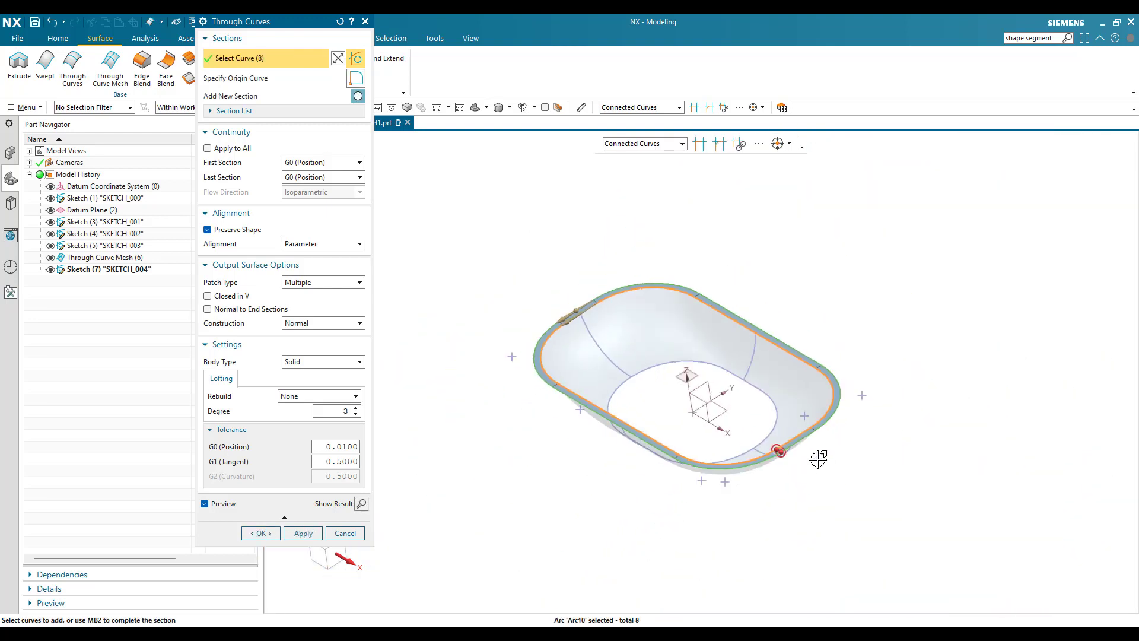
{"action": "scroll", "coordinate": [817, 457], "scroll_direction": "up", "scroll_amount": 5}
{"action": "scroll", "coordinate": [750, 402], "scroll_direction": "down", "scroll_amount": 5}
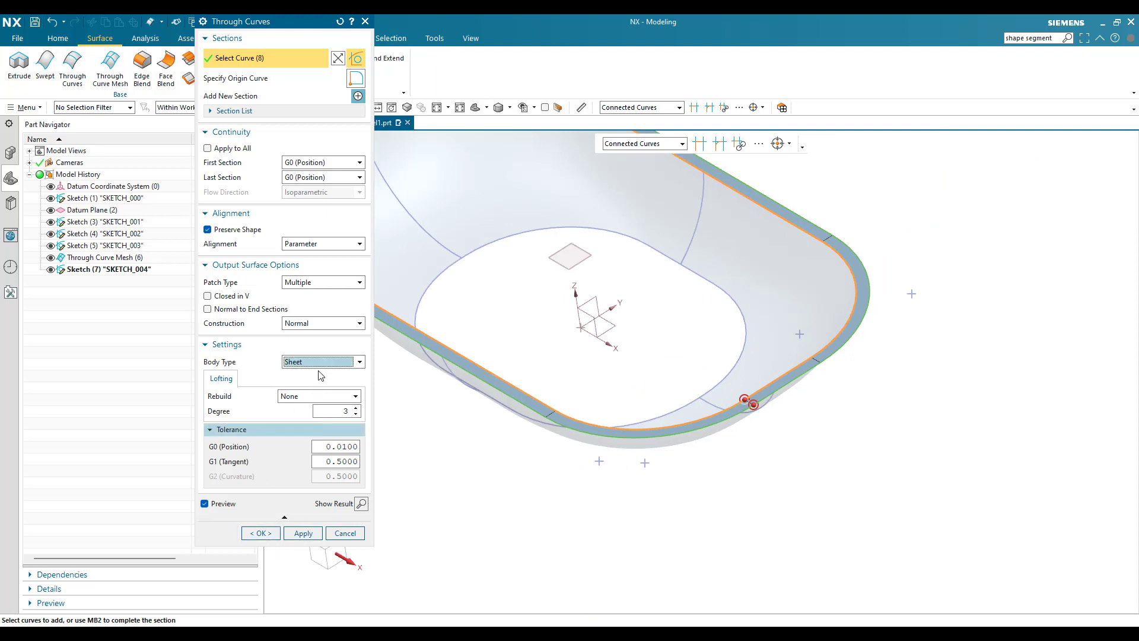
{"action": "left_click", "coordinate": [275, 532]}
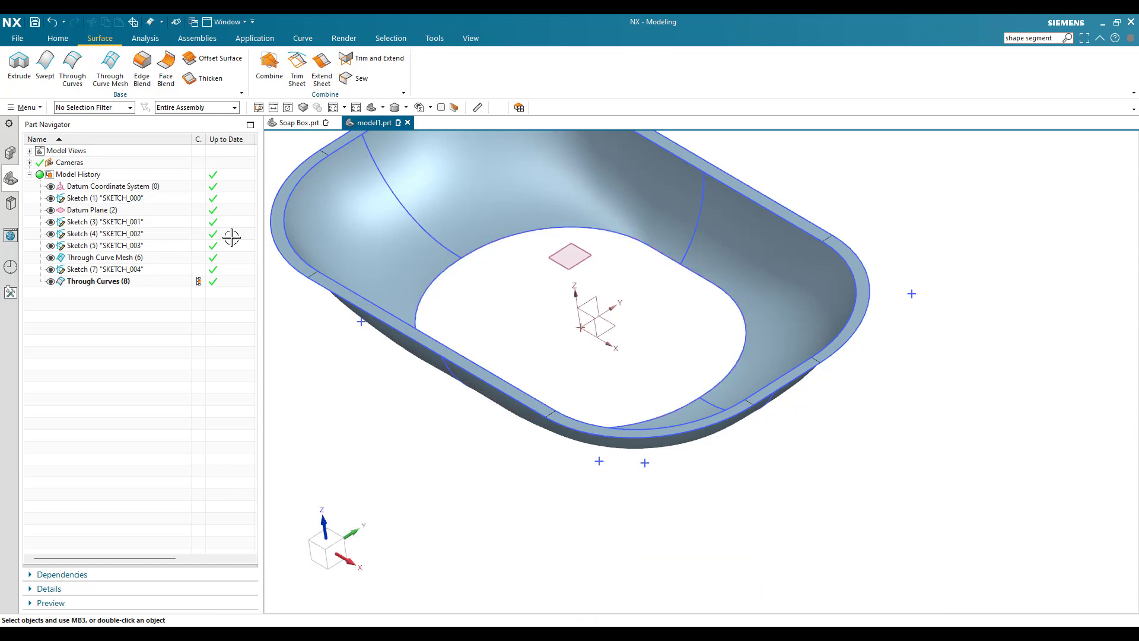
Fill the dish's open bottom with a Bounded Plane using the connected lower profile curves
{"action": "left_click", "coordinate": [24, 108]}
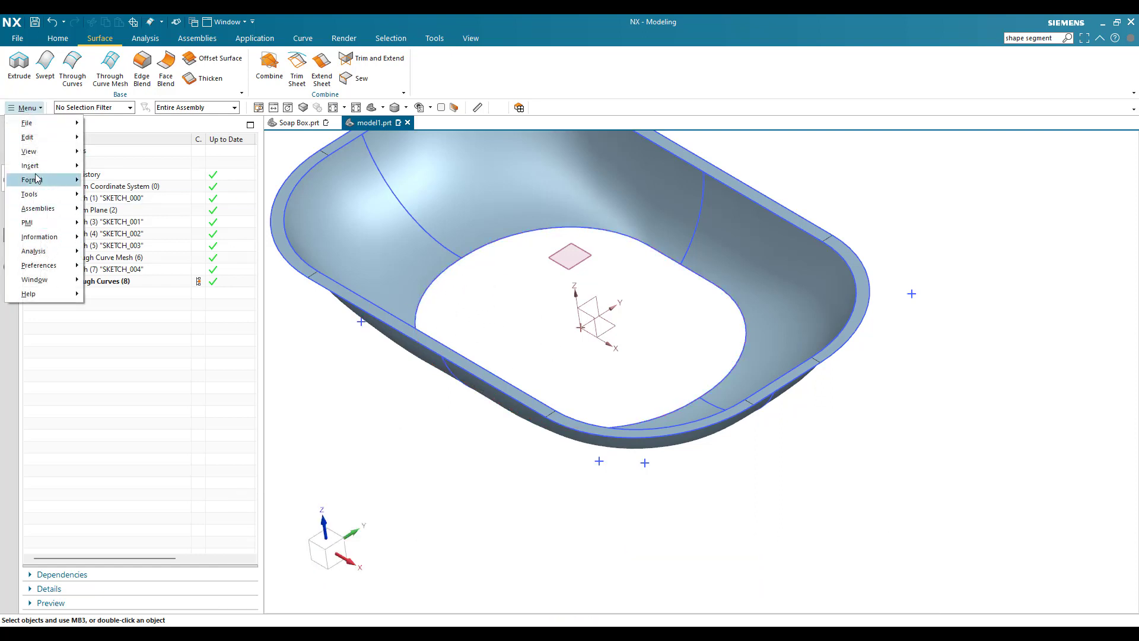
{"action": "mouse_move", "coordinate": [35, 178]}
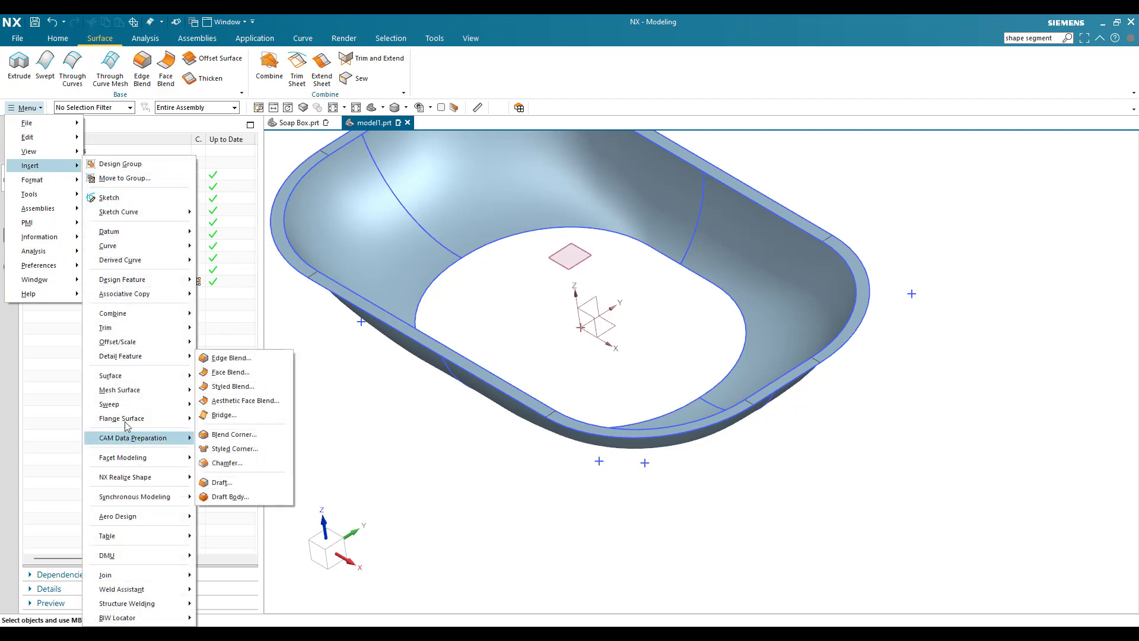
{"action": "left_click", "coordinate": [284, 446]}
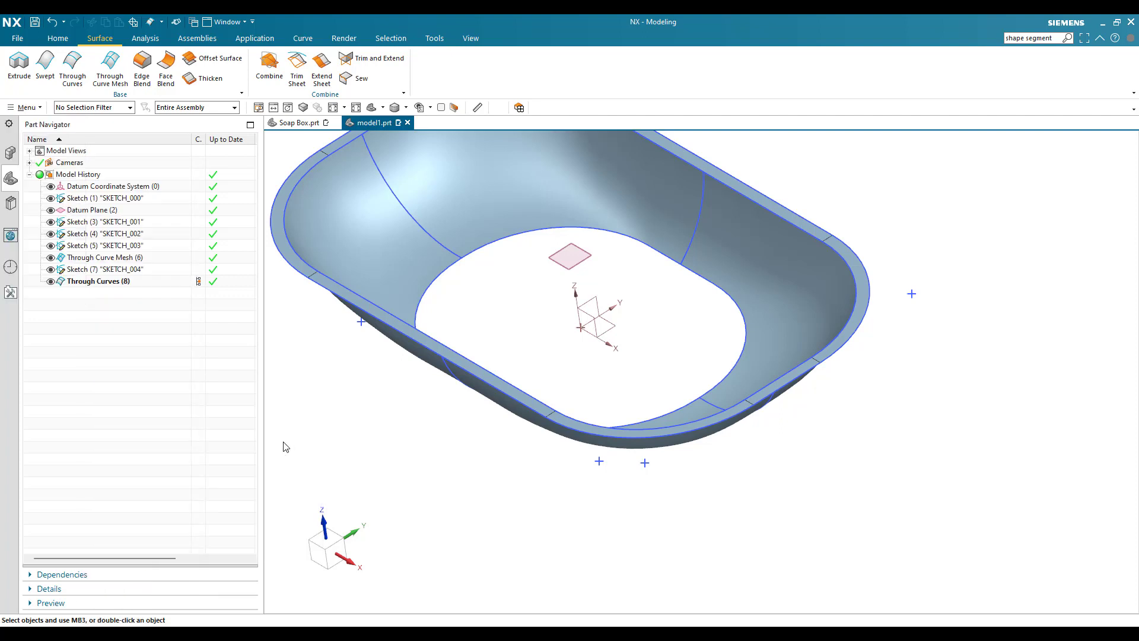
{"action": "left_click", "coordinate": [444, 274]}
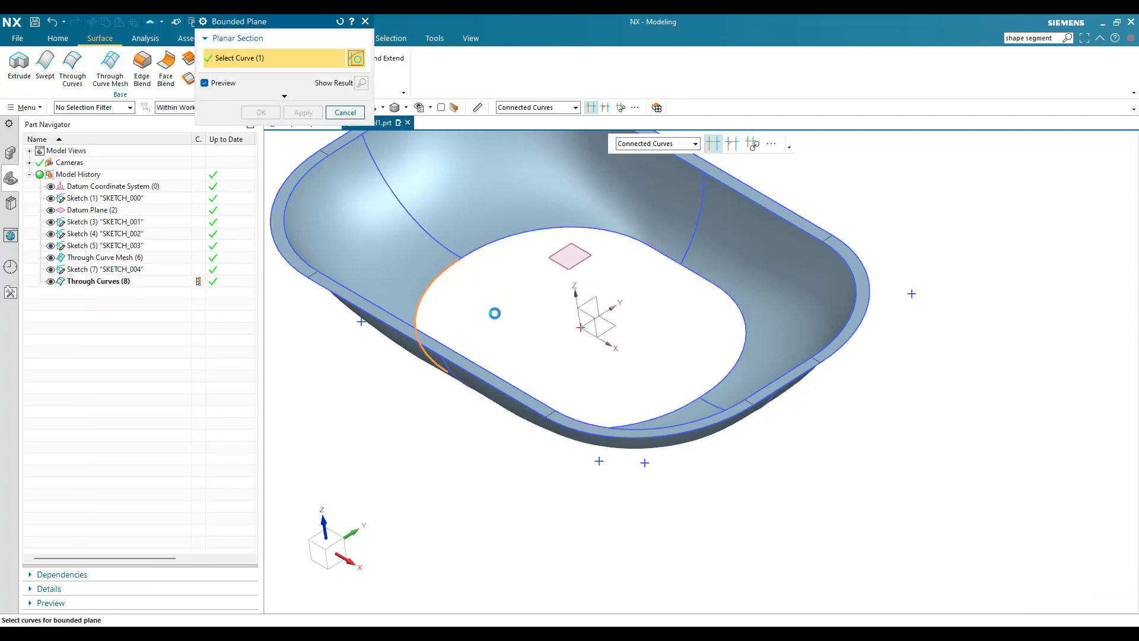
{"action": "left_click", "coordinate": [512, 236]}
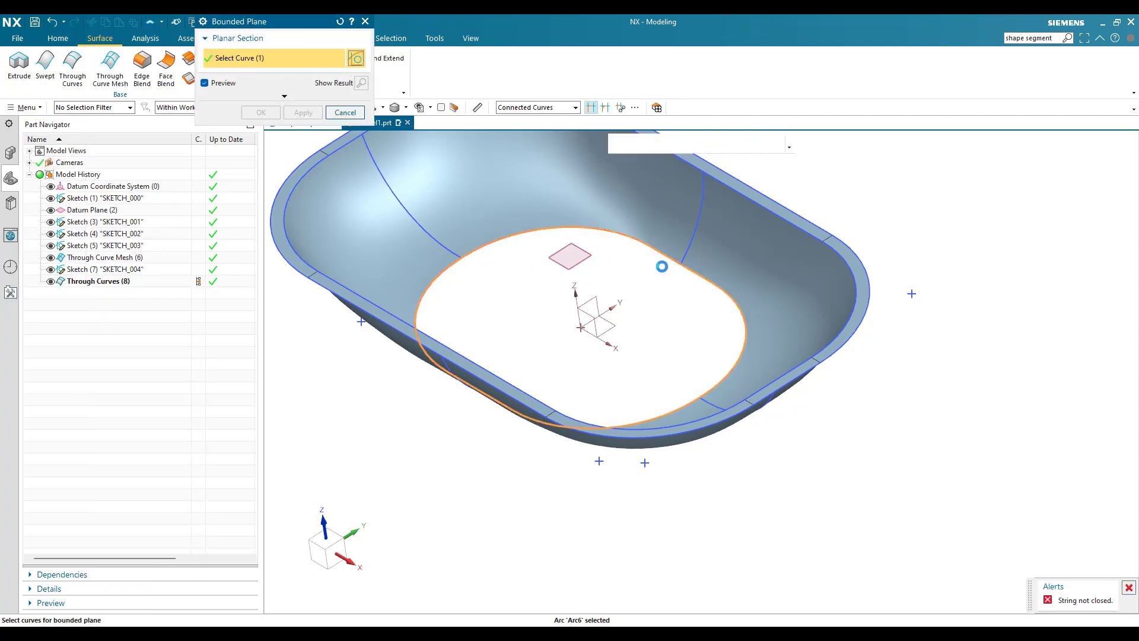
{"action": "scroll", "coordinate": [446, 252], "scroll_direction": "up", "scroll_amount": 2}
{"action": "scroll", "coordinate": [446, 252], "scroll_direction": "up", "scroll_amount": 3}
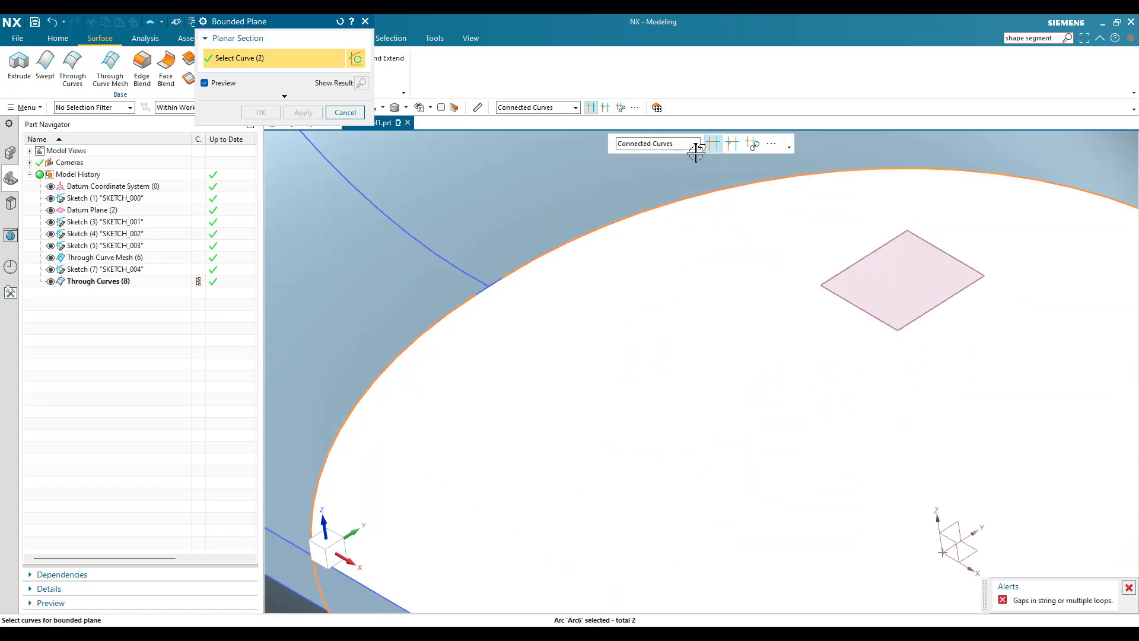
{"action": "left_click", "coordinate": [493, 288]}
{"action": "scroll", "coordinate": [419, 231], "scroll_direction": "down", "scroll_amount": 5}
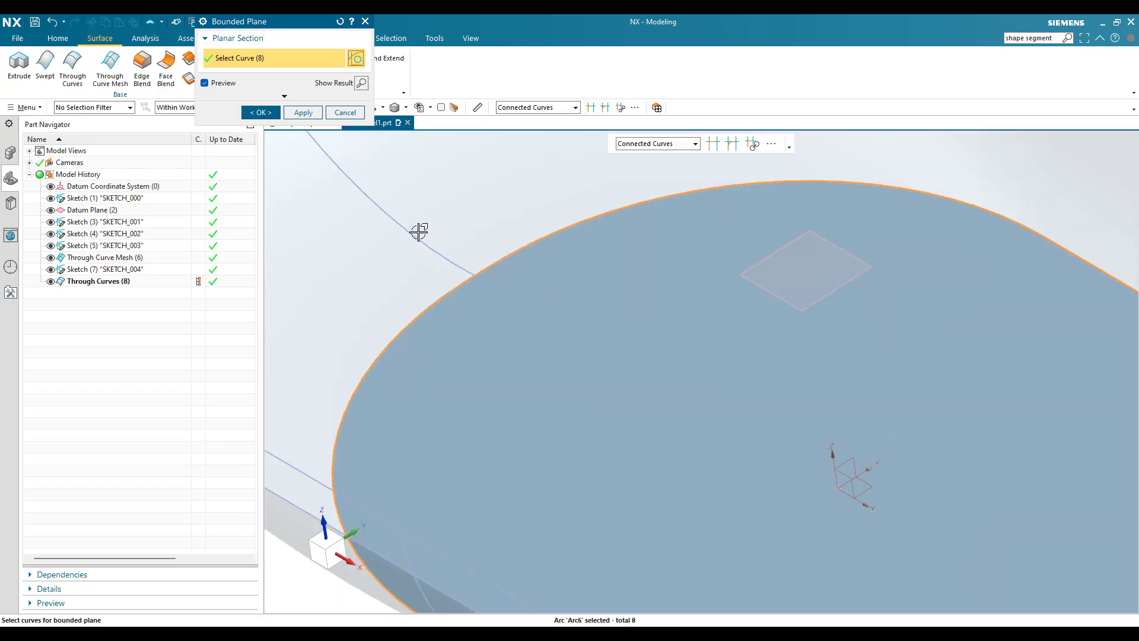
{"action": "left_click", "coordinate": [260, 112]}
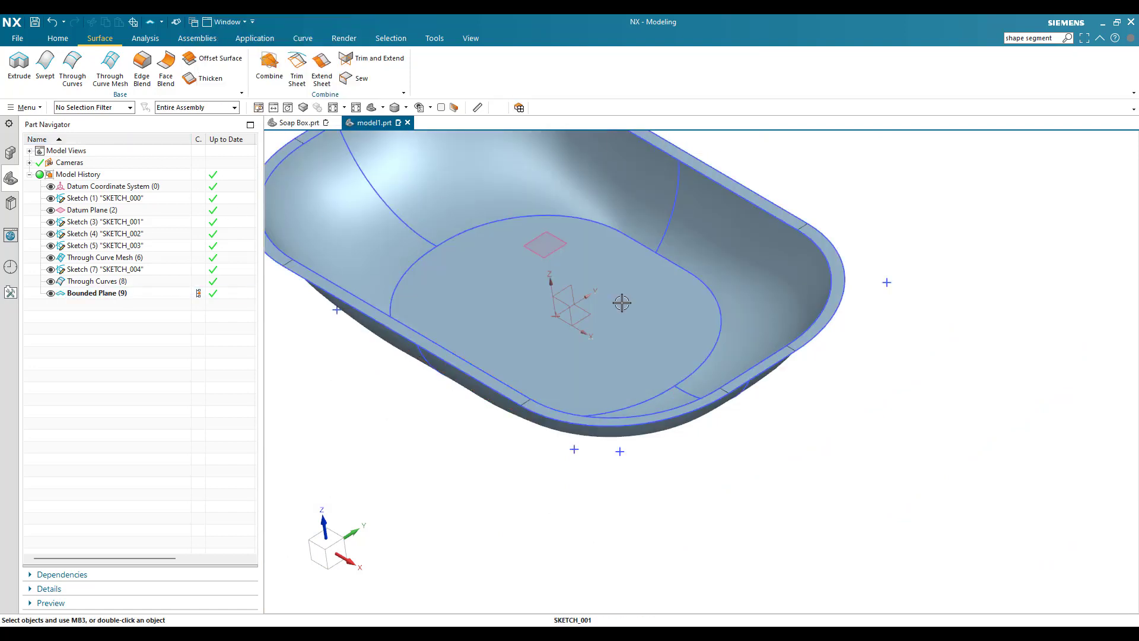
Start a new sketch on the XY plane at the dish's bottom
{"action": "left_click", "coordinate": [58, 38]}
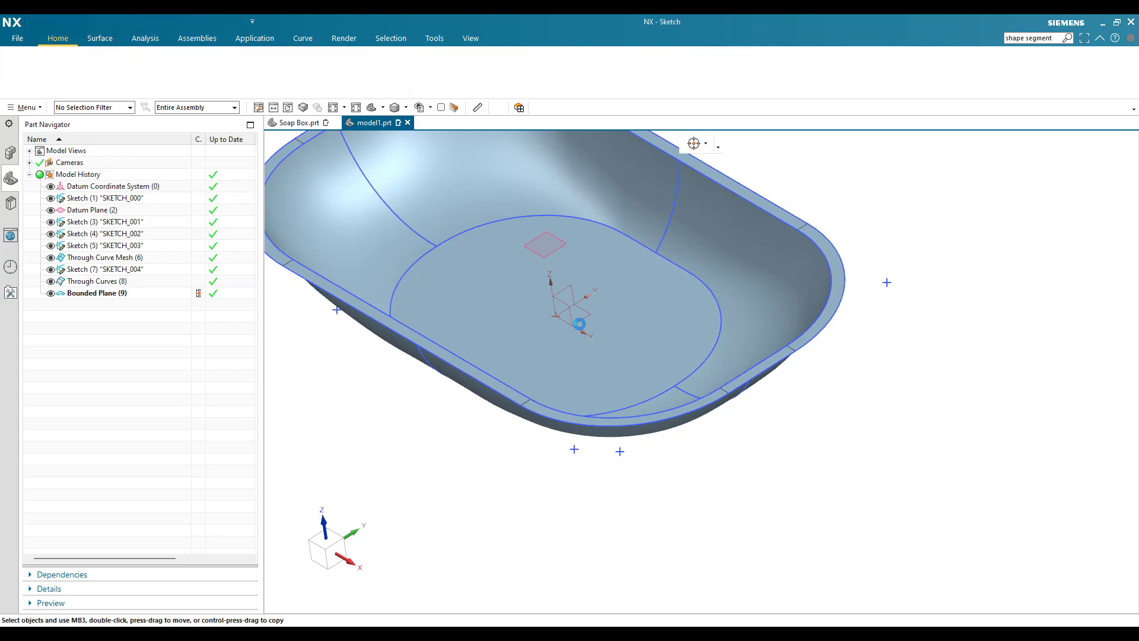
{"action": "middle_click", "coordinate": [507, 346]}
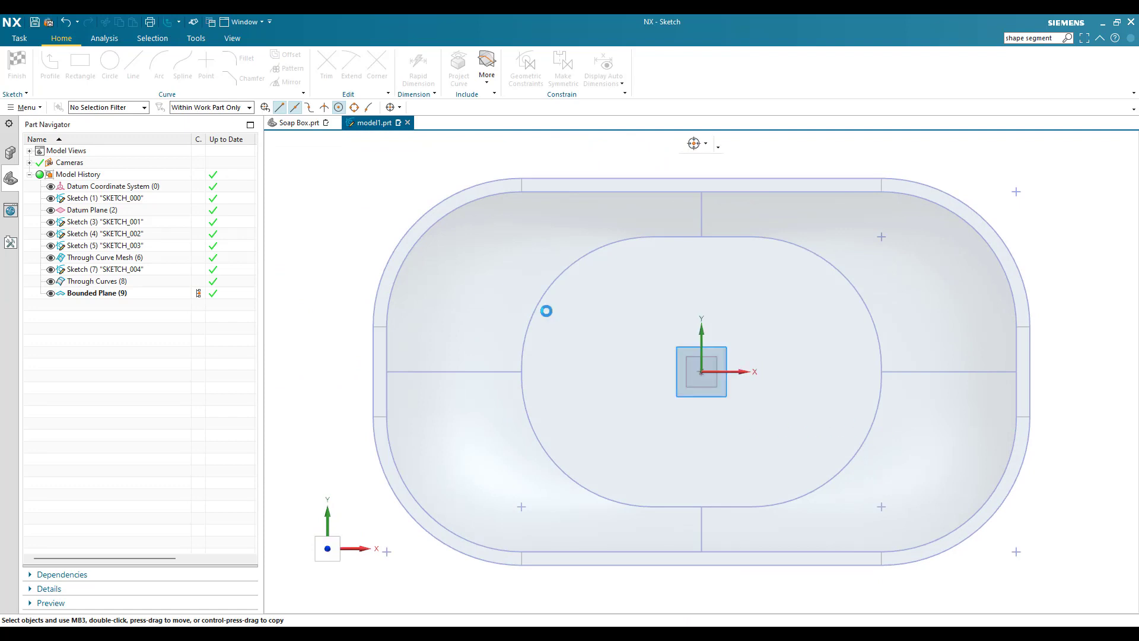
{"action": "scroll", "coordinate": [547, 310], "scroll_direction": "up", "scroll_amount": 1}
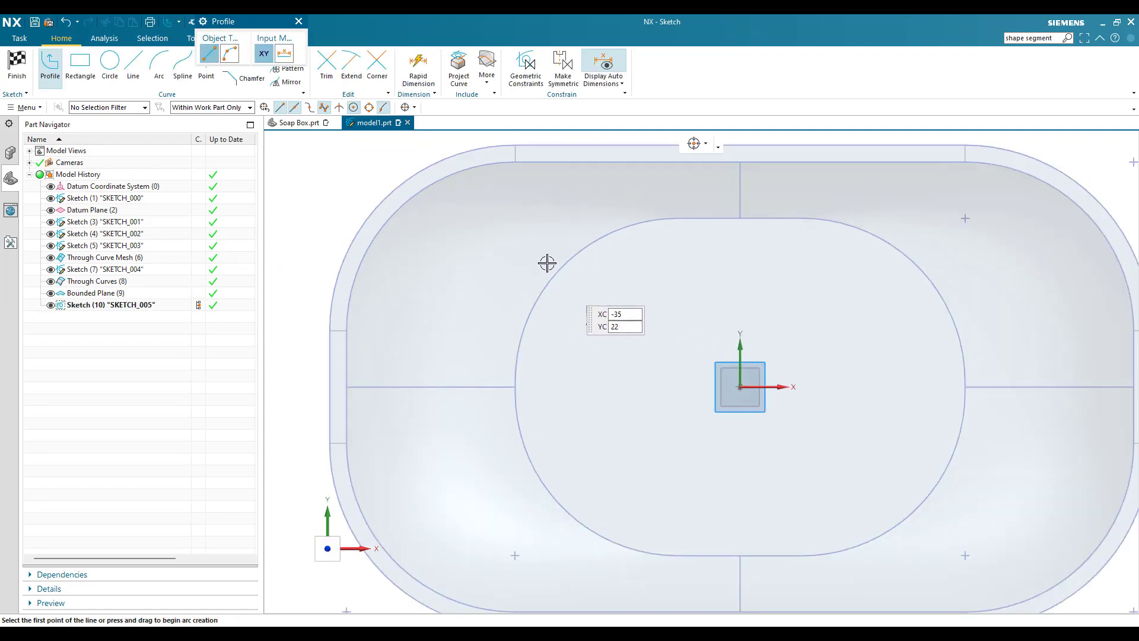
{"action": "key", "text": "Escape"}
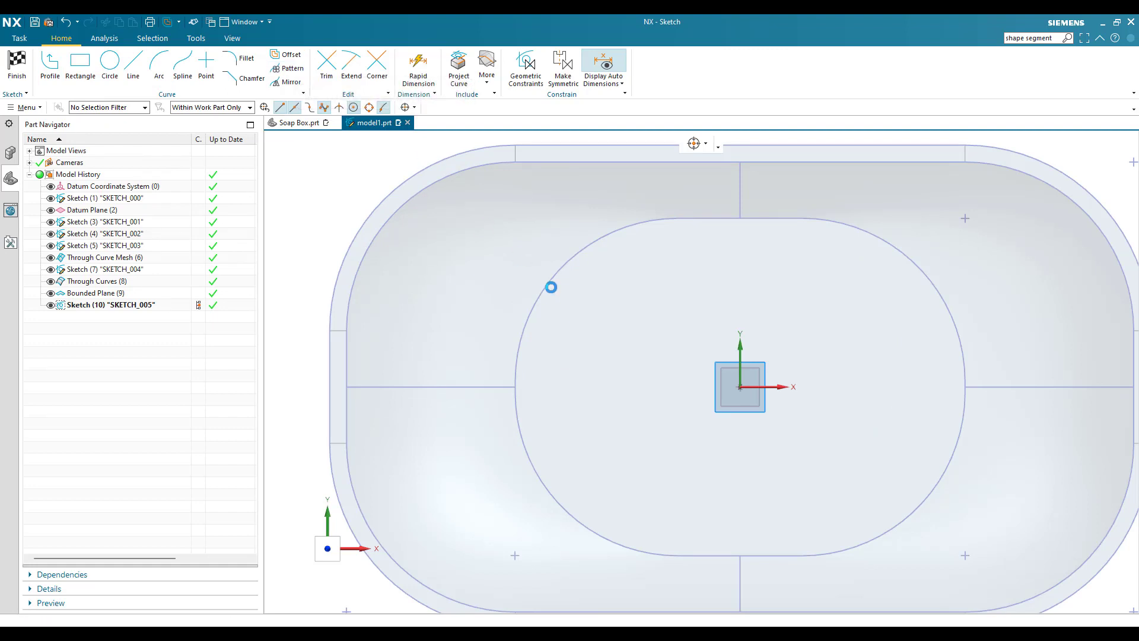
Offset the connected bottom profile of the dish inward by 5 mm with 1 copy
{"action": "key", "text": "o"}
{"action": "left_click", "coordinate": [542, 315]}
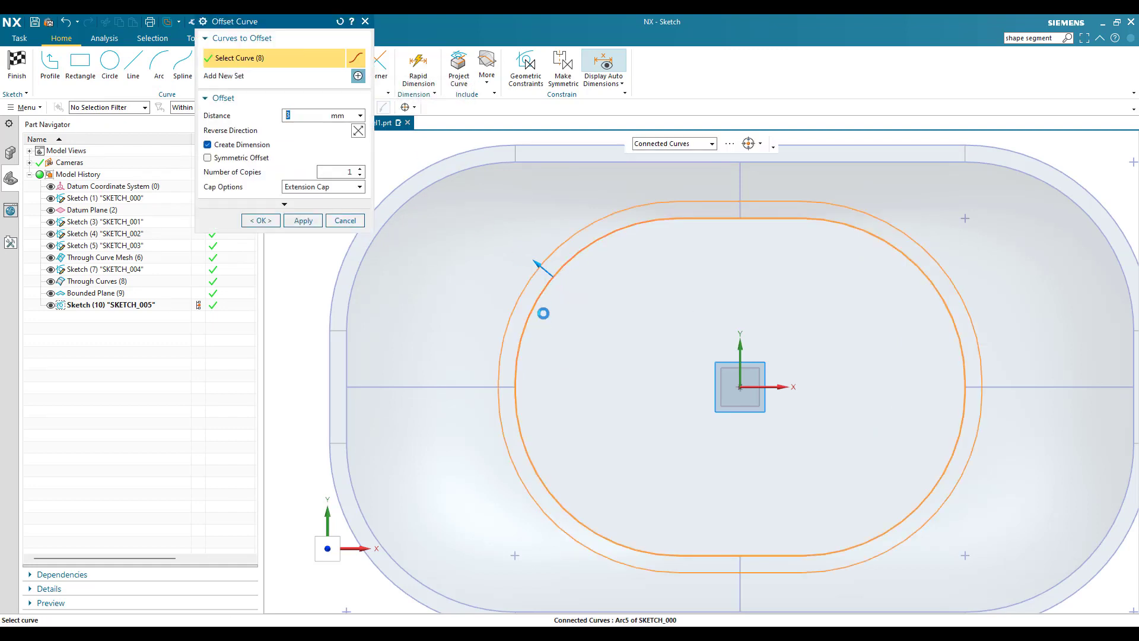
{"action": "double_click", "coordinate": [538, 264]}
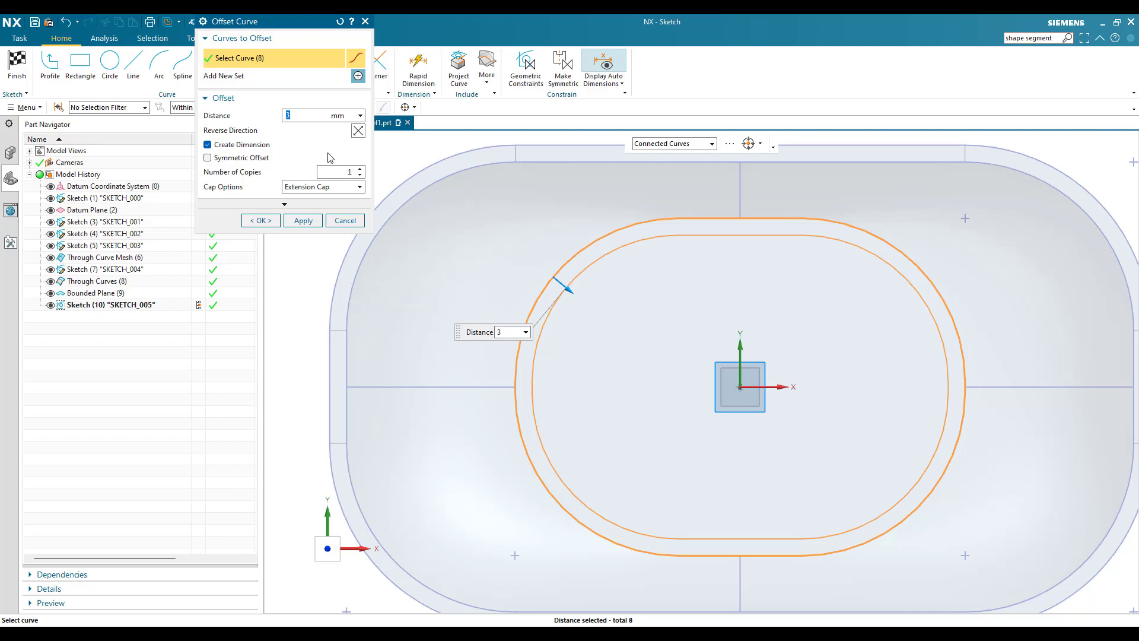
{"action": "key", "text": "Return"}
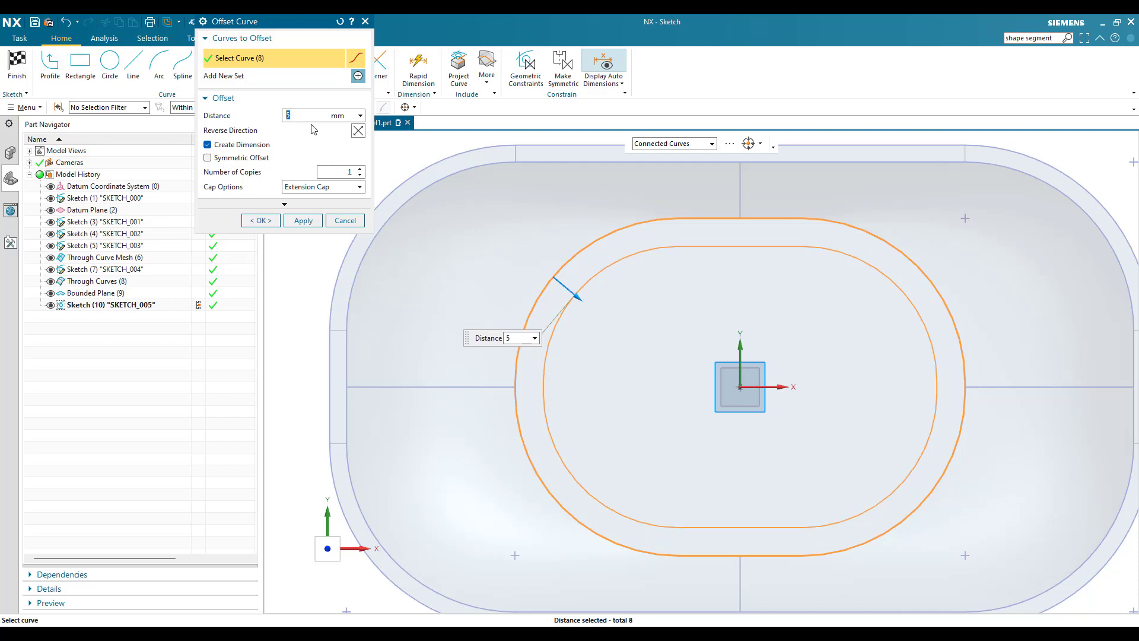
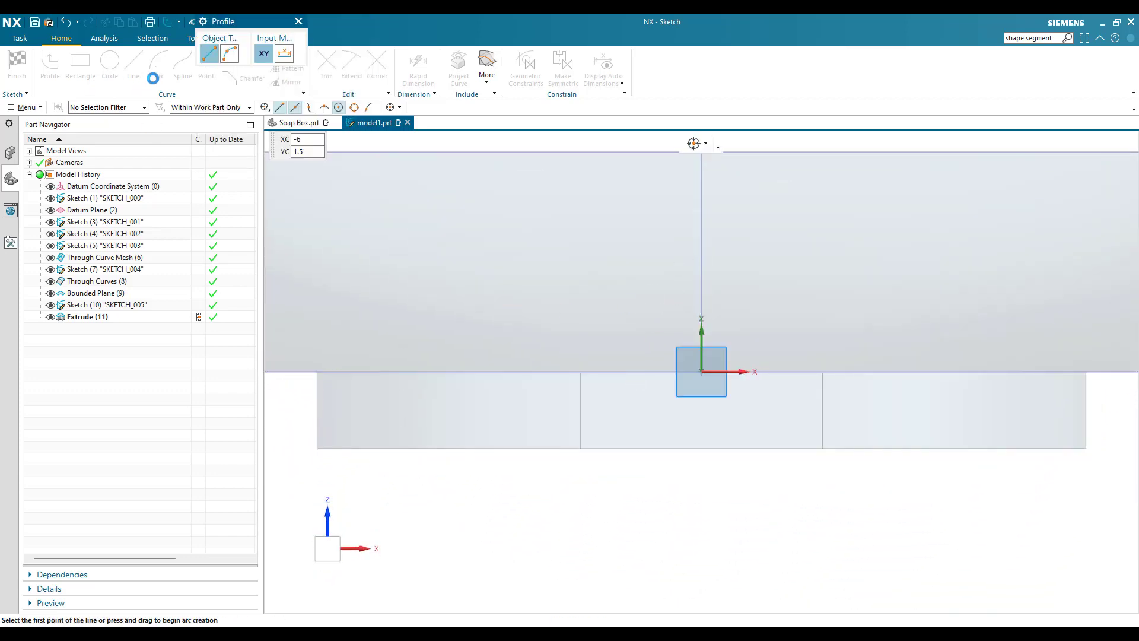
Sketch a center-and-endpoints arc of about 23 mm radius arching up across the foot, centered below it, and hide the auto dimensions
{"action": "scroll", "coordinate": [686, 377], "scroll_direction": "down", "scroll_amount": 2}
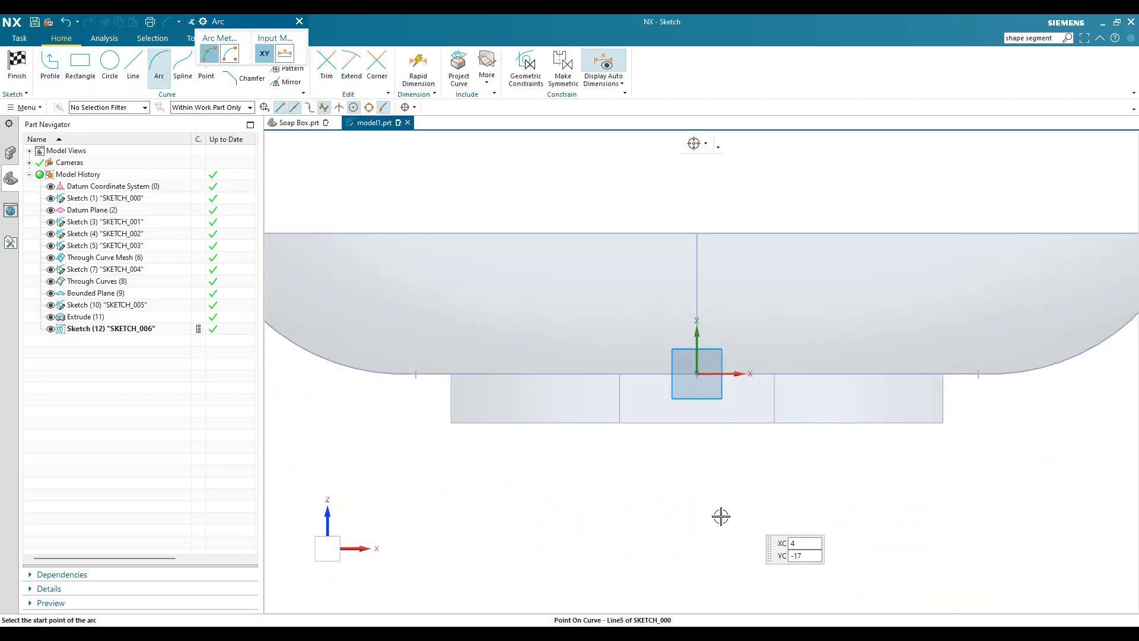
{"action": "left_click", "coordinate": [700, 493]}
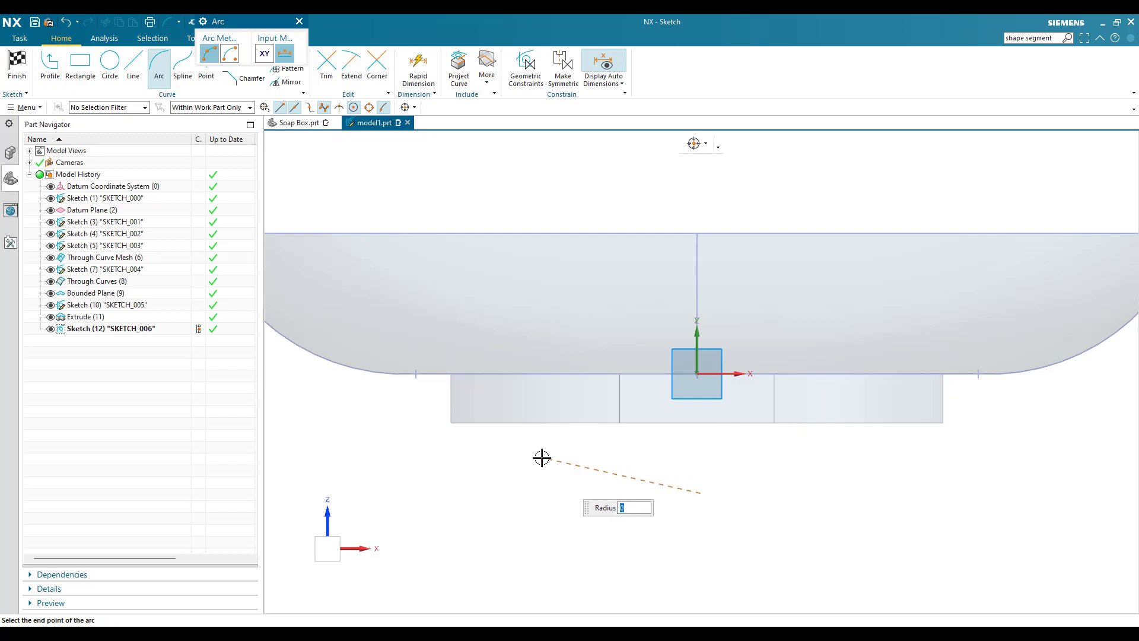
{"action": "left_click", "coordinate": [229, 53]}
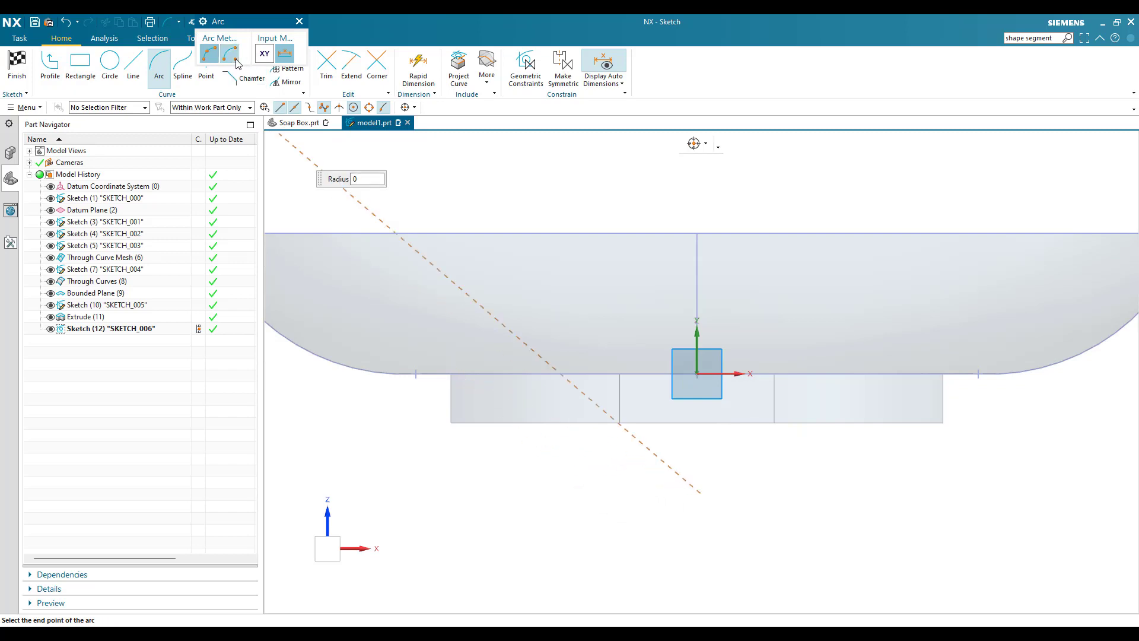
{"action": "left_click", "coordinate": [544, 445]}
{"action": "left_click", "coordinate": [887, 457]}
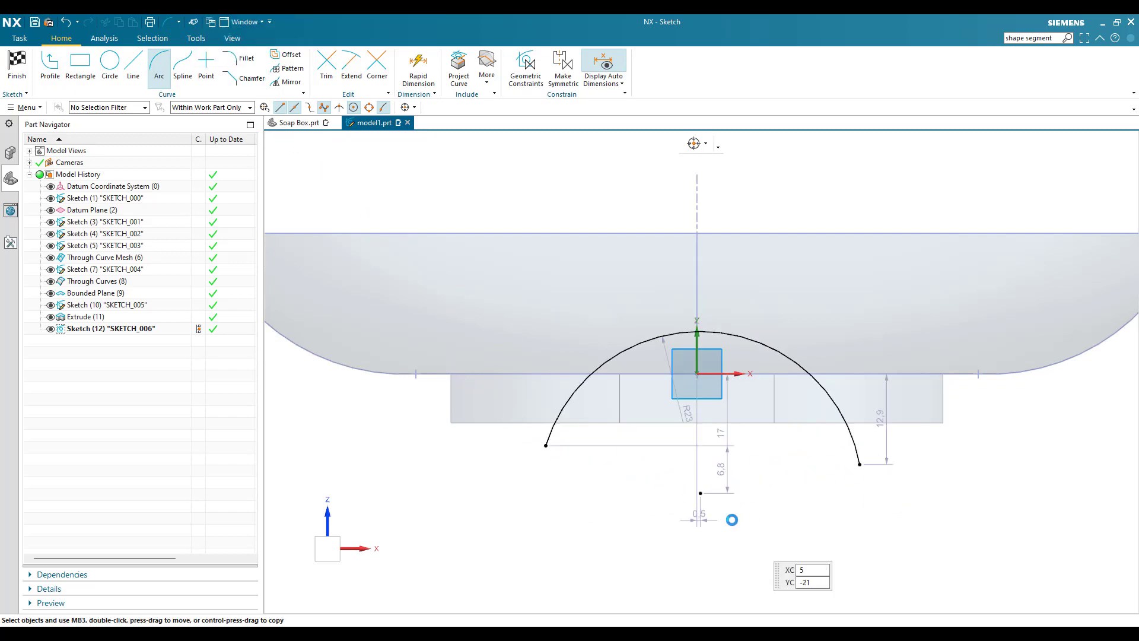
{"action": "left_click", "coordinate": [604, 64]}
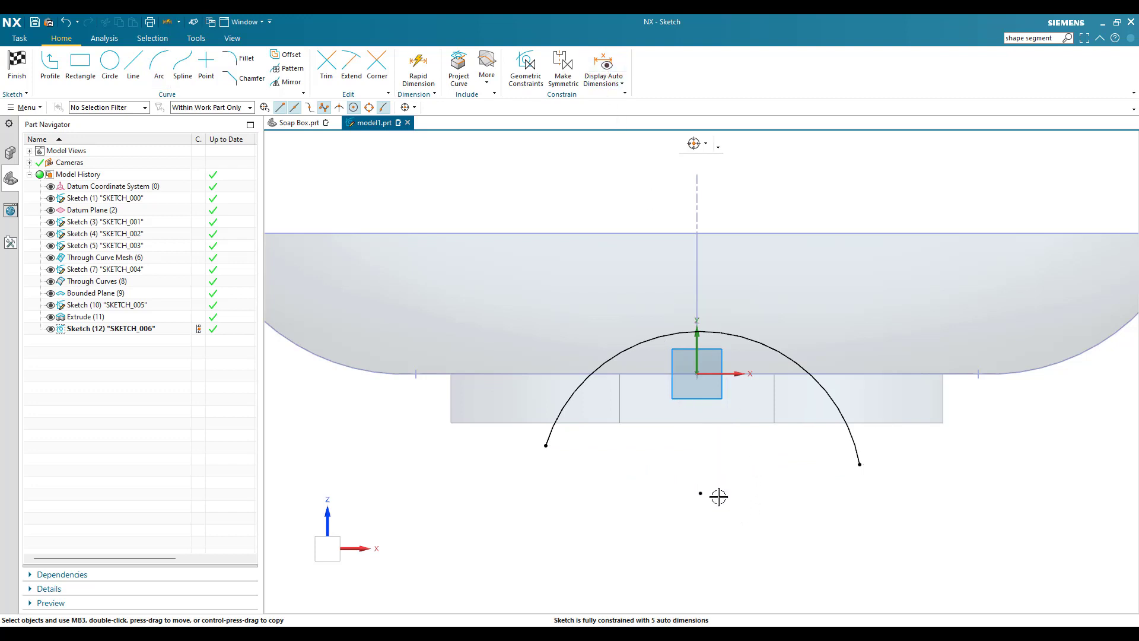
Dimension the arc center's vertical distance from the dish's bottom line and set it to 26 mm
{"action": "key", "text": "d"}
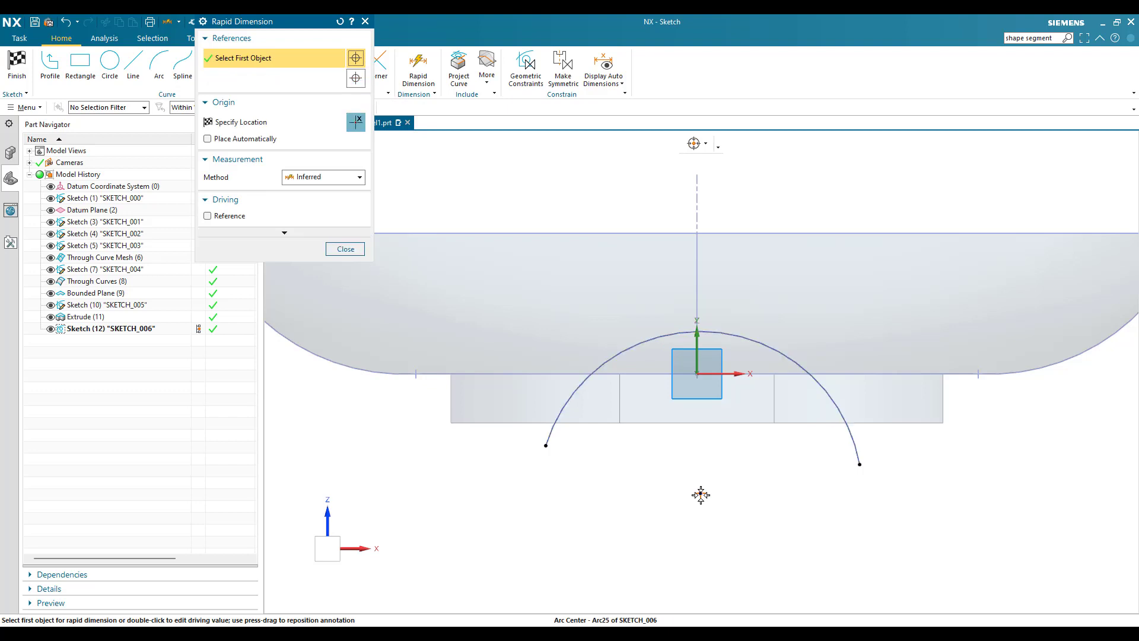
{"action": "left_click", "coordinate": [701, 495]}
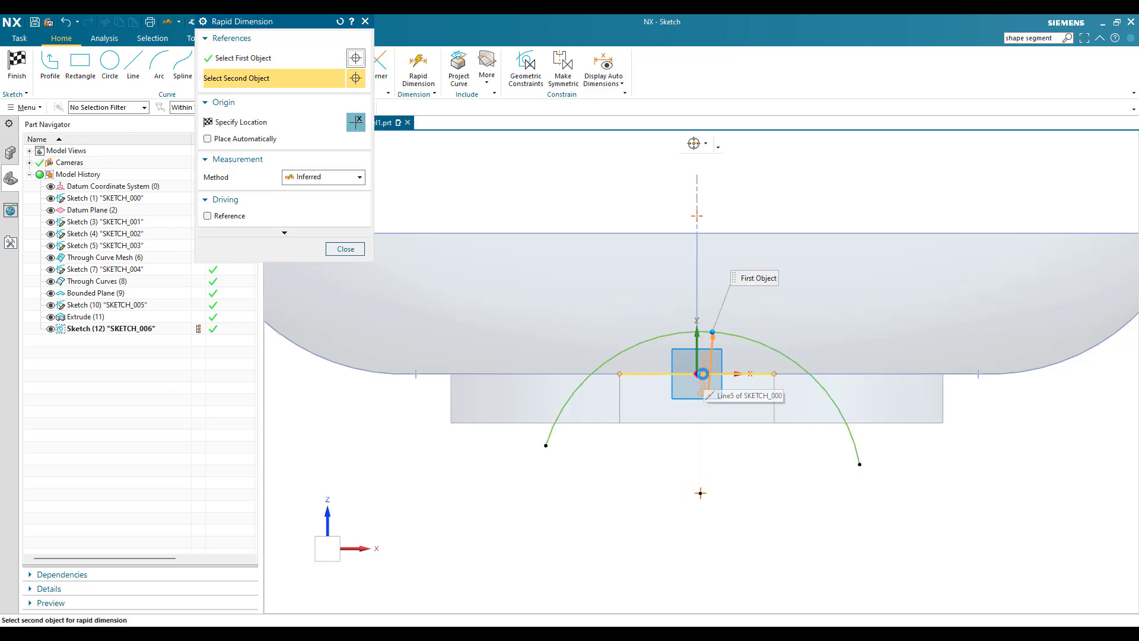
{"action": "left_click", "coordinate": [703, 373]}
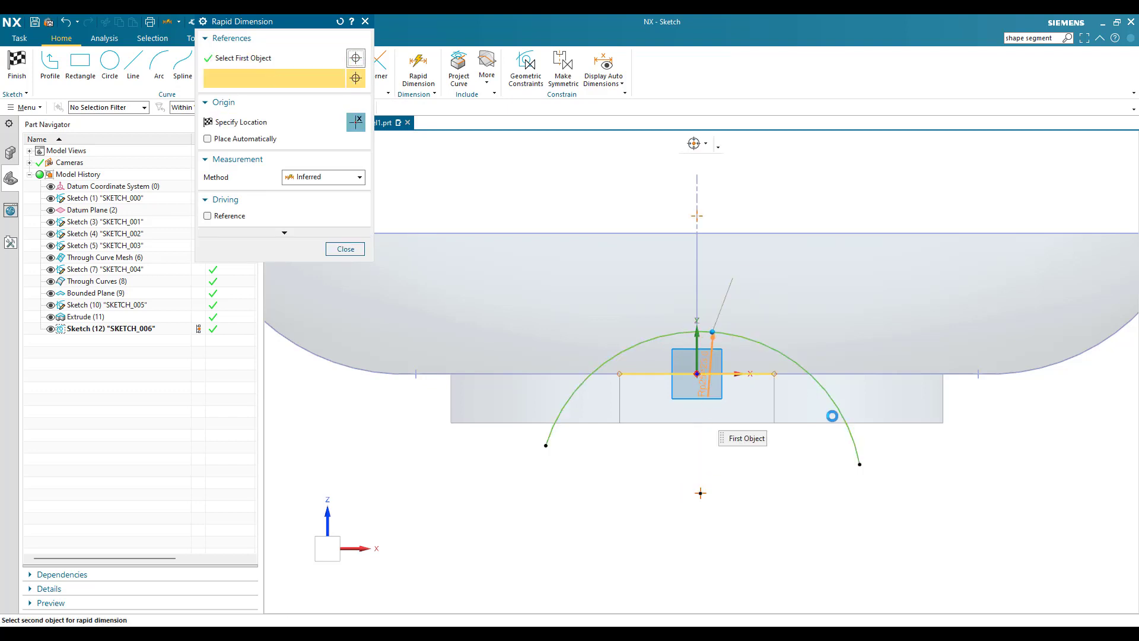
{"action": "left_click", "coordinate": [983, 442]}
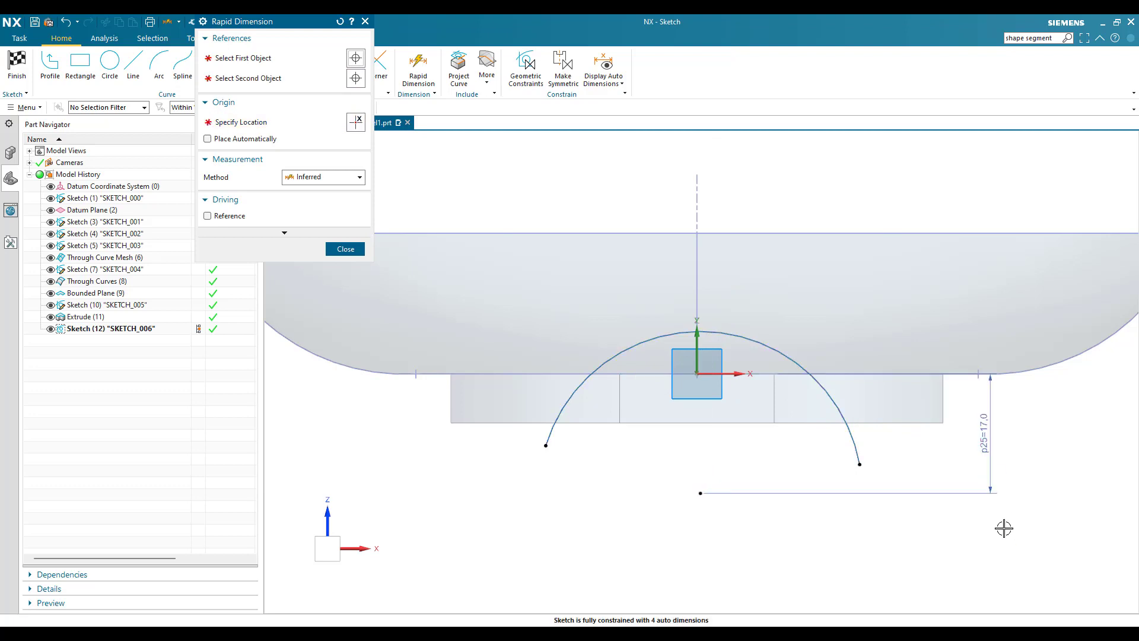
{"action": "type", "text": "26"}
{"action": "key", "text": "Return"}
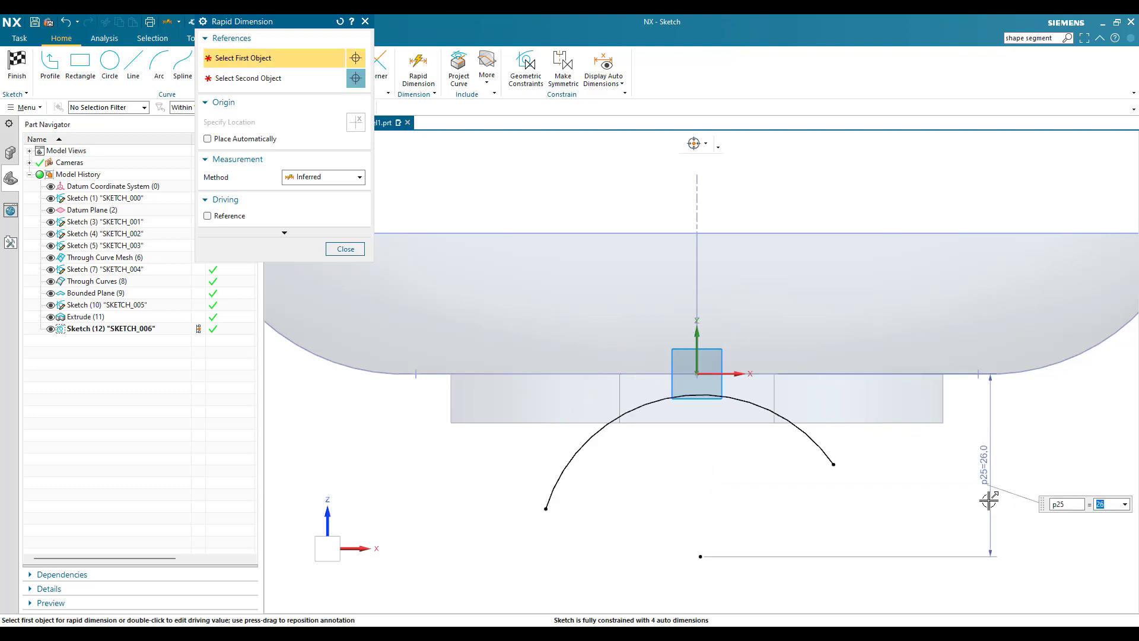
{"action": "key", "text": "Escape"}
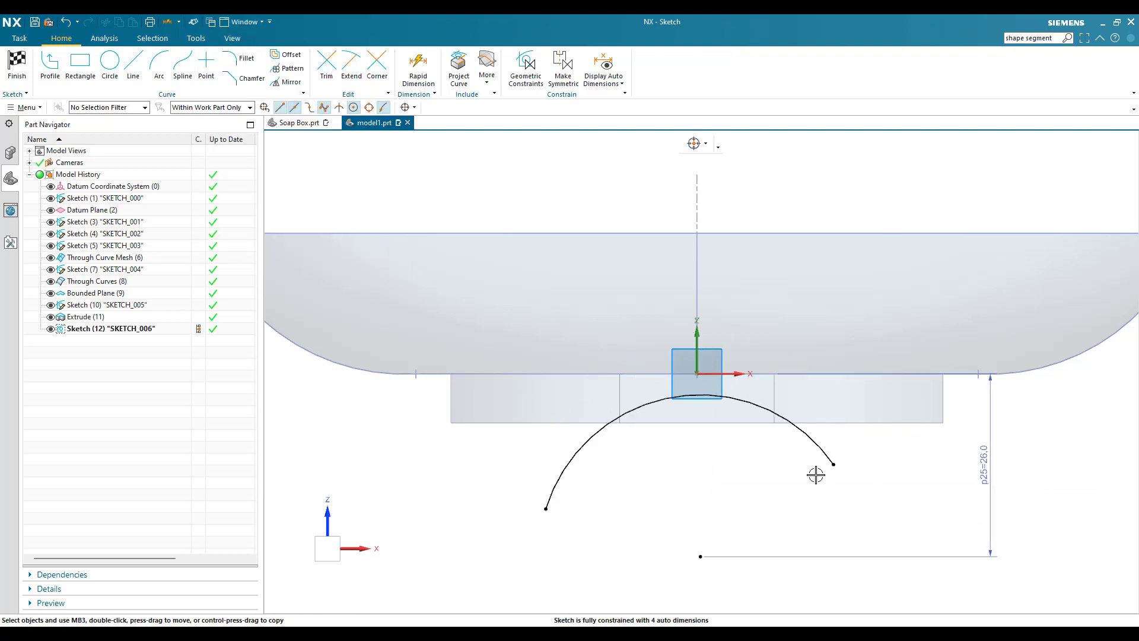
Dimension the arc's radius and set it to 25 mm
{"action": "key", "text": "d"}
{"action": "left_click", "coordinate": [755, 406]}
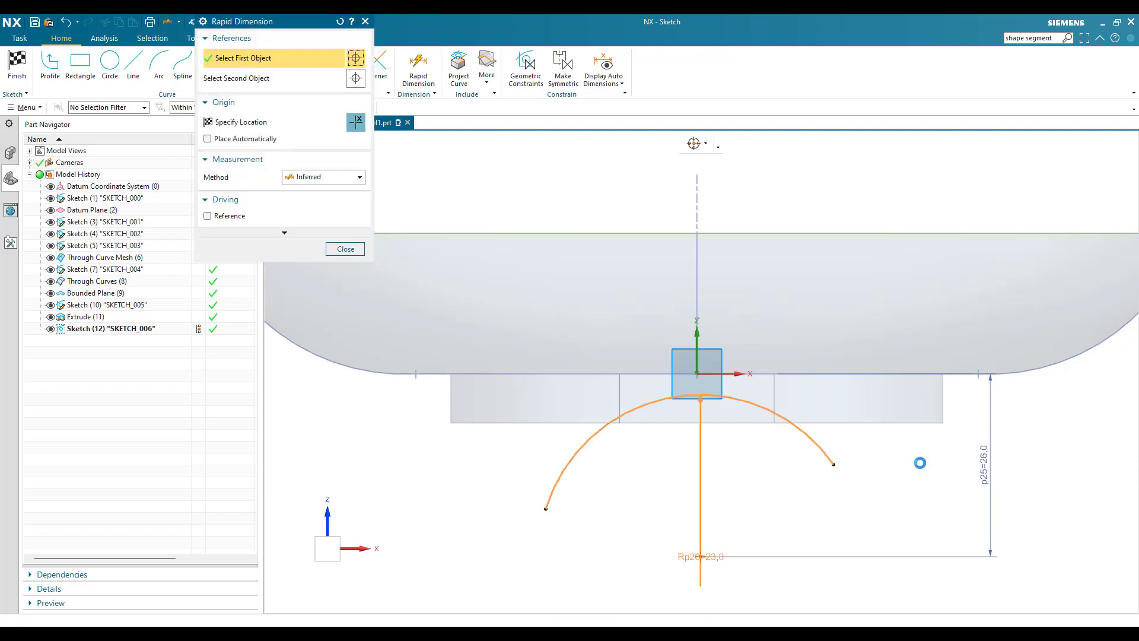
{"action": "left_click", "coordinate": [916, 463]}
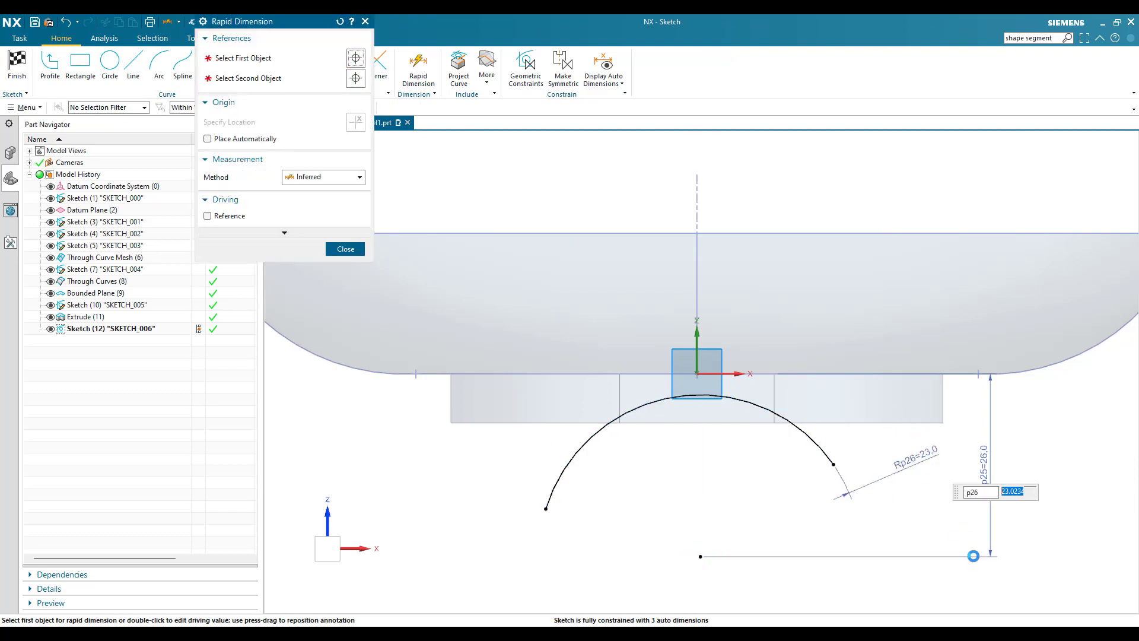
{"action": "type", "text": "25"}
{"action": "key", "text": "Return"}
{"action": "key", "text": "Escape"}
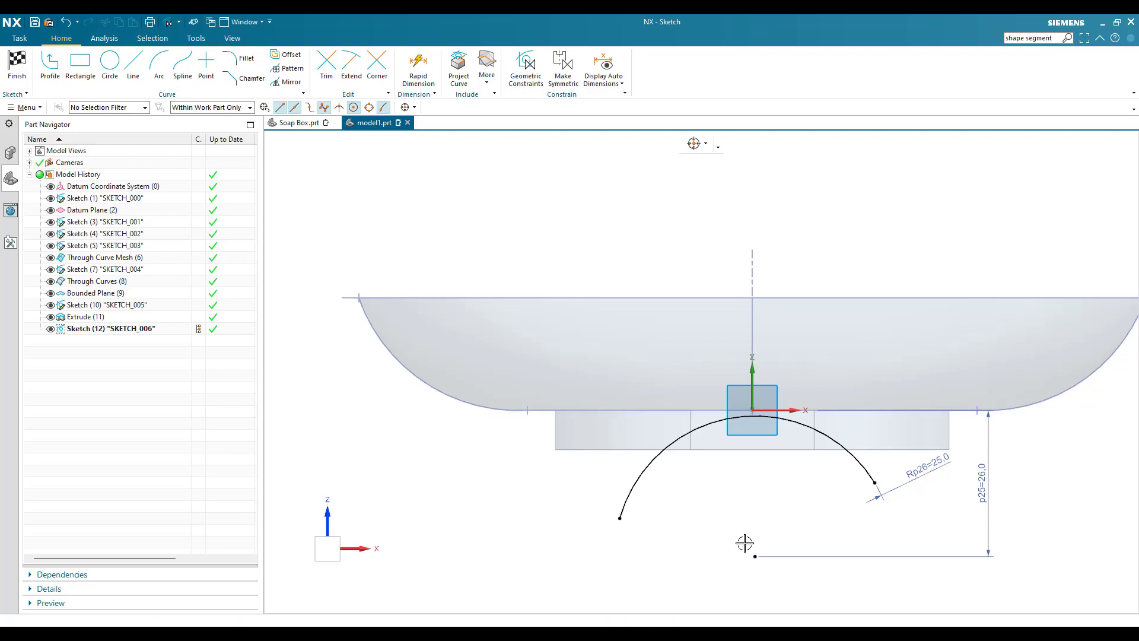
Constrain the arc's center onto the vertical axis with Point on Curve and finish the sketch
{"action": "key", "text": "c"}
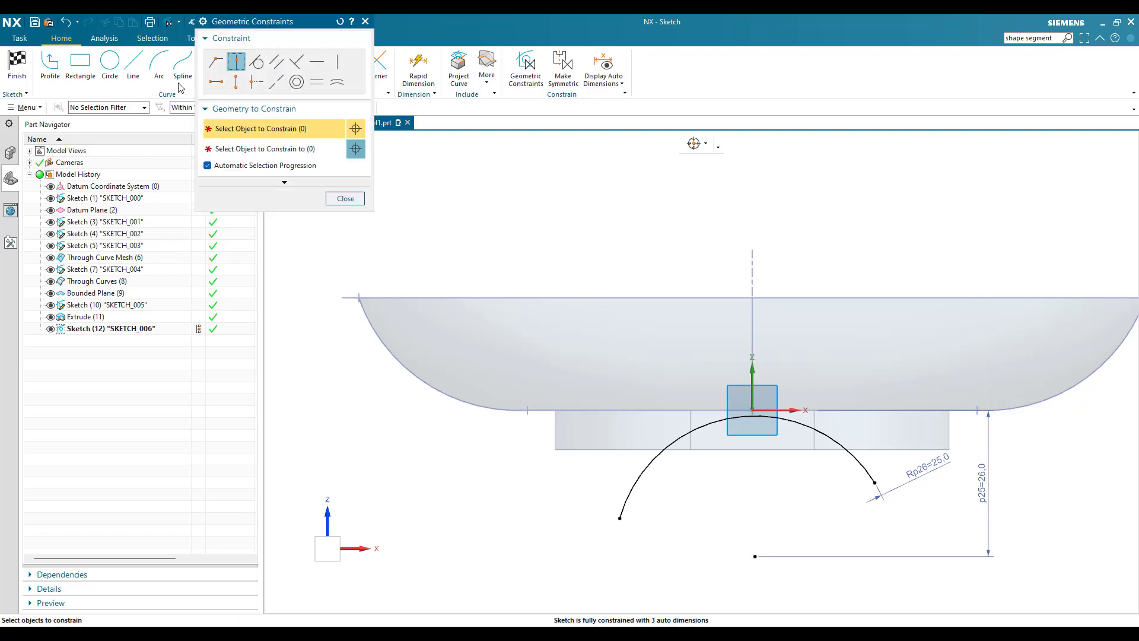
{"action": "left_click", "coordinate": [754, 557]}
{"action": "left_click", "coordinate": [751, 385]}
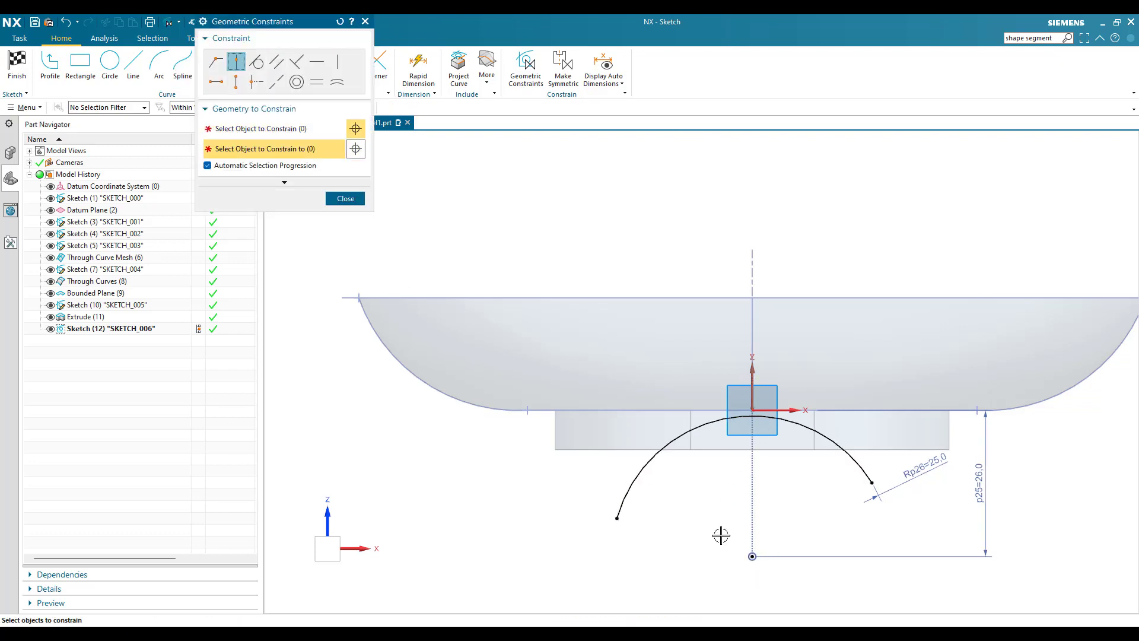
{"action": "middle_click", "coordinate": [722, 527]}
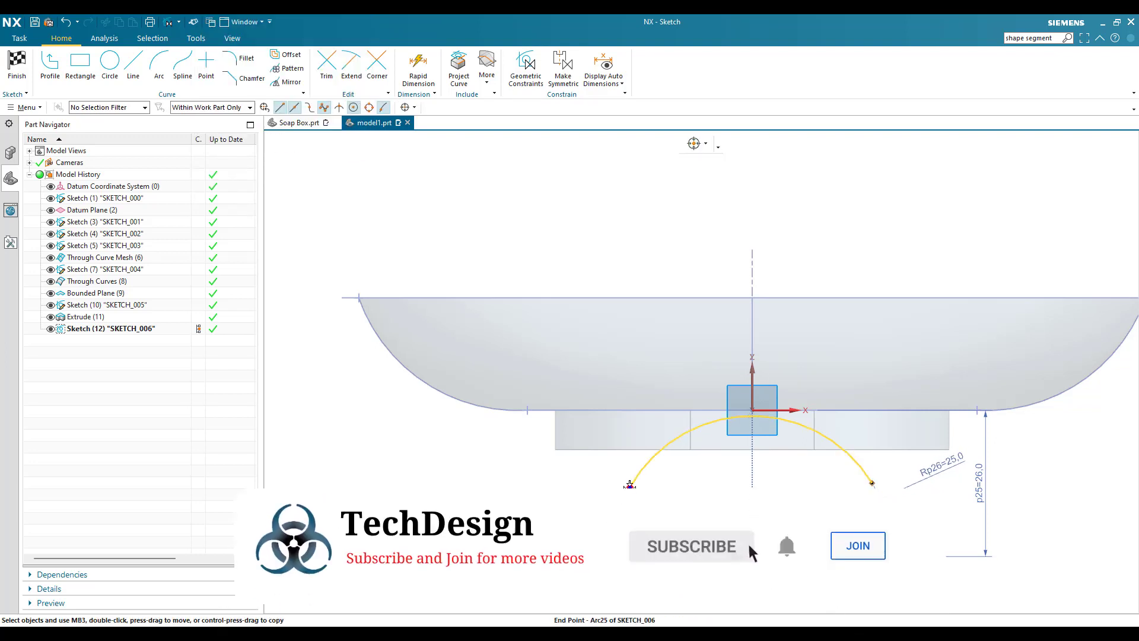
{"action": "scroll", "coordinate": [860, 486], "scroll_direction": "up", "scroll_amount": 3}
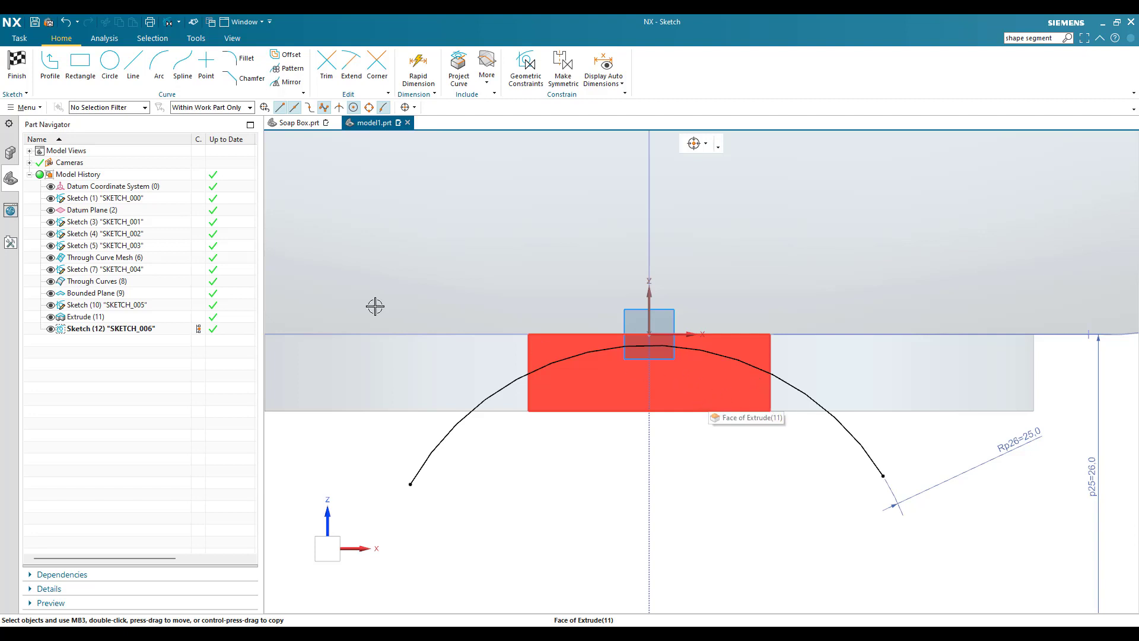
{"action": "left_click", "coordinate": [17, 70]}
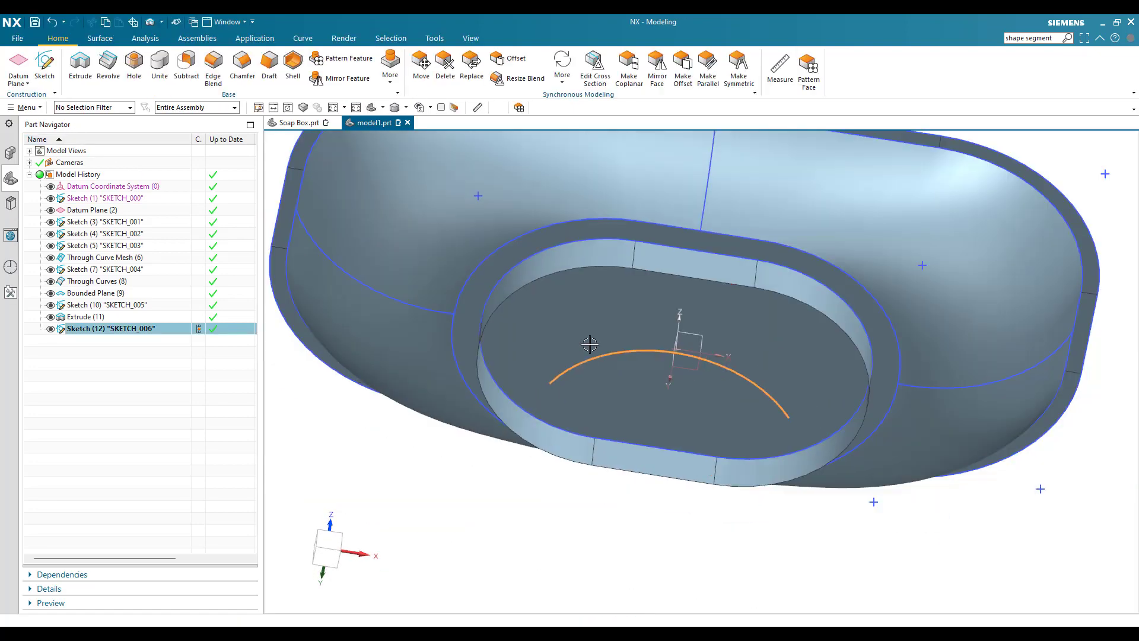
Extrude the arc as a sheet through the foot with Symmetric Value limits, a 75 mm distance and Boolean None
{"action": "middle_click_drag", "start_coordinate": [589, 344], "coordinate": [323, 284]}
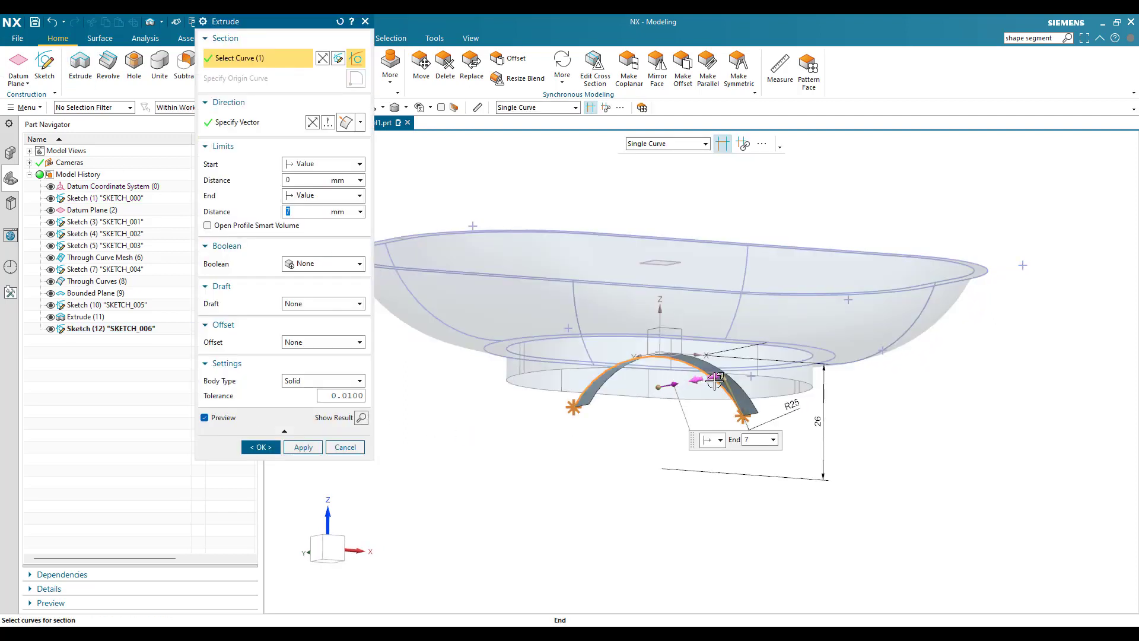
{"action": "left_click_drag", "start_coordinate": [726, 380], "coordinate": [731, 373]}
{"action": "left_click", "coordinate": [293, 212]}
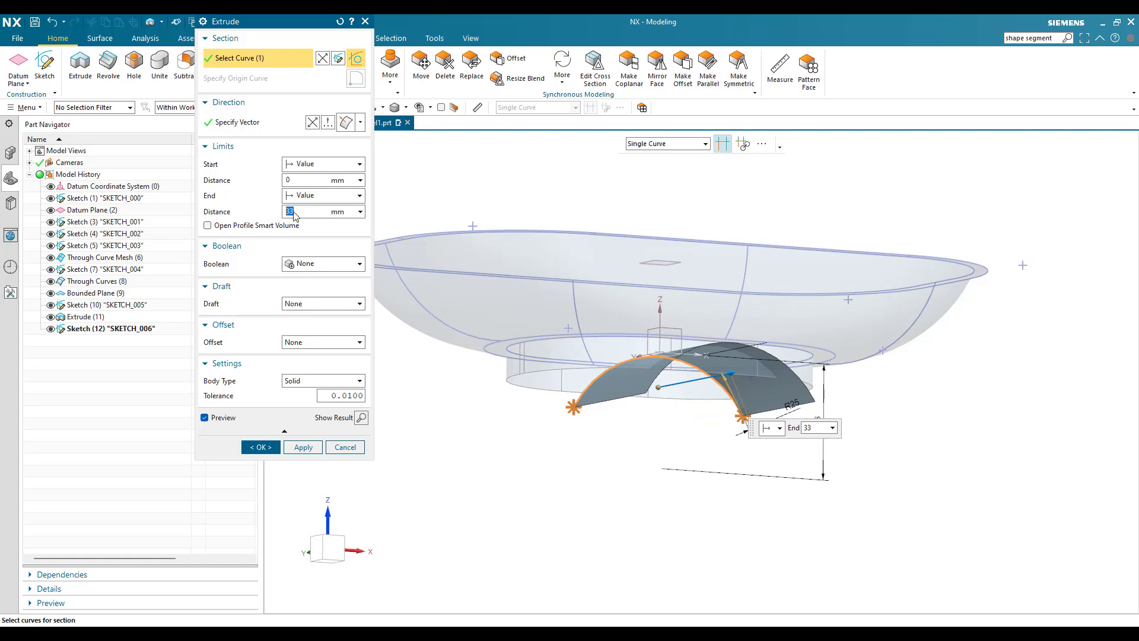
{"action": "left_click", "coordinate": [302, 171]}
{"action": "left_click", "coordinate": [315, 186]}
{"action": "scroll", "coordinate": [585, 390], "scroll_direction": "up", "scroll_amount": 5}
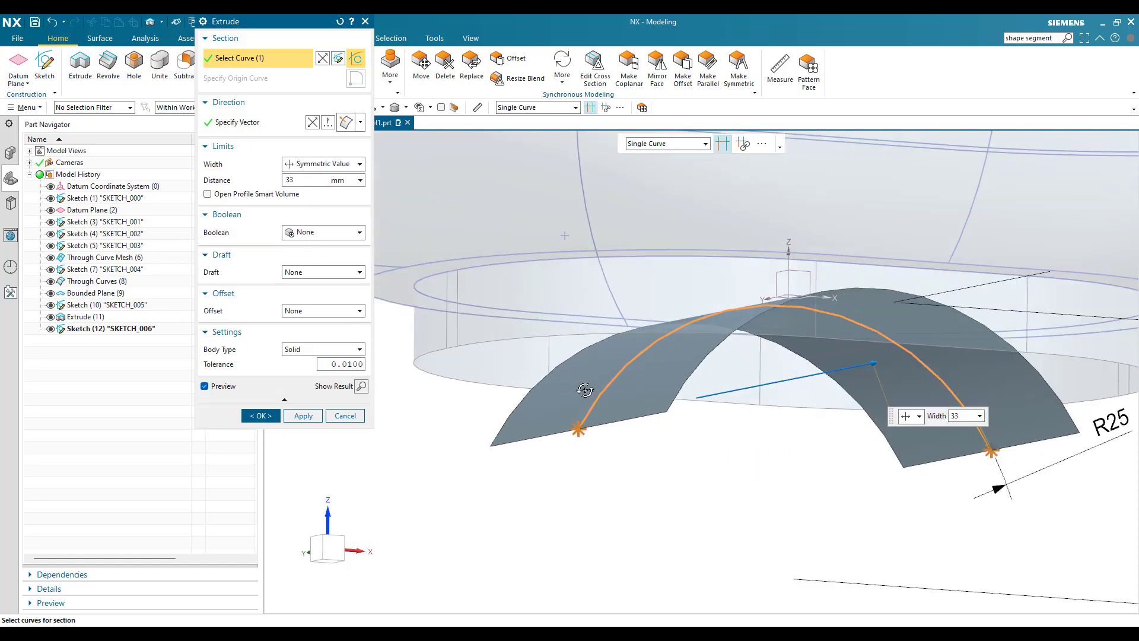
{"action": "scroll", "coordinate": [585, 390], "scroll_direction": "down", "scroll_amount": 5}
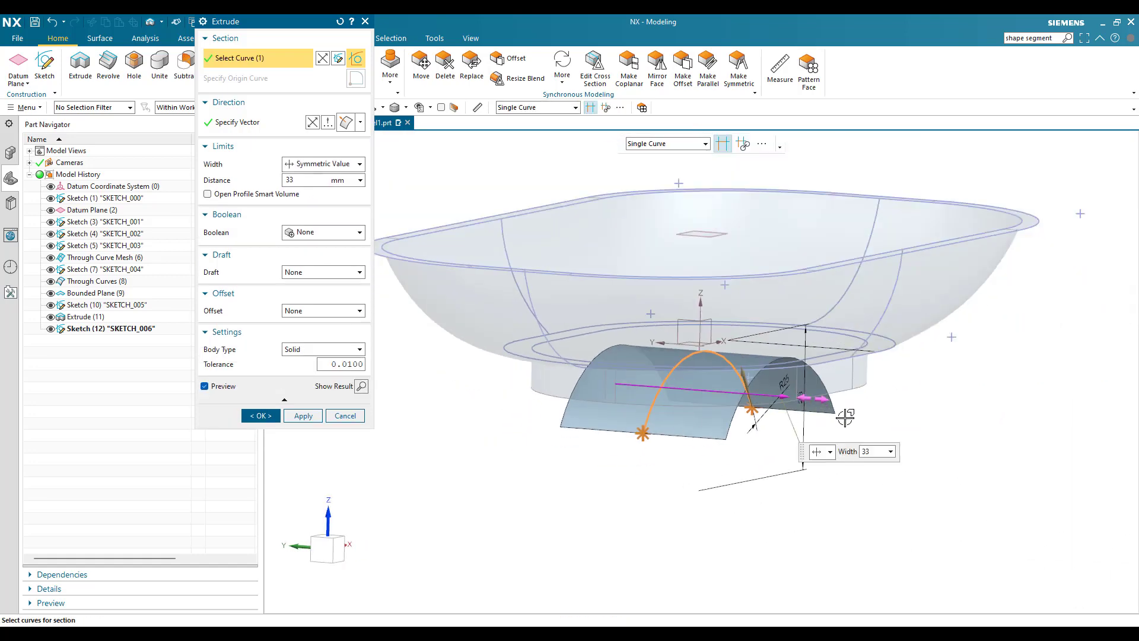
{"action": "left_click_drag", "start_coordinate": [881, 420], "coordinate": [947, 425]}
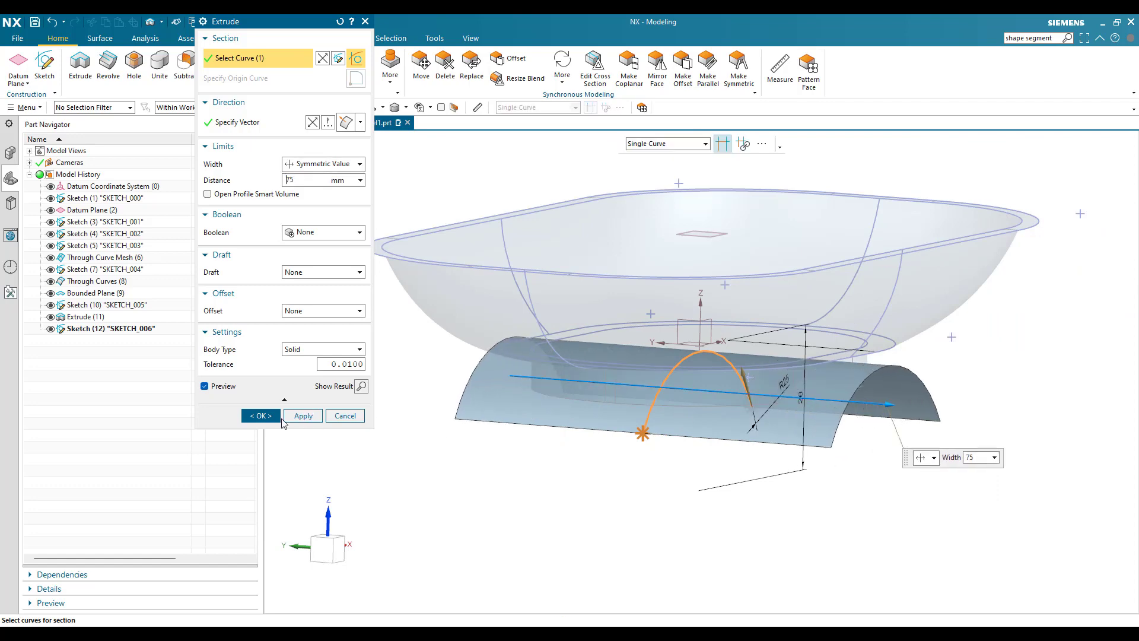
{"action": "left_click", "coordinate": [274, 417]}
Trim the foot wall with the arched sheet as boundary, projected Normal to Face, discarding the far-side region beneath the arch
{"action": "middle_click_drag", "start_coordinate": [475, 356], "coordinate": [507, 370]}
{"action": "scroll", "coordinate": [681, 328], "scroll_direction": "up", "scroll_amount": 5}
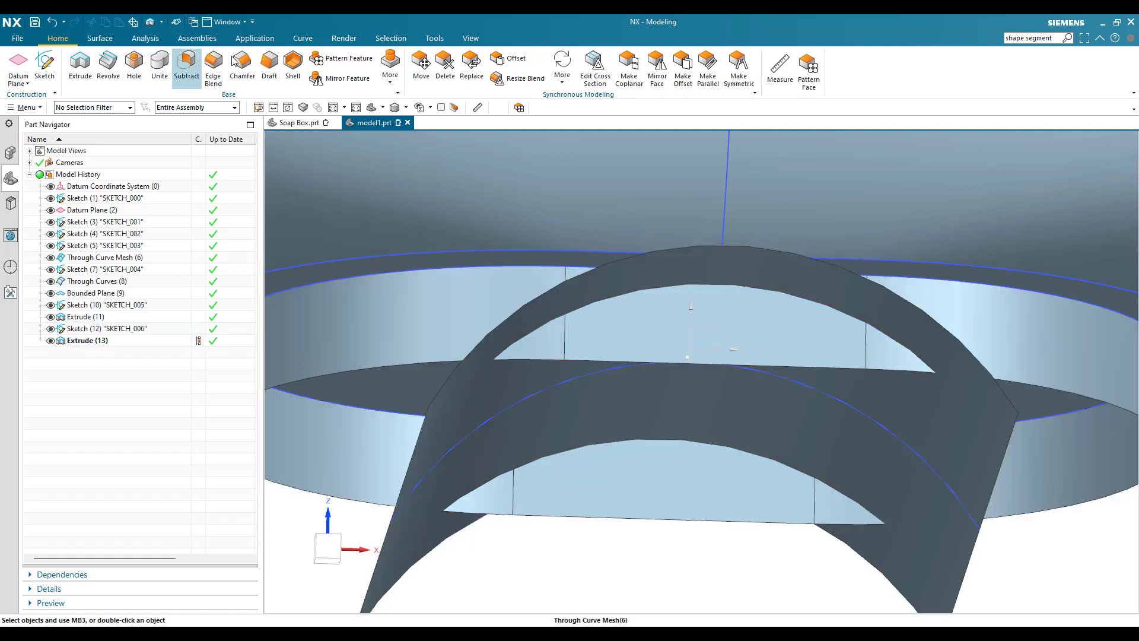
{"action": "left_click", "coordinate": [100, 38]}
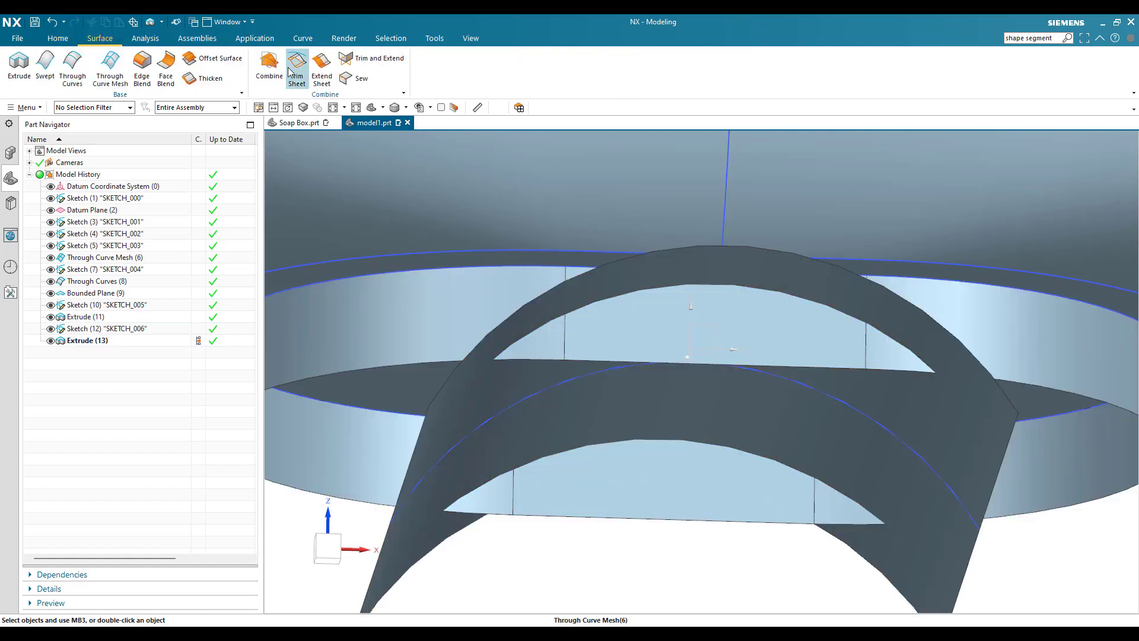
{"action": "left_click", "coordinate": [661, 333]}
{"action": "middle_click", "coordinate": [426, 181]}
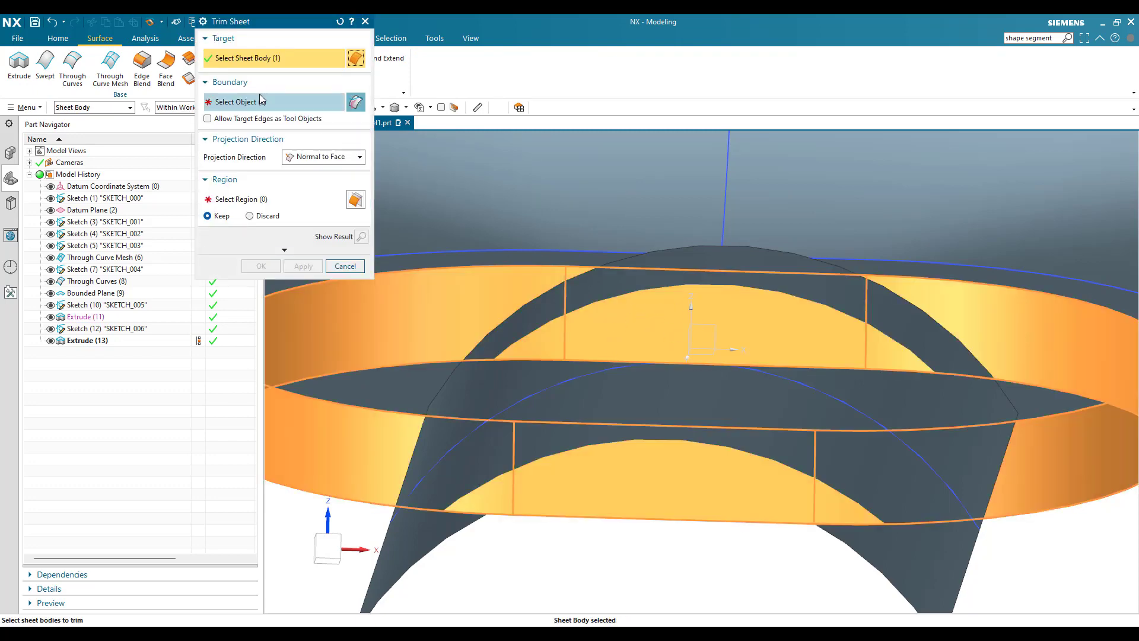
{"action": "left_click", "coordinate": [703, 268]}
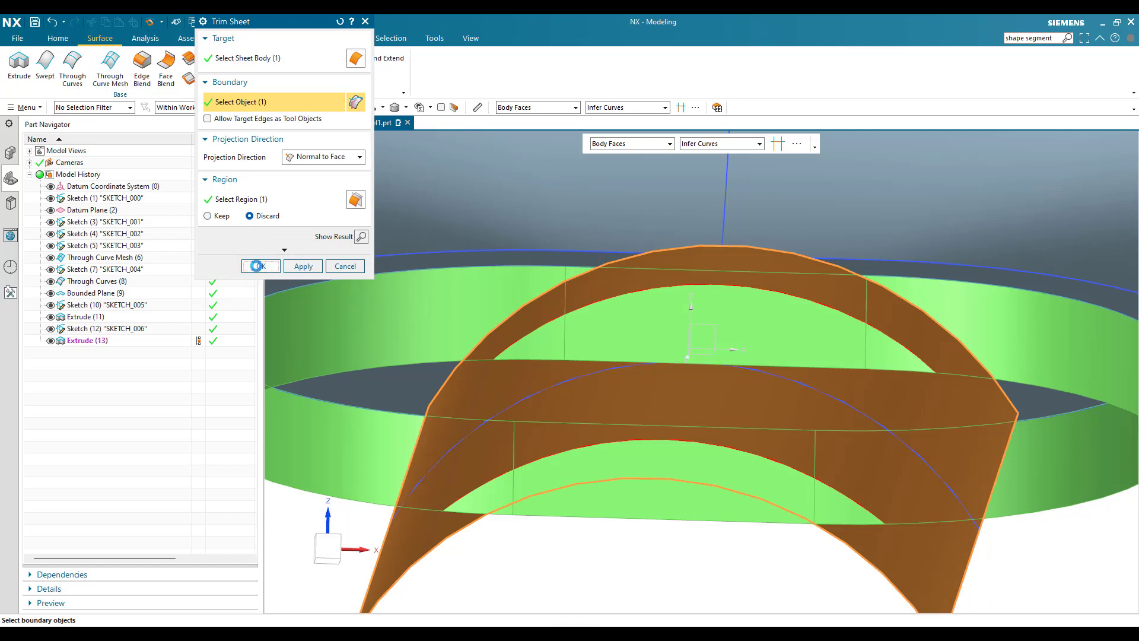
{"action": "left_click", "coordinate": [257, 266]}
{"action": "scroll", "coordinate": [426, 406], "scroll_direction": "down", "scroll_amount": 3}
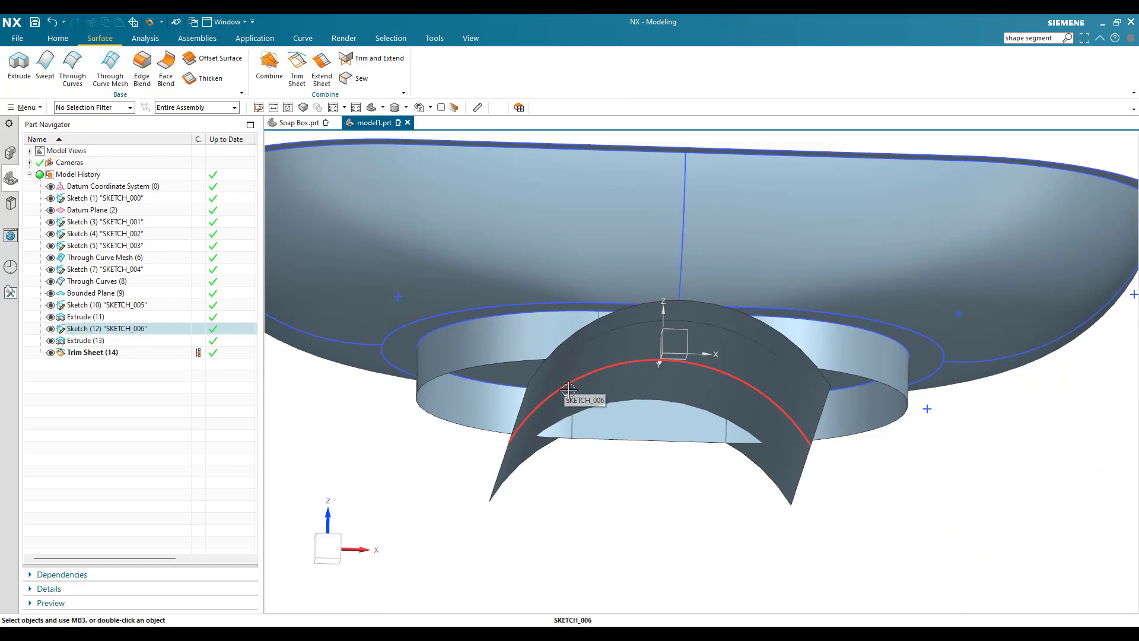
{"action": "scroll", "coordinate": [568, 390], "scroll_direction": "up", "scroll_amount": 2}
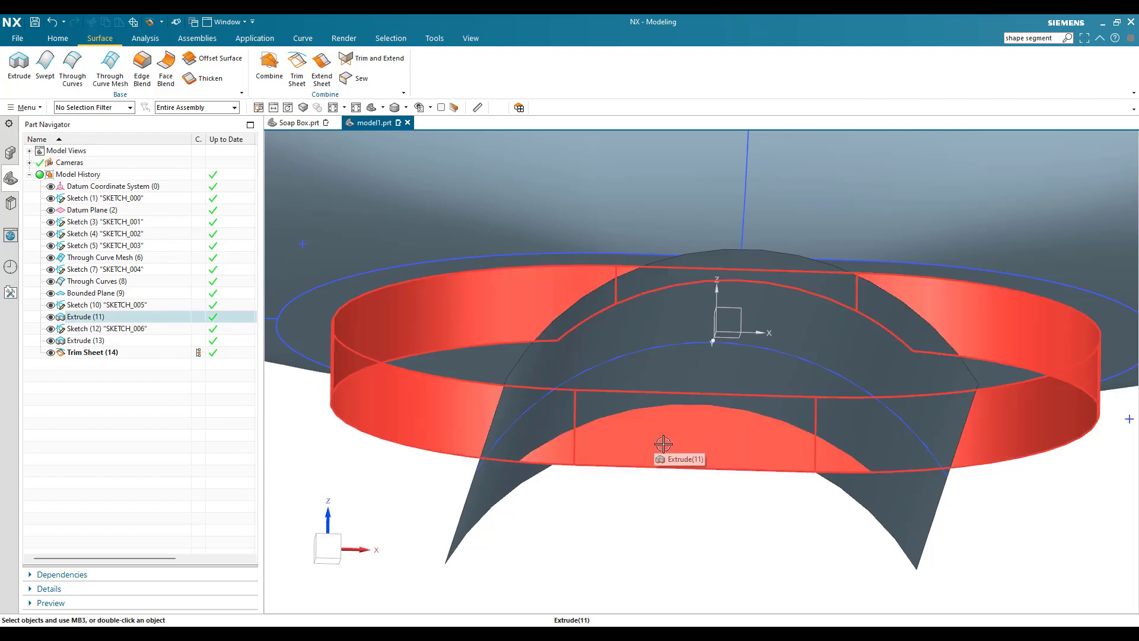
{"action": "left_click", "coordinate": [660, 446]}
{"action": "key", "text": "Escape"}
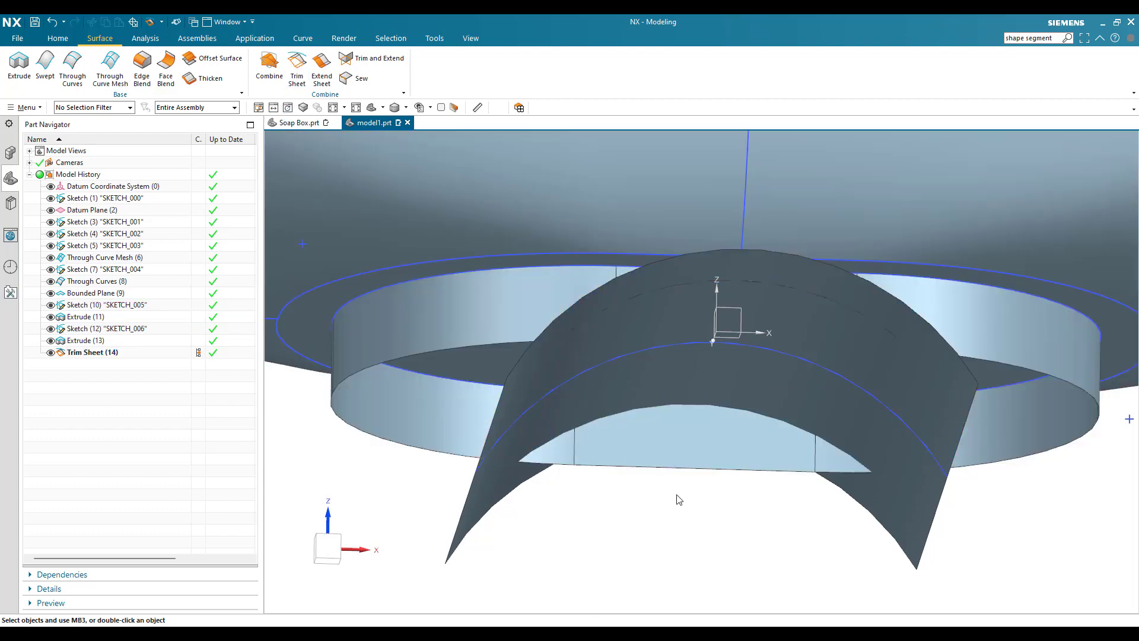
Trim the foot wall with the arched sheet as boundary, projected Normal to Face, discarding the near-side region beneath the arch
{"action": "left_click", "coordinate": [670, 448]}
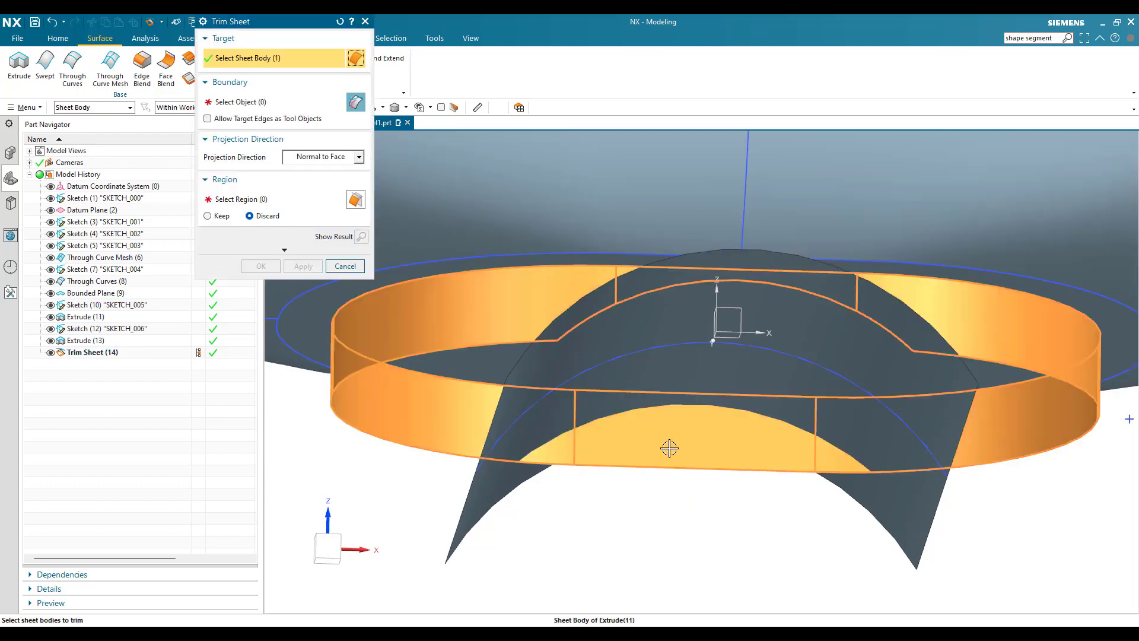
{"action": "left_click", "coordinate": [250, 104]}
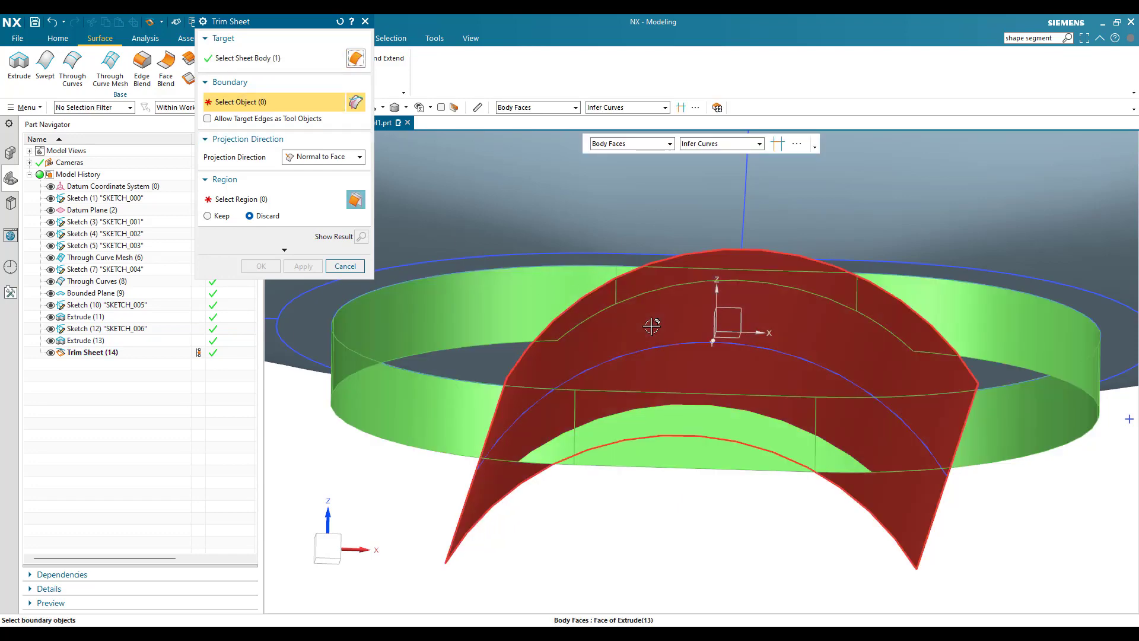
{"action": "left_click", "coordinate": [653, 326]}
{"action": "left_click", "coordinate": [261, 267]}
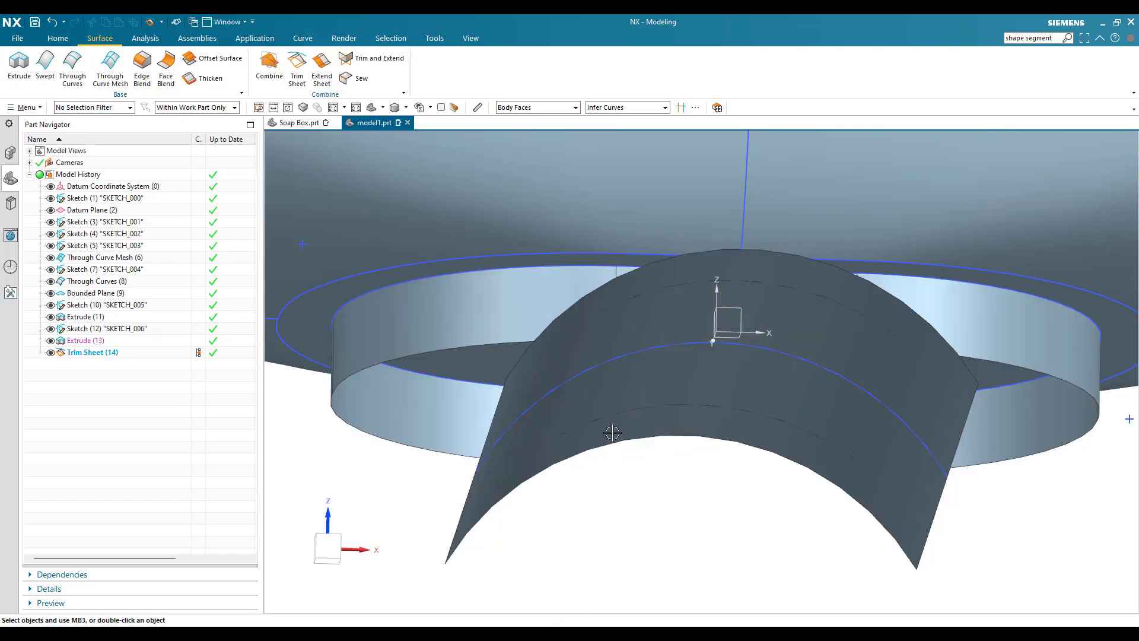
Hide the arched trimming sheet and its arc sketch to expose the trimmed foot
{"action": "left_click", "coordinate": [50, 341]}
{"action": "key", "text": "ctrl+f"}
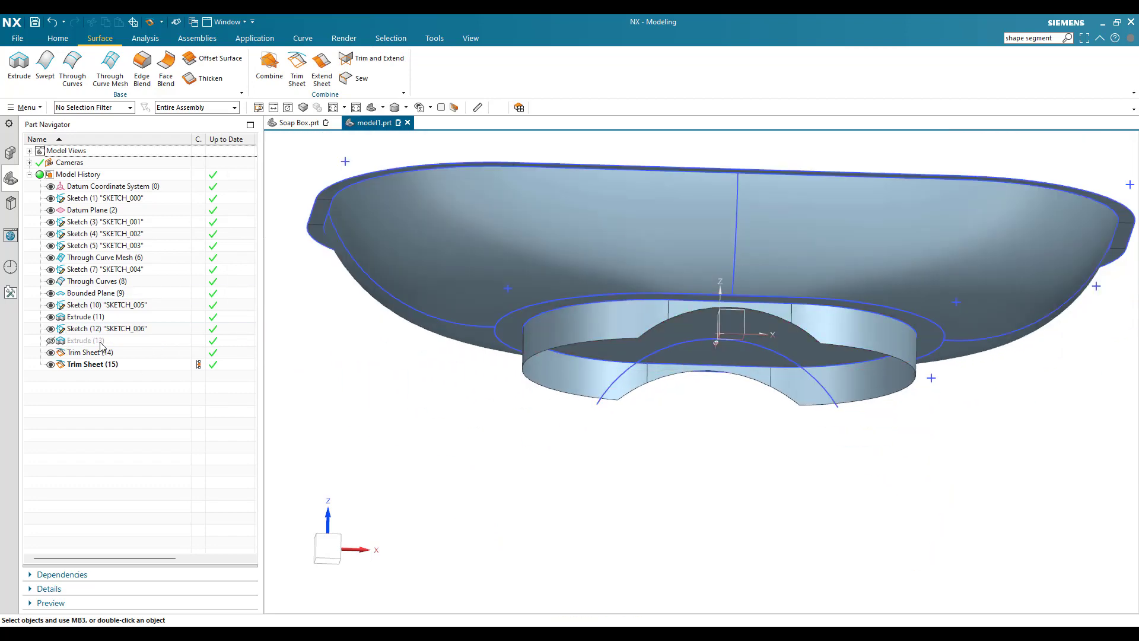
{"action": "middle_click_drag", "start_coordinate": [720, 364], "coordinate": [628, 383]}
{"action": "scroll", "coordinate": [628, 383], "scroll_direction": "up", "scroll_amount": 5}
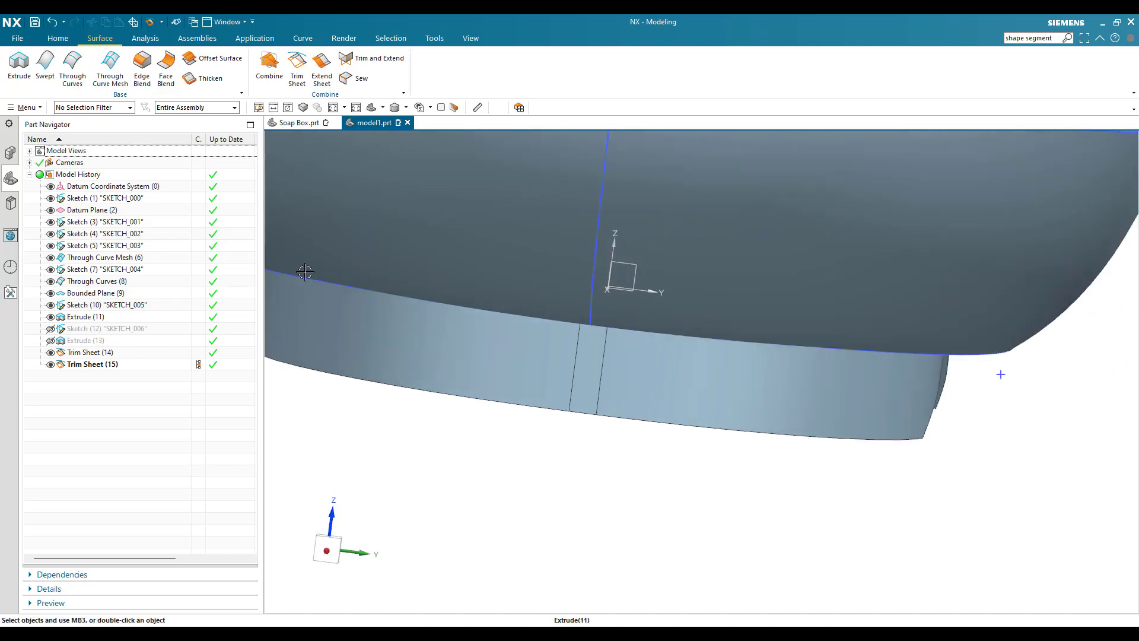
Start a new sketch on the YZ plane of the datum coordinate system
{"action": "left_click", "coordinate": [68, 40]}
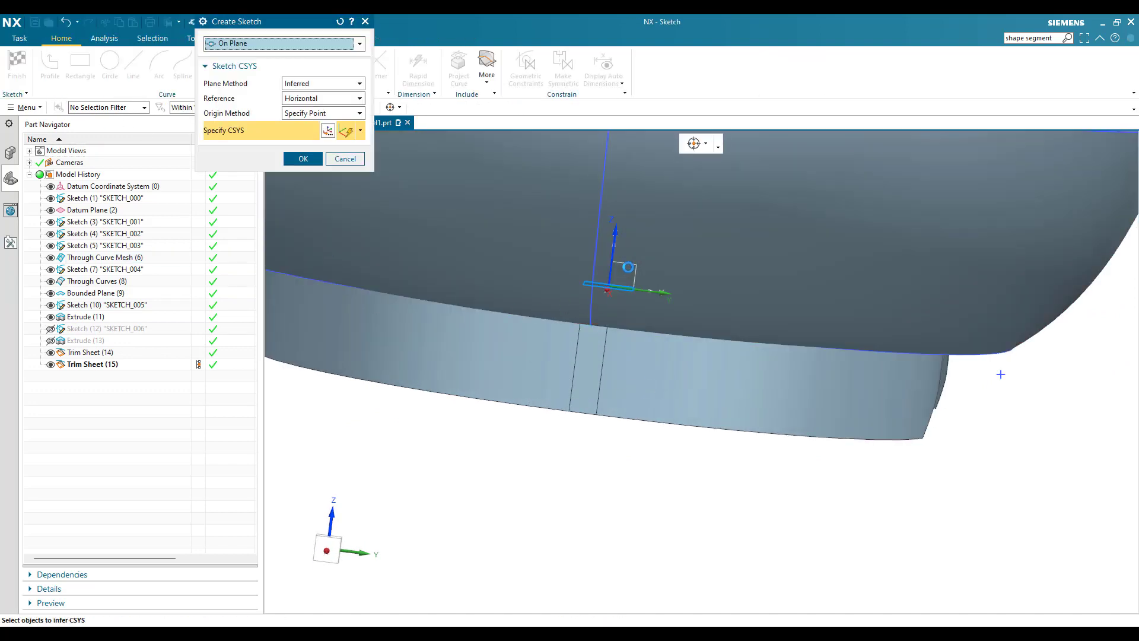
{"action": "left_click", "coordinate": [657, 344]}
{"action": "middle_click", "coordinate": [656, 345]}
{"action": "mouse_move", "coordinate": [654, 389]}
{"action": "middle_mouse_down"}
{"action": "mouse_move", "coordinate": [674, 364]}
{"action": "mouse_move", "coordinate": [673, 340]}
{"action": "middle_mouse_up"}
{"action": "left_click", "coordinate": [630, 259]}
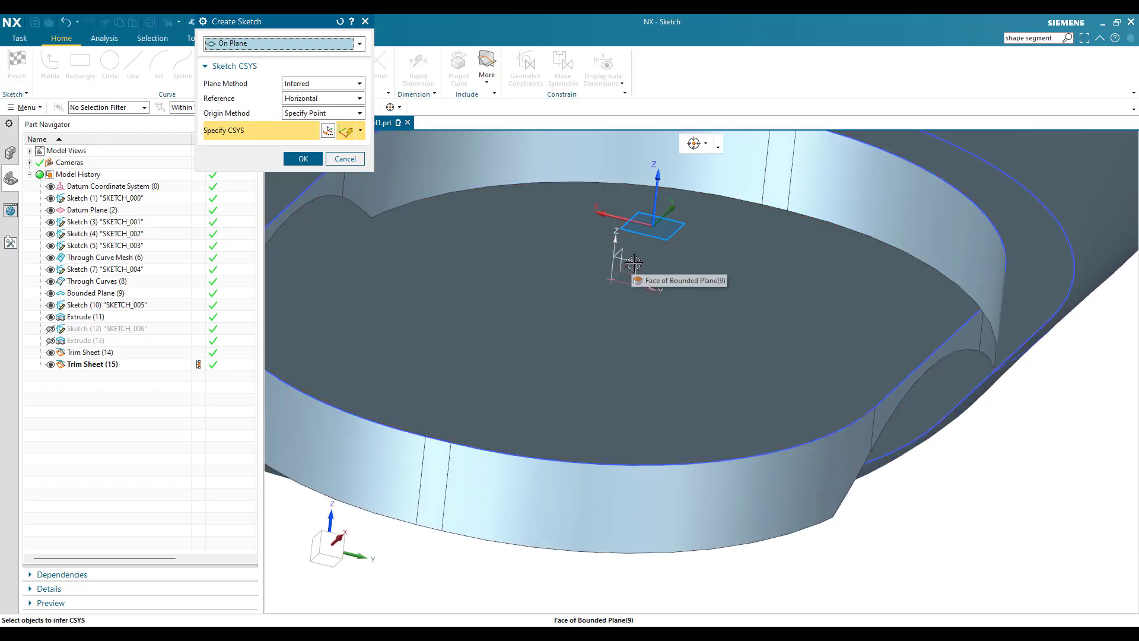
{"action": "middle_click", "coordinate": [585, 350]}
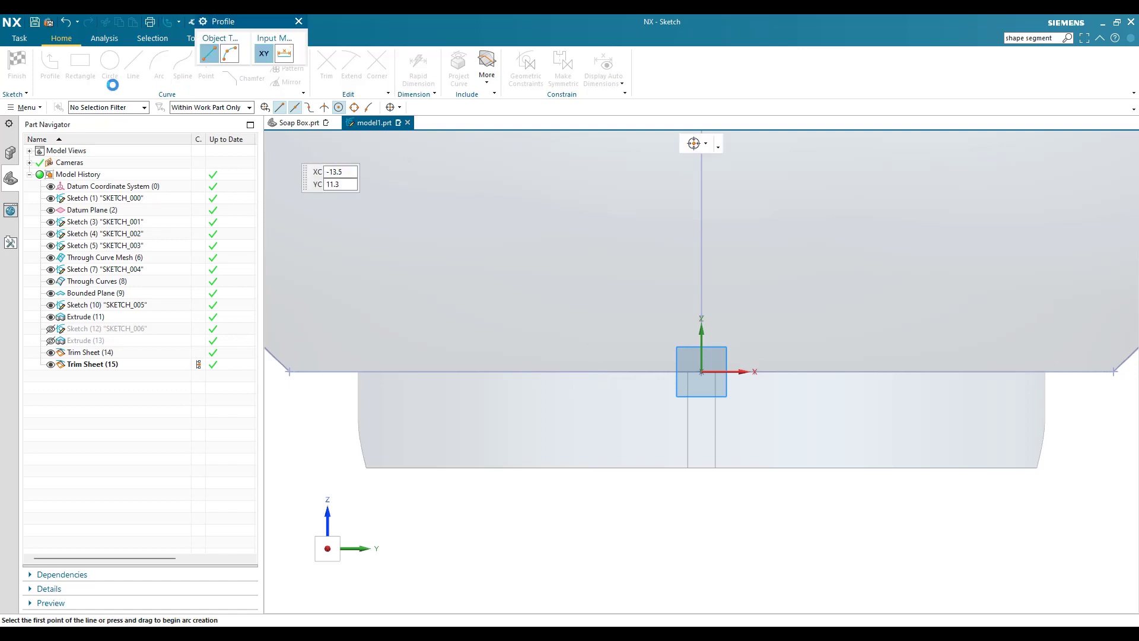
Sketch an upward arc of about 13.3 mm radius by center and endpoints, centered below the foot and arching across its lower edge
{"action": "left_click", "coordinate": [159, 62]}
{"action": "scroll", "coordinate": [573, 196], "scroll_direction": "up", "scroll_amount": 4}
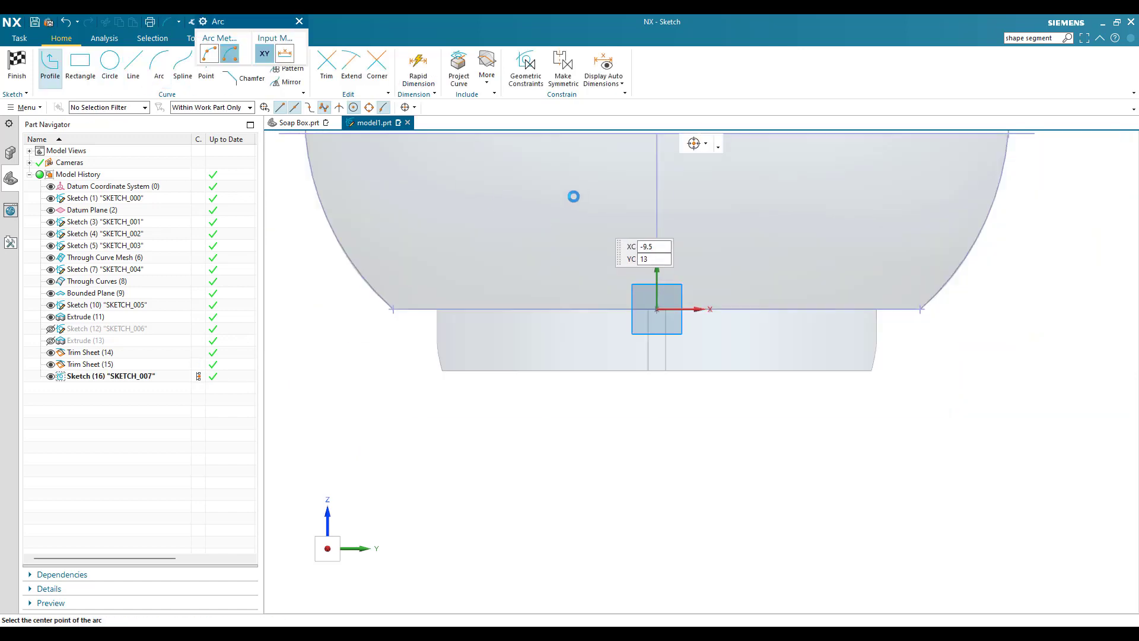
{"action": "left_click", "coordinate": [640, 398]}
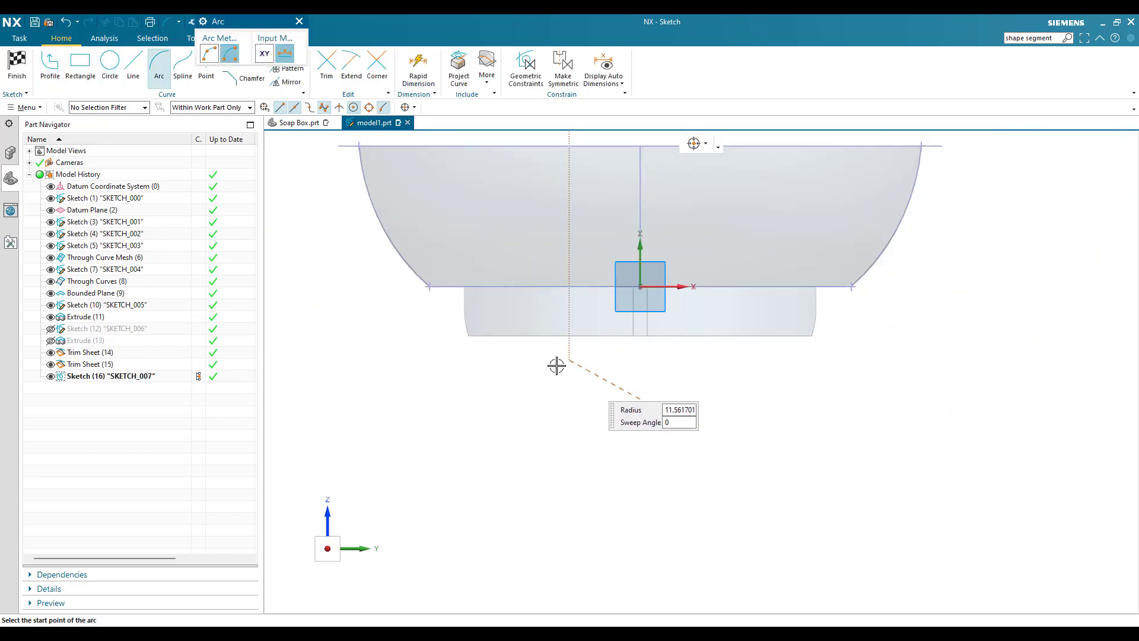
{"action": "left_click", "coordinate": [552, 369]}
{"action": "left_click", "coordinate": [731, 378]}
{"action": "key", "text": "Escape"}
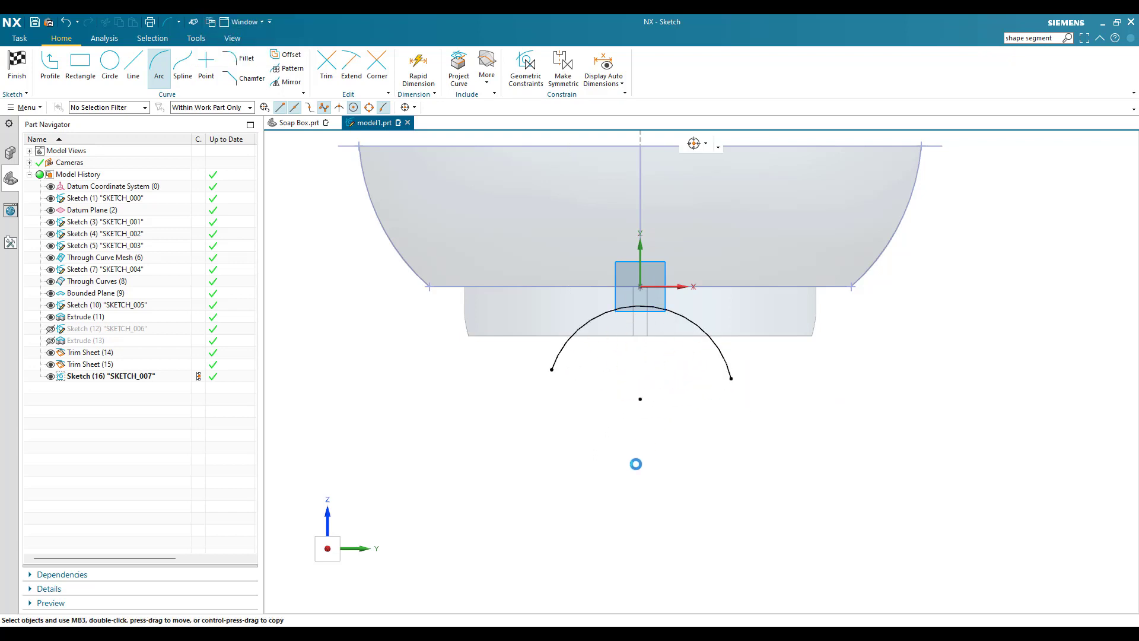
Dimension the arc's radius and set it to 14 mm
{"action": "key", "text": "d"}
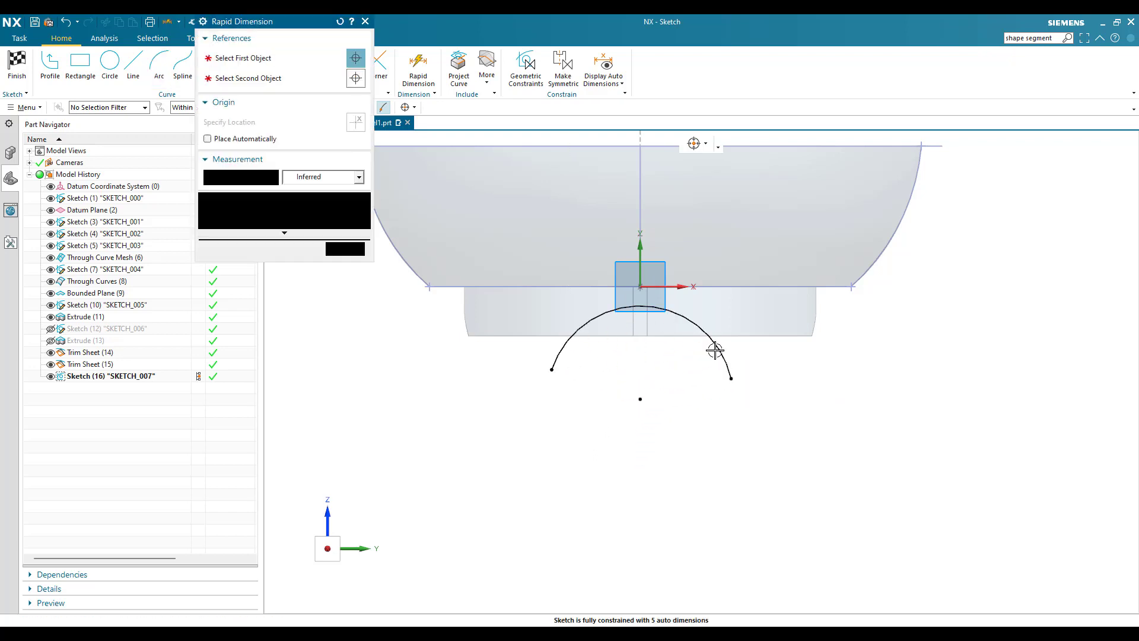
{"action": "left_click", "coordinate": [865, 349]}
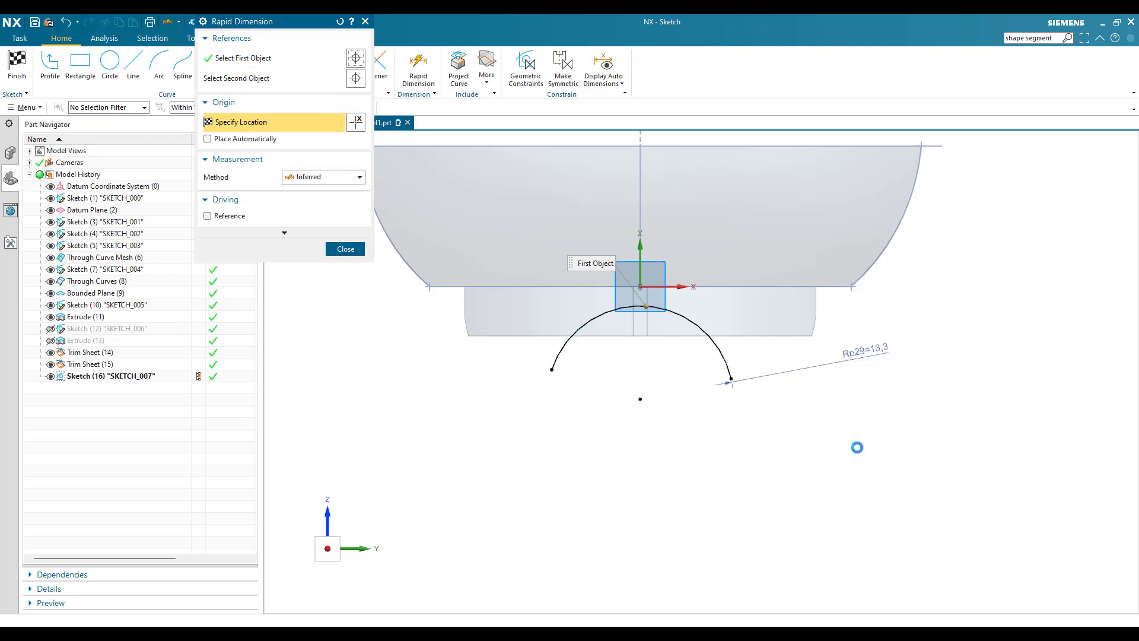
{"action": "type", "text": "14"}
{"action": "key", "text": "Return"}
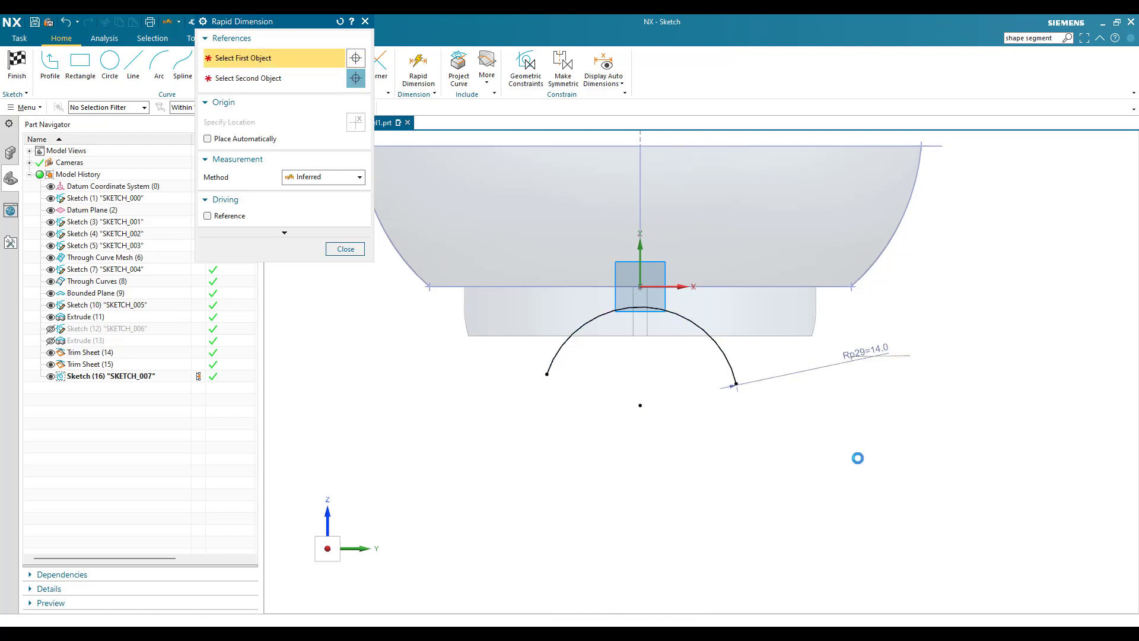
{"action": "key", "text": "Escape"}
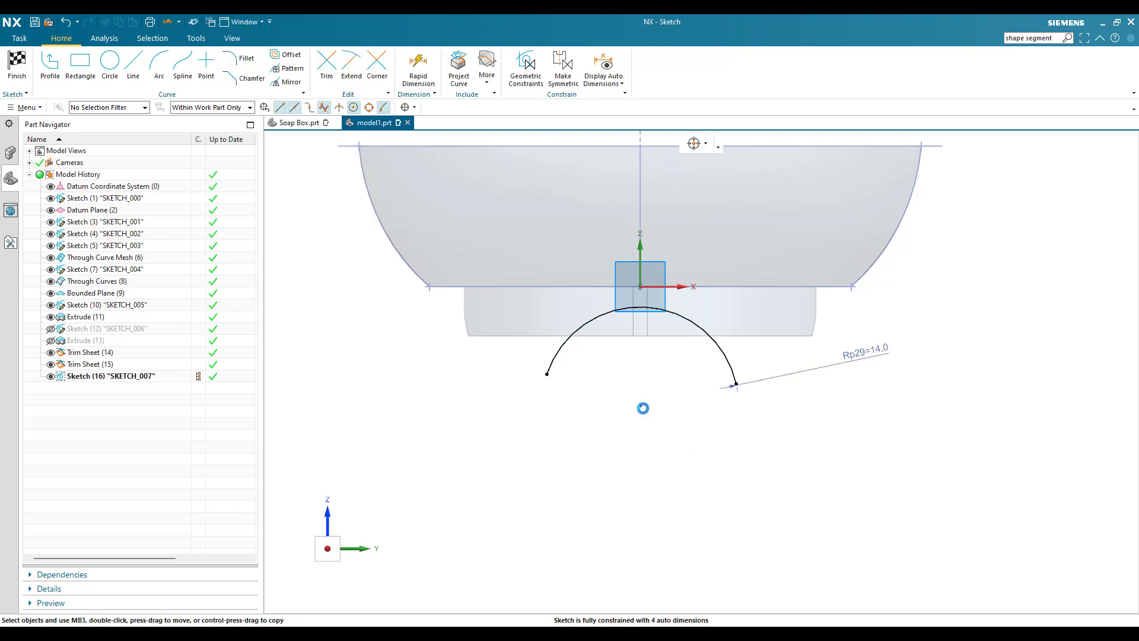
Dimension the vertical distance from the arc's center to the horizontal axis and set it to 15 mm
{"action": "key", "text": "d"}
{"action": "left_click", "coordinate": [640, 407]}
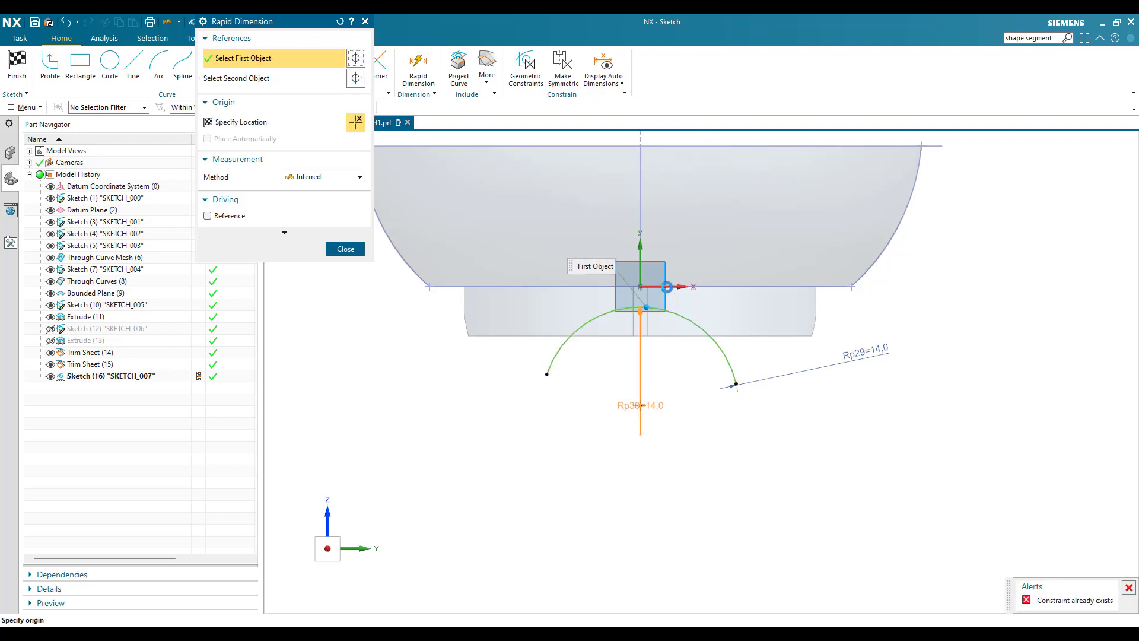
{"action": "left_click", "coordinate": [671, 286]}
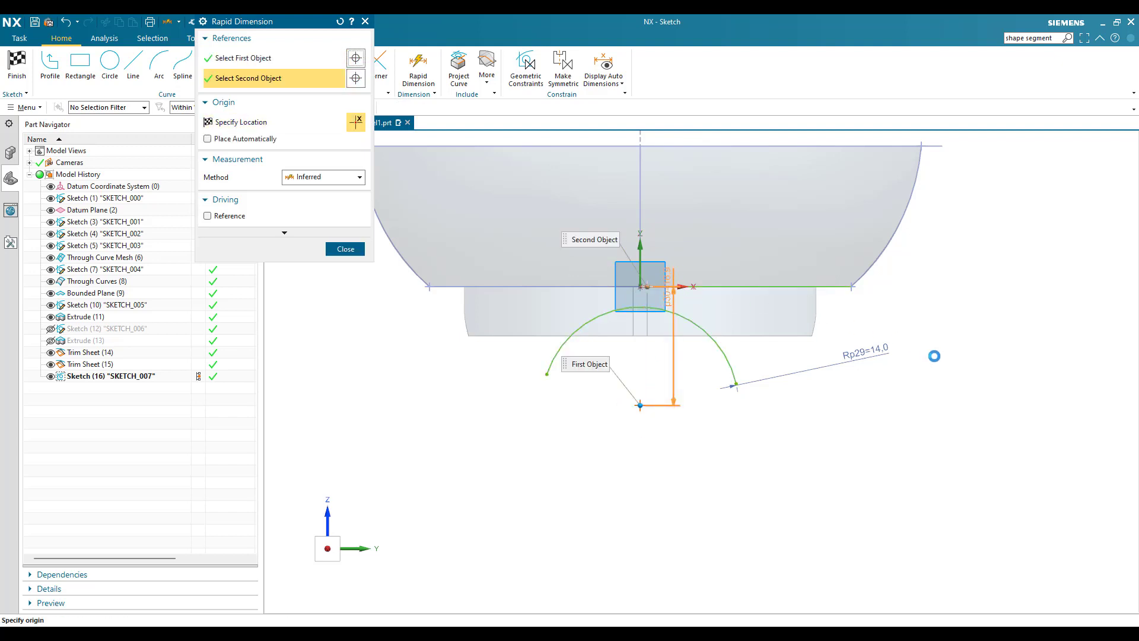
{"action": "left_click", "coordinate": [933, 356]}
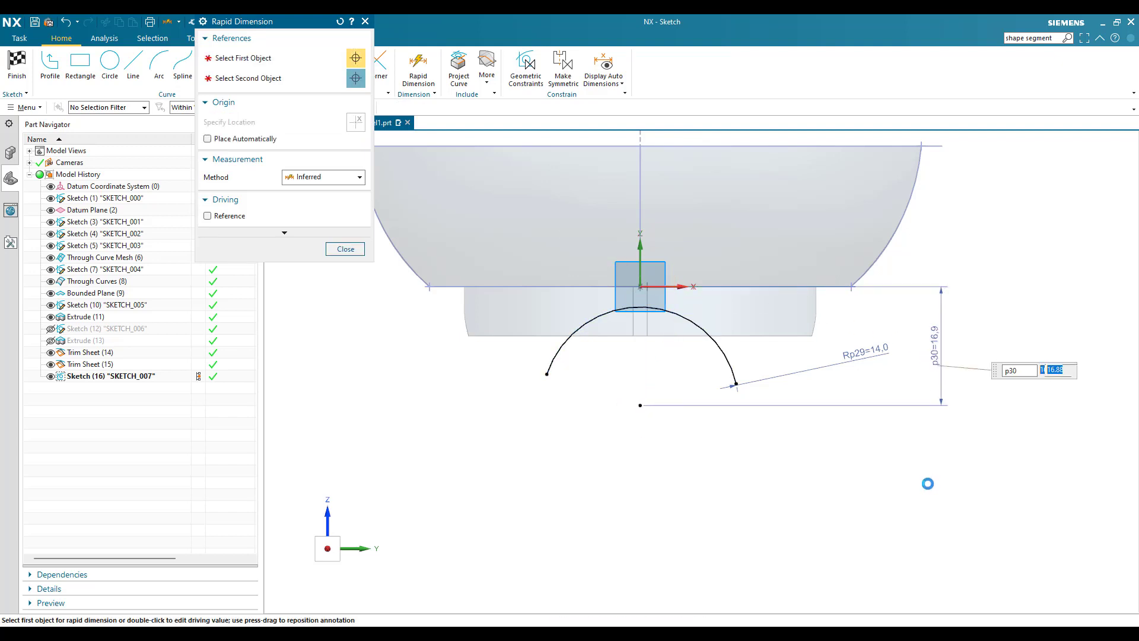
{"action": "type", "text": "15"}
{"action": "key", "text": "Return"}
{"action": "key", "text": "Escape"}
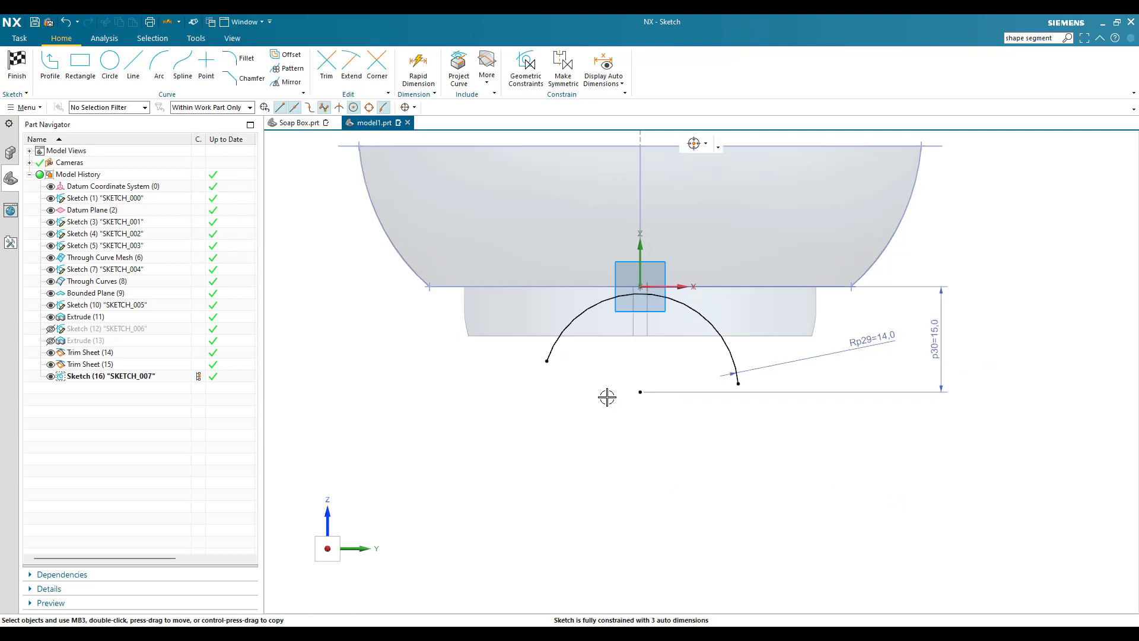
Constrain the arc's center onto the vertical axis with Point on Curve, lower its negative-Y endpoint slightly and finish the sketch
{"action": "key", "text": "c"}
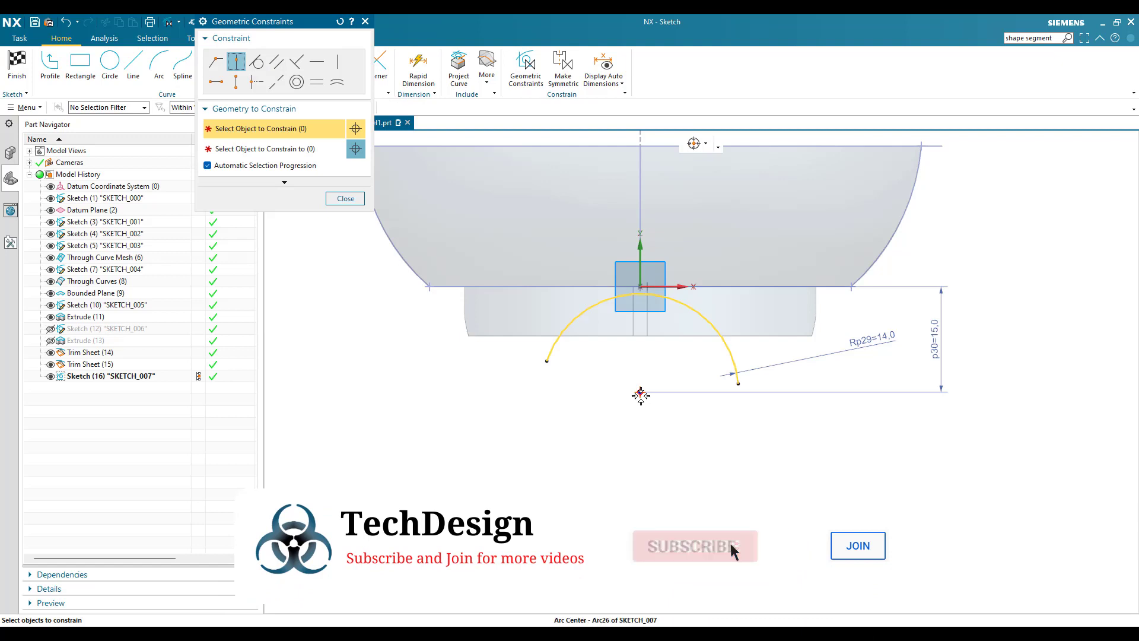
{"action": "left_click", "coordinate": [641, 396]}
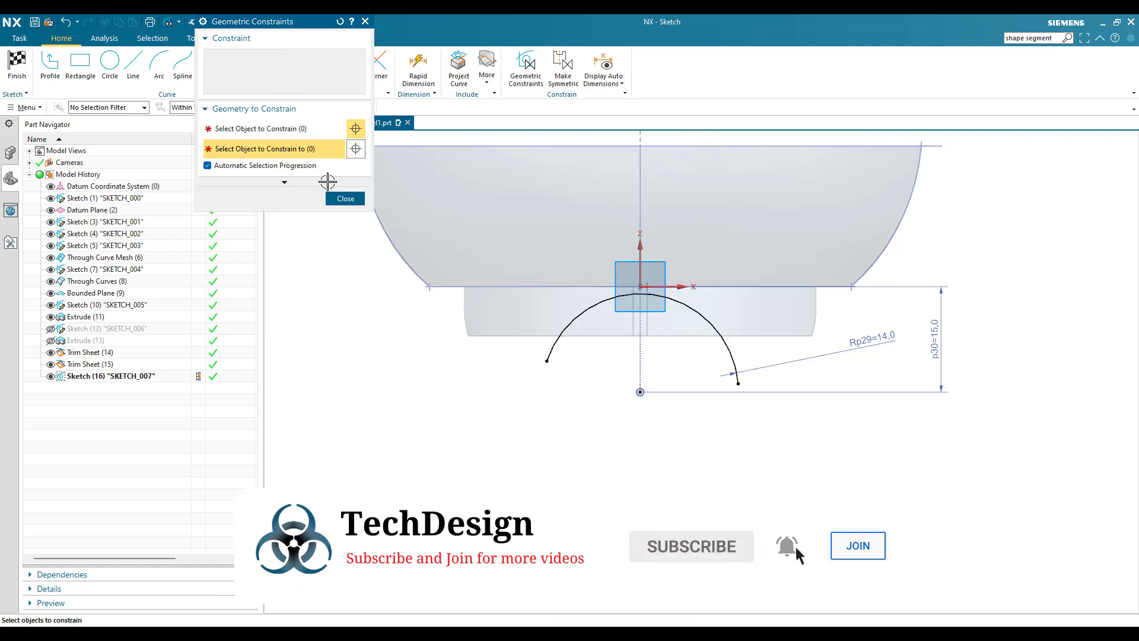
{"action": "left_click", "coordinate": [342, 199]}
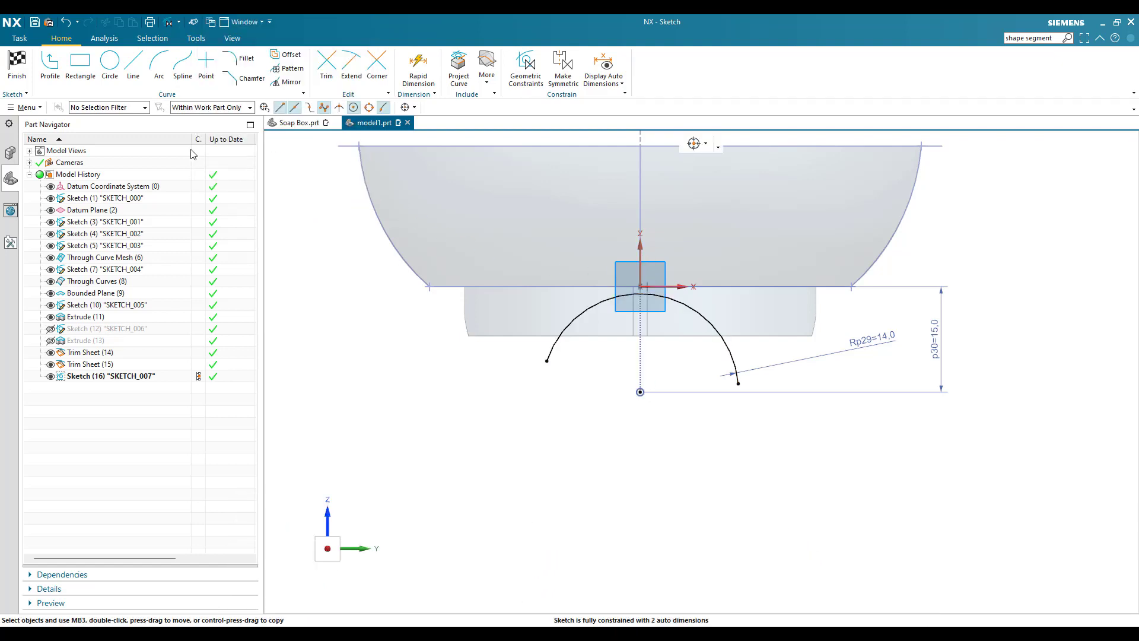
{"action": "left_click_drag", "start_coordinate": [544, 363], "coordinate": [539, 379]}
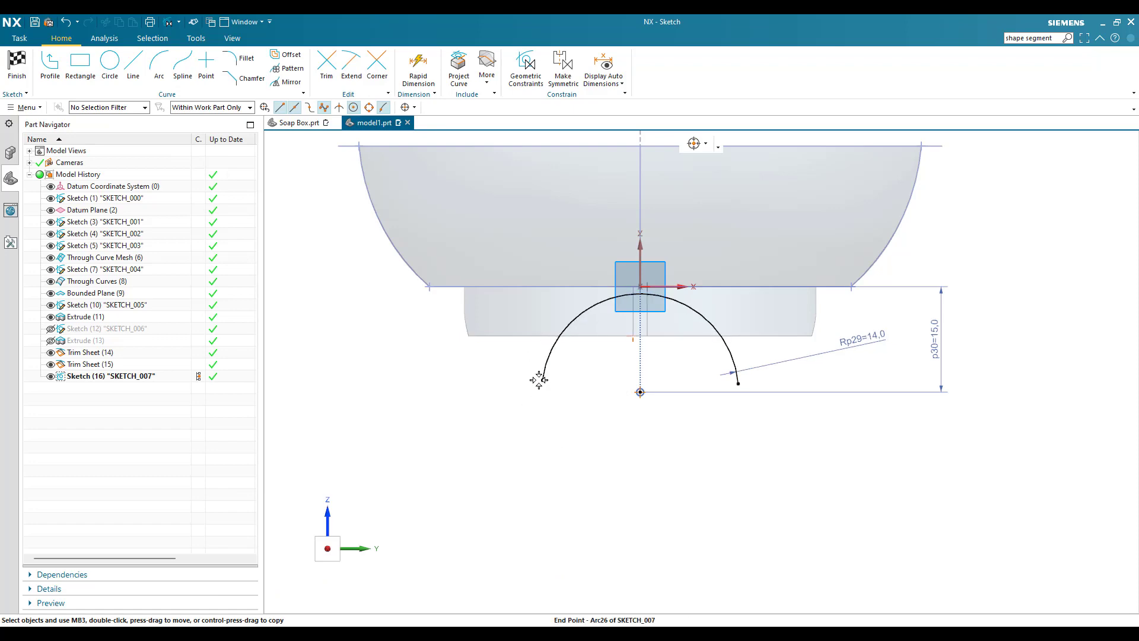
{"action": "left_click", "coordinate": [17, 66]}
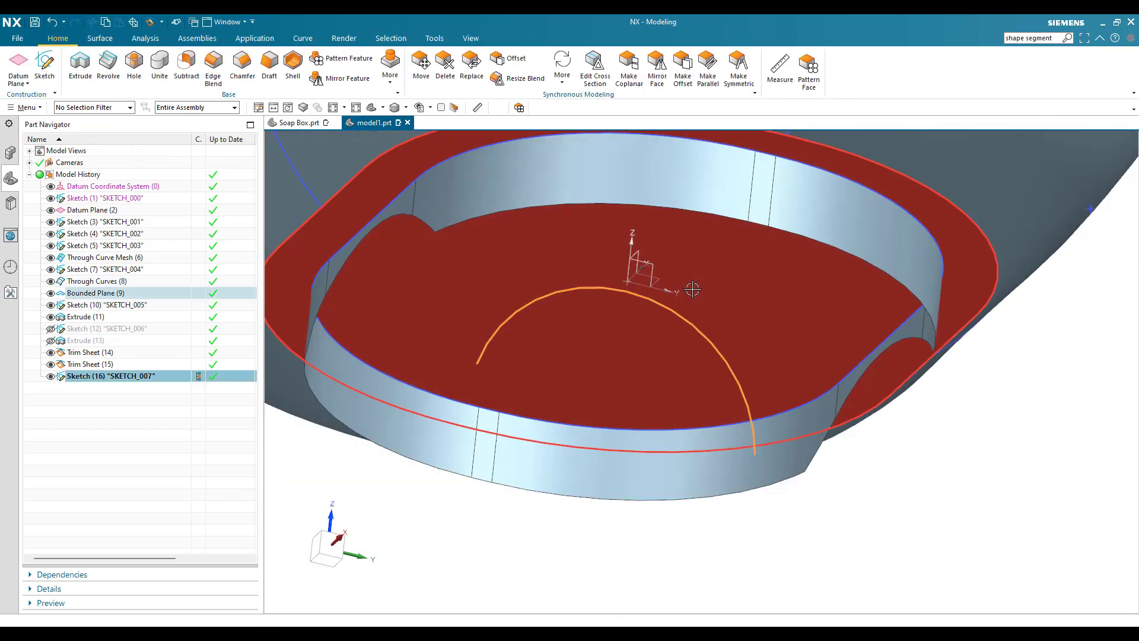
Extrude the 14 mm arc as a sheet through the foot's length with Symmetric Value limits, a 75 mm distance and Boolean None
{"action": "middle_click_drag", "start_coordinate": [692, 290], "coordinate": [634, 310]}
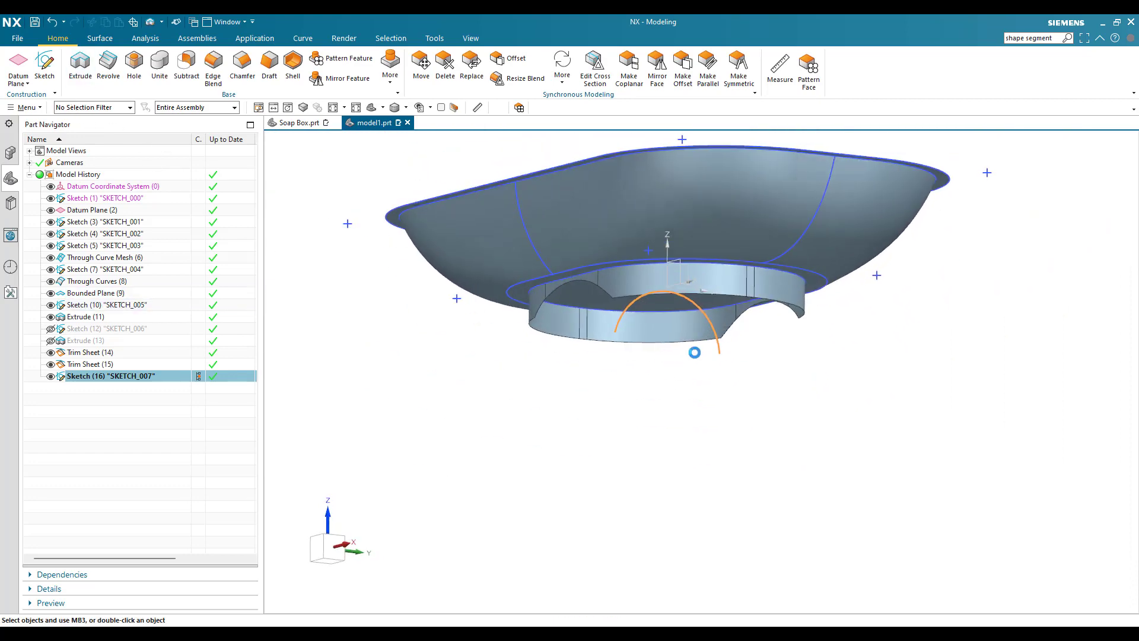
{"action": "key", "text": "x"}
{"action": "scroll", "coordinate": [669, 297], "scroll_direction": "up", "scroll_amount": 5}
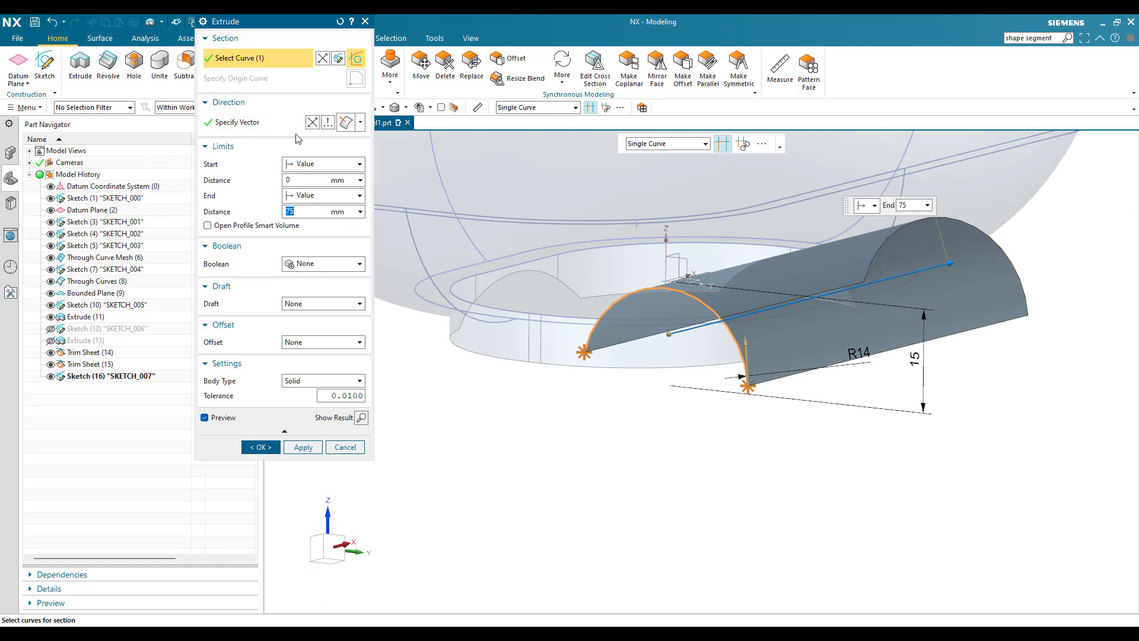
{"action": "left_click", "coordinate": [318, 168]}
{"action": "left_click", "coordinate": [314, 187]}
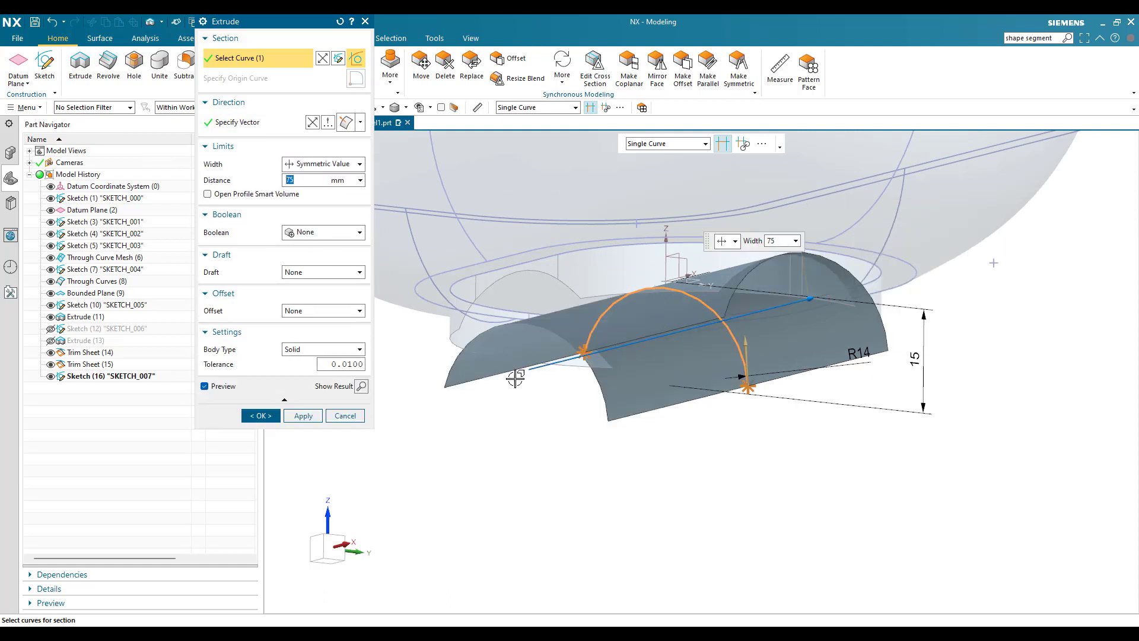
{"action": "left_click", "coordinate": [260, 415]}
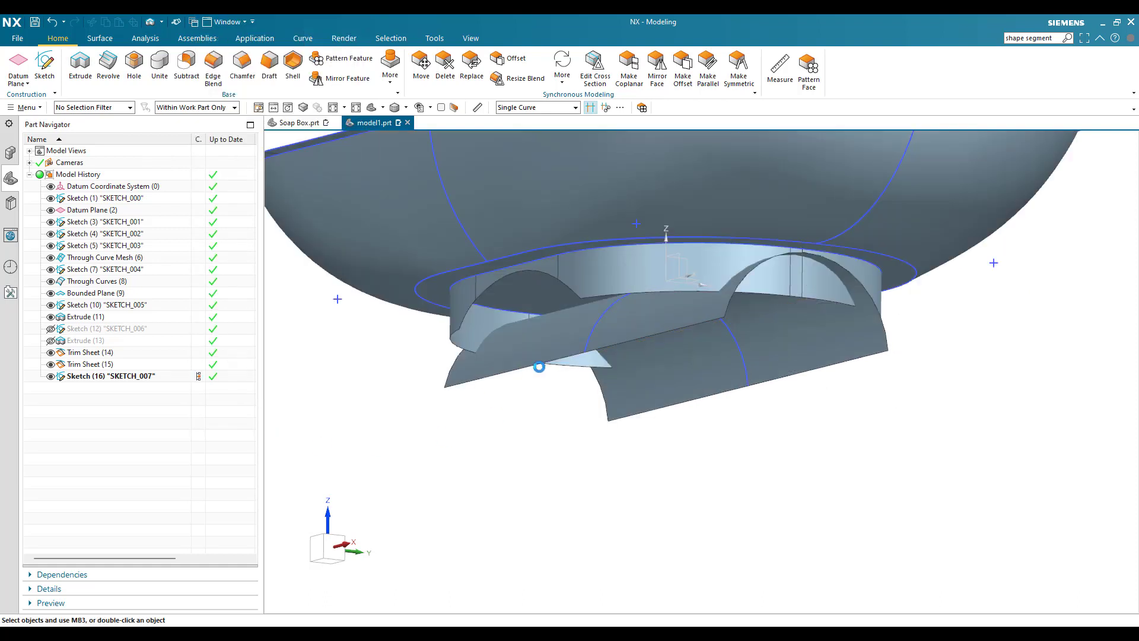
Trim the foot wall with the 14 mm-radius arched sheet as boundary, projected Normal to Face, keeping the region outside the arch
{"action": "left_click", "coordinate": [100, 39]}
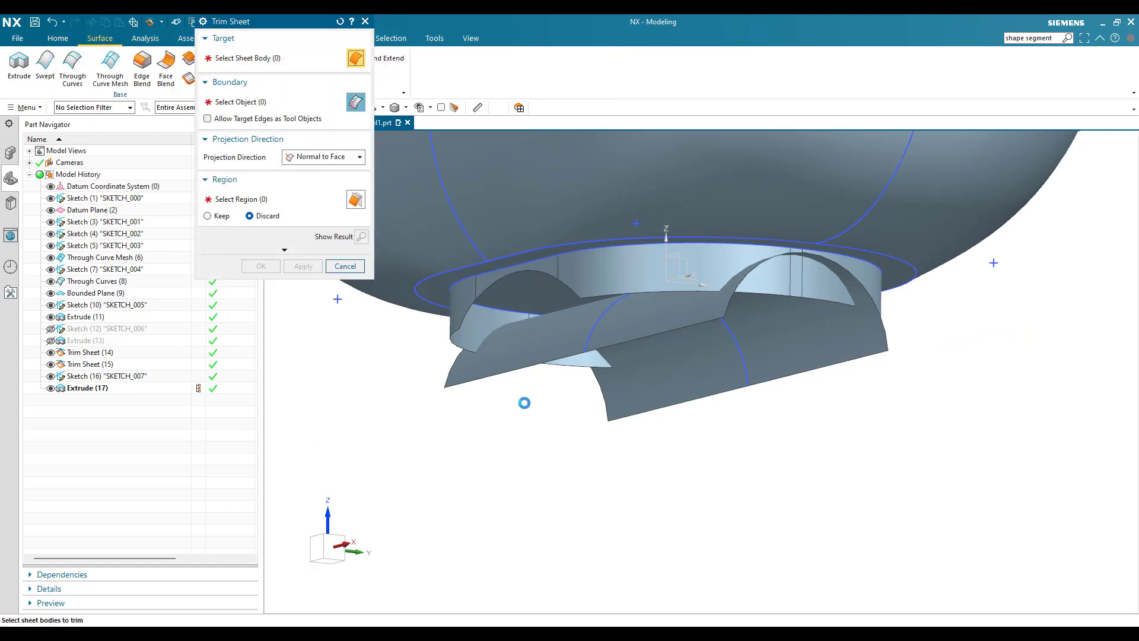
{"action": "left_click", "coordinate": [608, 277]}
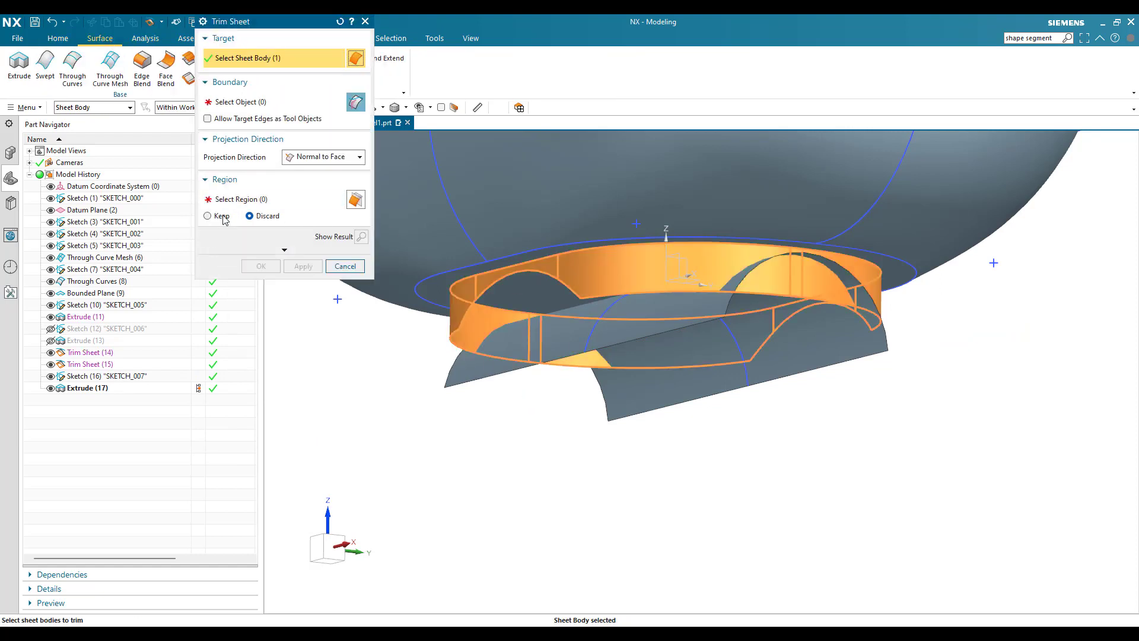
{"action": "left_click", "coordinate": [239, 103]}
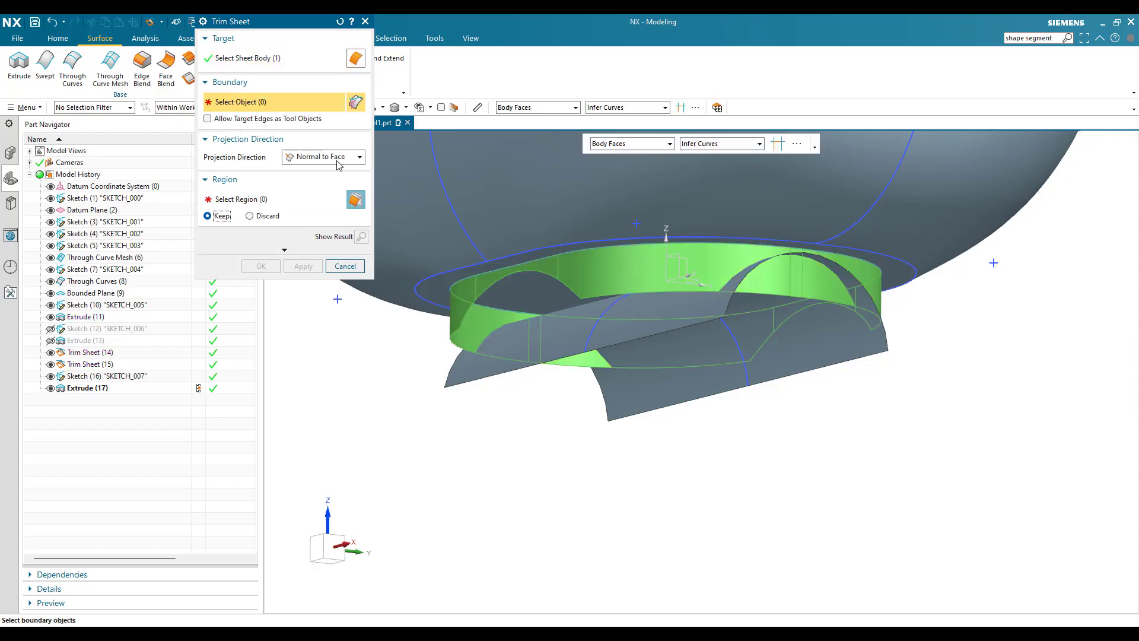
{"action": "left_click", "coordinate": [564, 325]}
{"action": "left_click", "coordinate": [271, 268]}
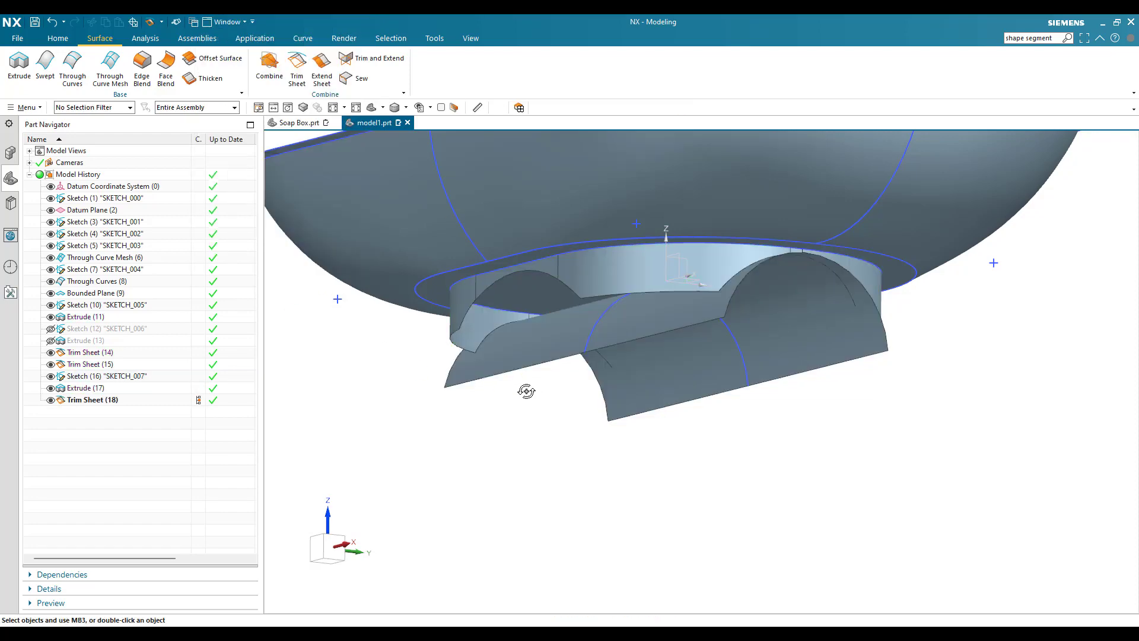
{"action": "middle_click_drag", "start_coordinate": [526, 389], "coordinate": [611, 276]}
{"action": "scroll", "coordinate": [611, 276], "scroll_direction": "down", "scroll_amount": 4}
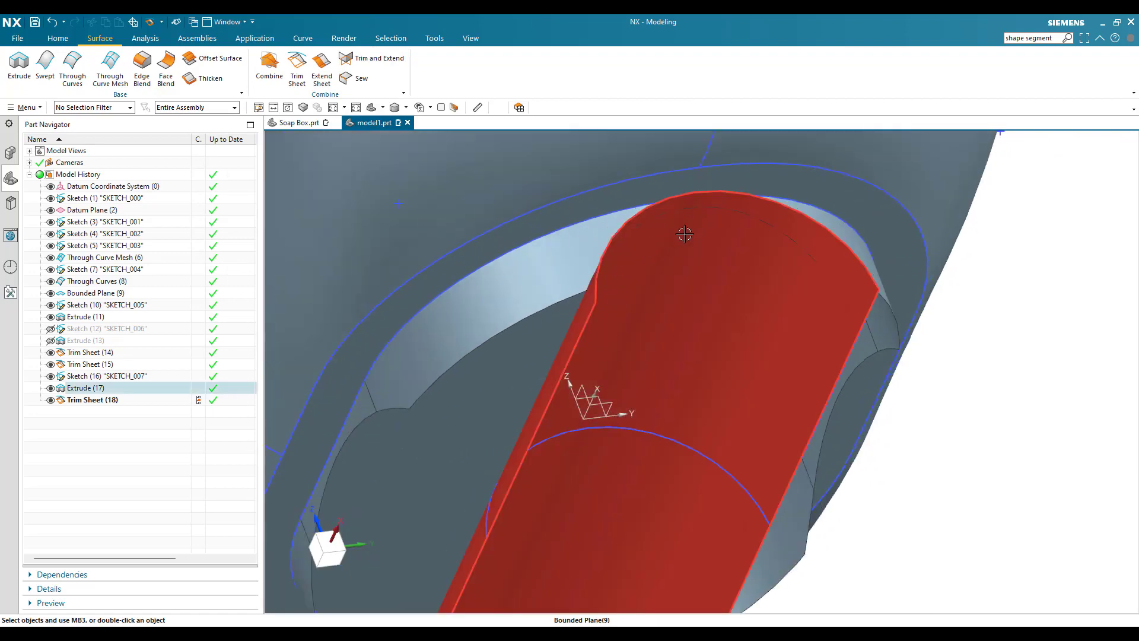
{"action": "scroll", "coordinate": [598, 261], "scroll_direction": "up", "scroll_amount": 4}
{"action": "scroll", "coordinate": [593, 423], "scroll_direction": "down", "scroll_amount": 3}
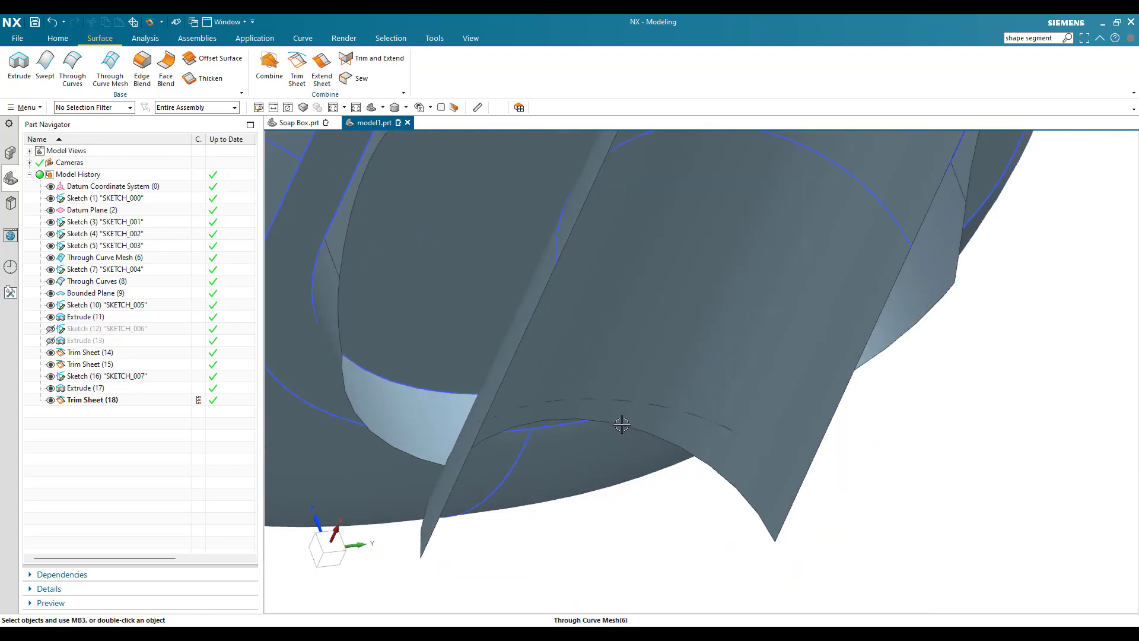
{"action": "scroll", "coordinate": [593, 423], "scroll_direction": "up", "scroll_amount": 3}
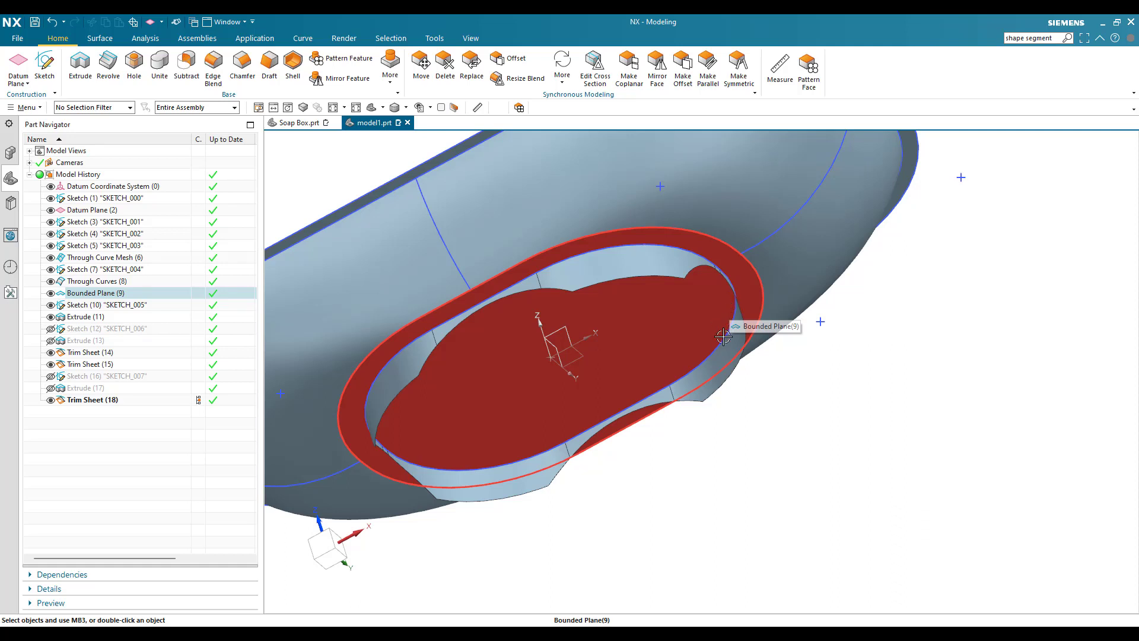
Start a sketch on the inner side of the dish's flat bottom face
{"action": "scroll", "coordinate": [709, 332], "scroll_direction": "down", "scroll_amount": 1}
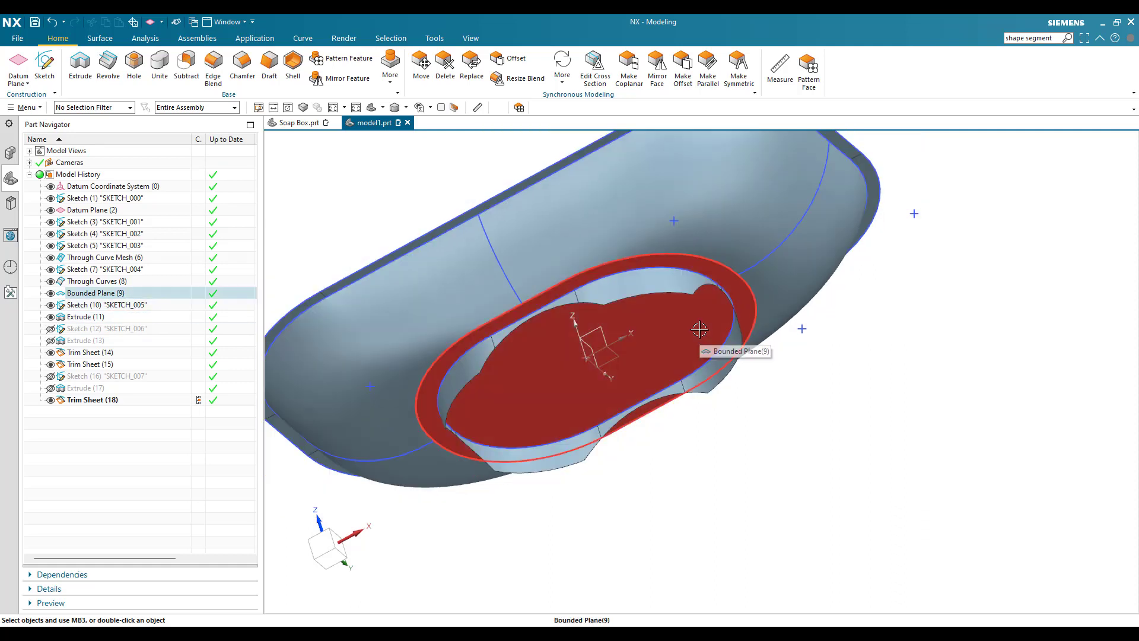
{"action": "middle_click_drag", "start_coordinate": [700, 329], "coordinate": [710, 403]}
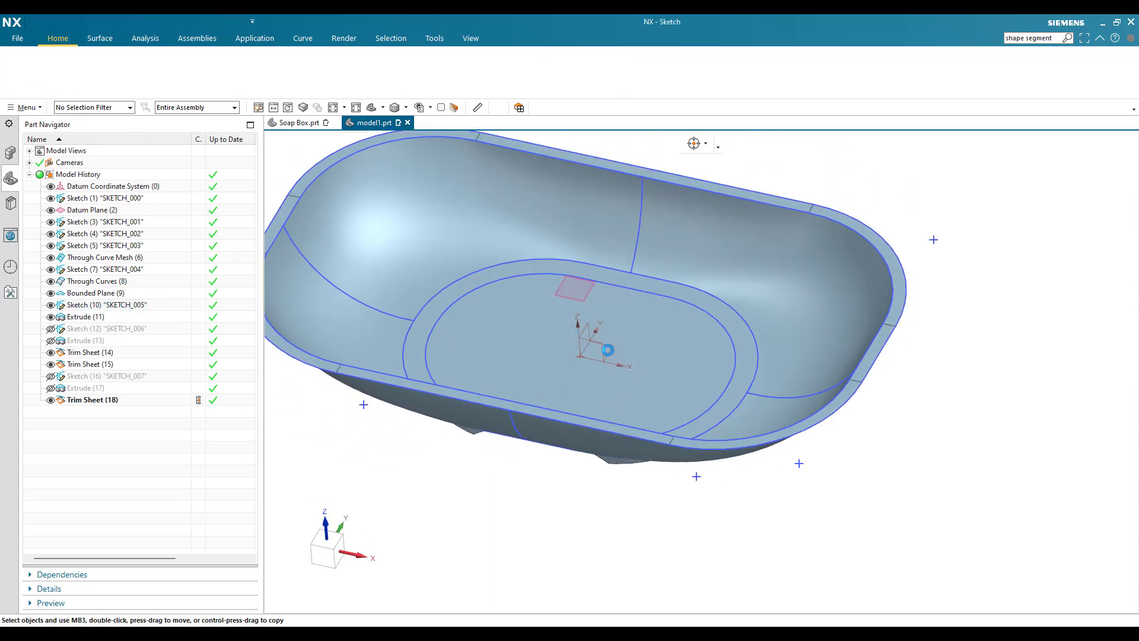
{"action": "left_click", "coordinate": [593, 377]}
{"action": "middle_click", "coordinate": [593, 378]}
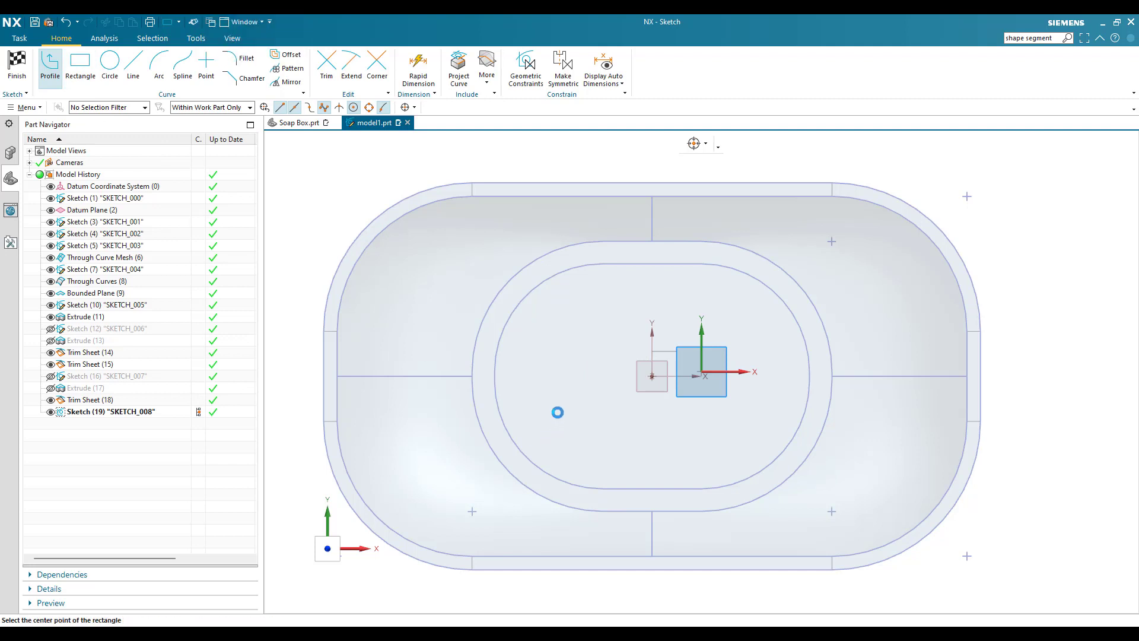
Sketch a narrow two-point rectangle about 5.5 mm wide, its long sides along Y, on the negative-X half of the bottom
{"action": "scroll", "coordinate": [557, 412], "scroll_direction": "up", "scroll_amount": 3}
{"action": "left_click", "coordinate": [521, 207]}
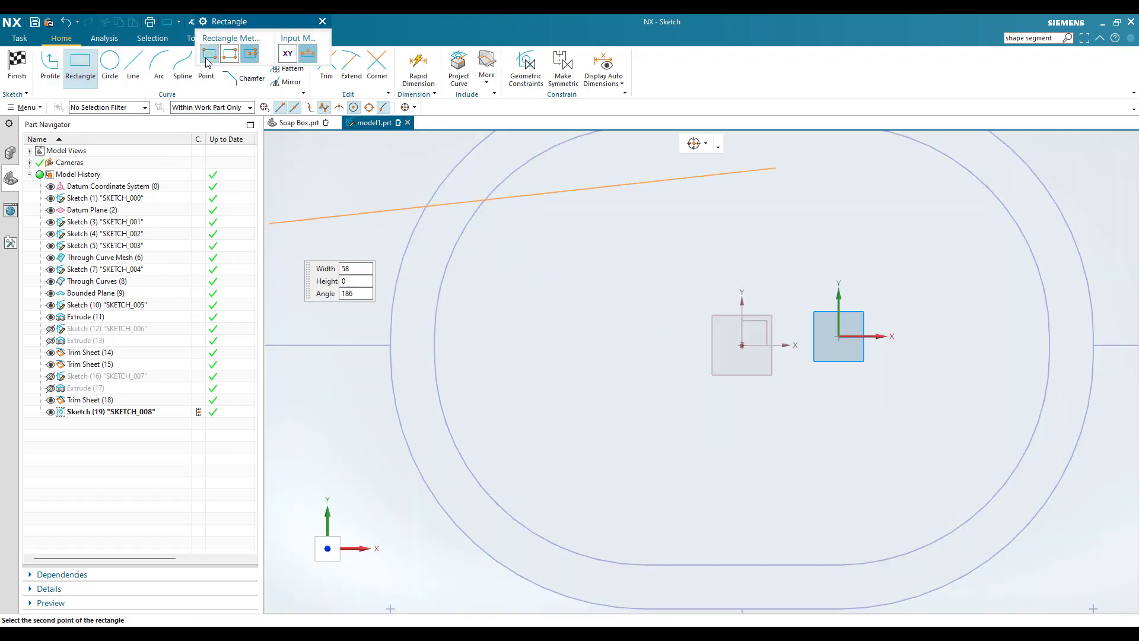
{"action": "left_click", "coordinate": [208, 57]}
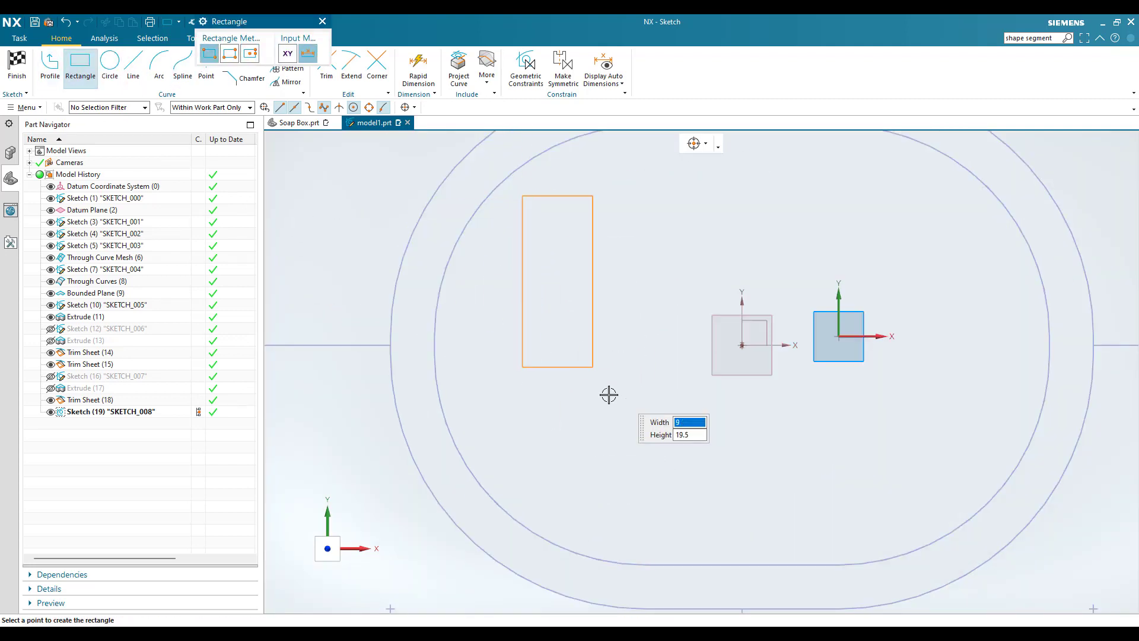
{"action": "left_click", "coordinate": [572, 500]}
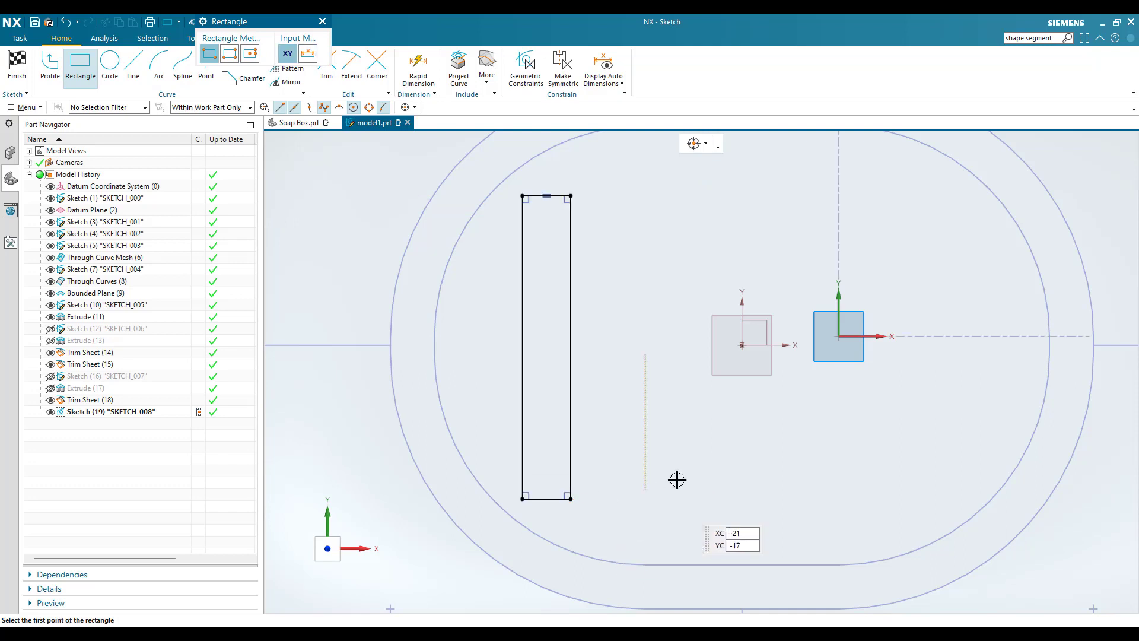
{"action": "key", "text": "Escape"}
Dimension the rectangle's short side and set its width to 2 mm
{"action": "key", "text": "d"}
{"action": "scroll", "coordinate": [541, 308], "scroll_direction": "down", "scroll_amount": 3}
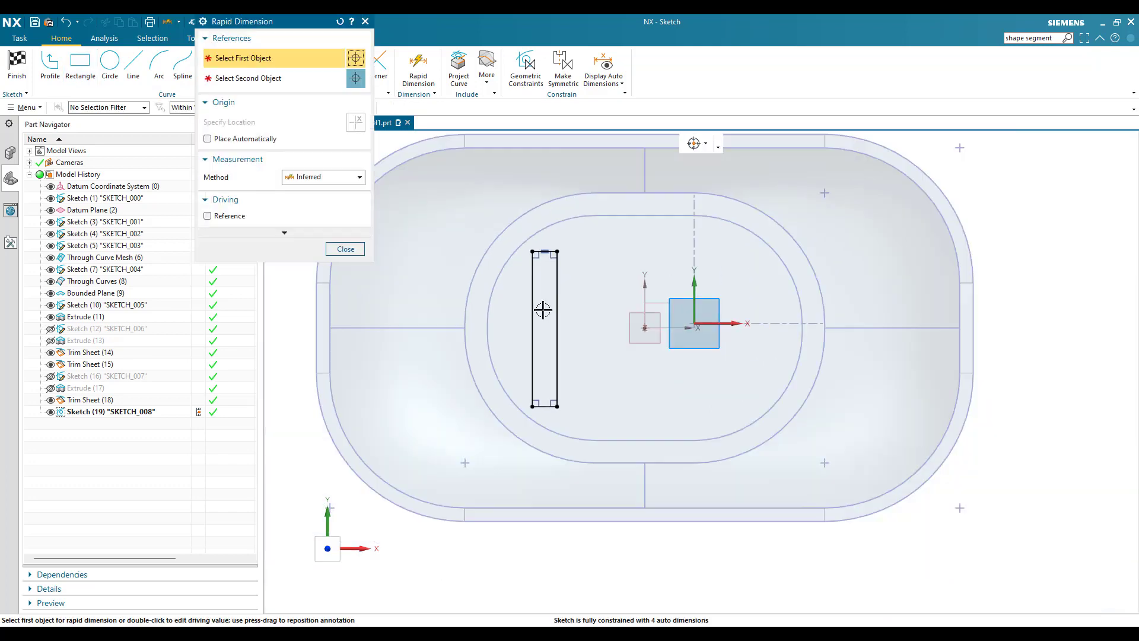
{"action": "scroll", "coordinate": [541, 308], "scroll_direction": "up", "scroll_amount": 5}
{"action": "left_click", "coordinate": [553, 274]}
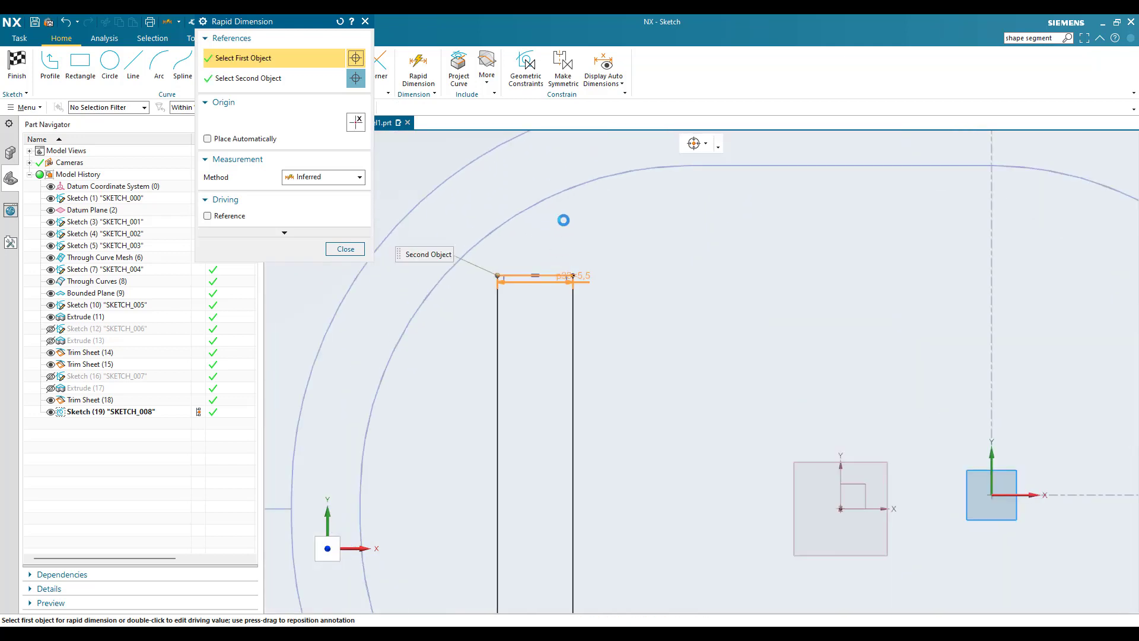
{"action": "left_click", "coordinate": [572, 257]}
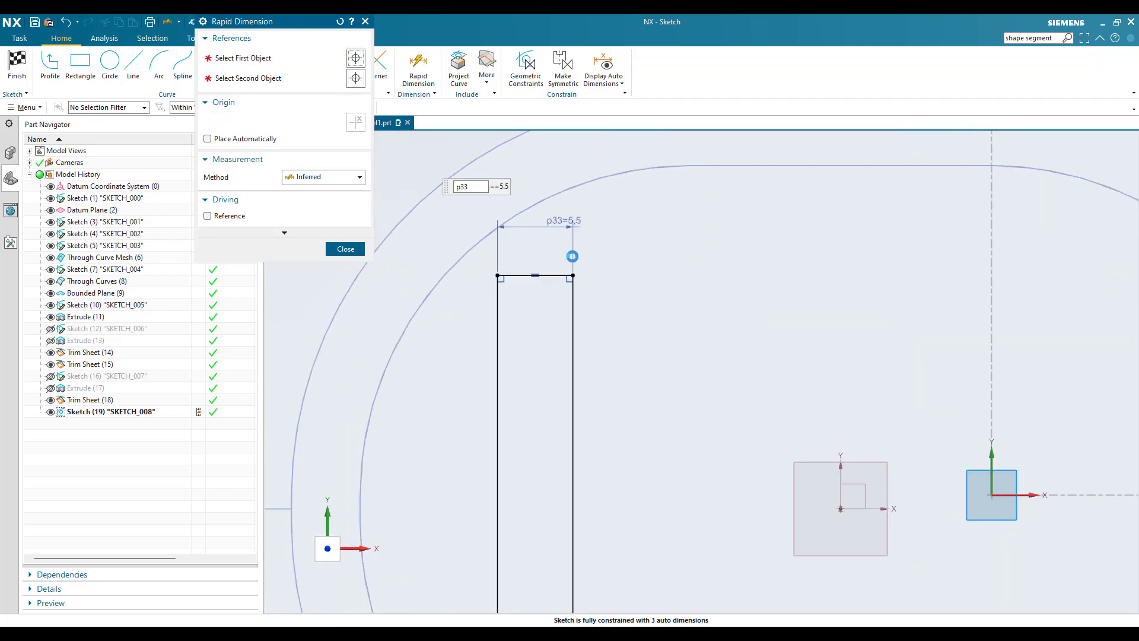
{"action": "type", "text": "2."}
{"action": "key", "text": "Return"}
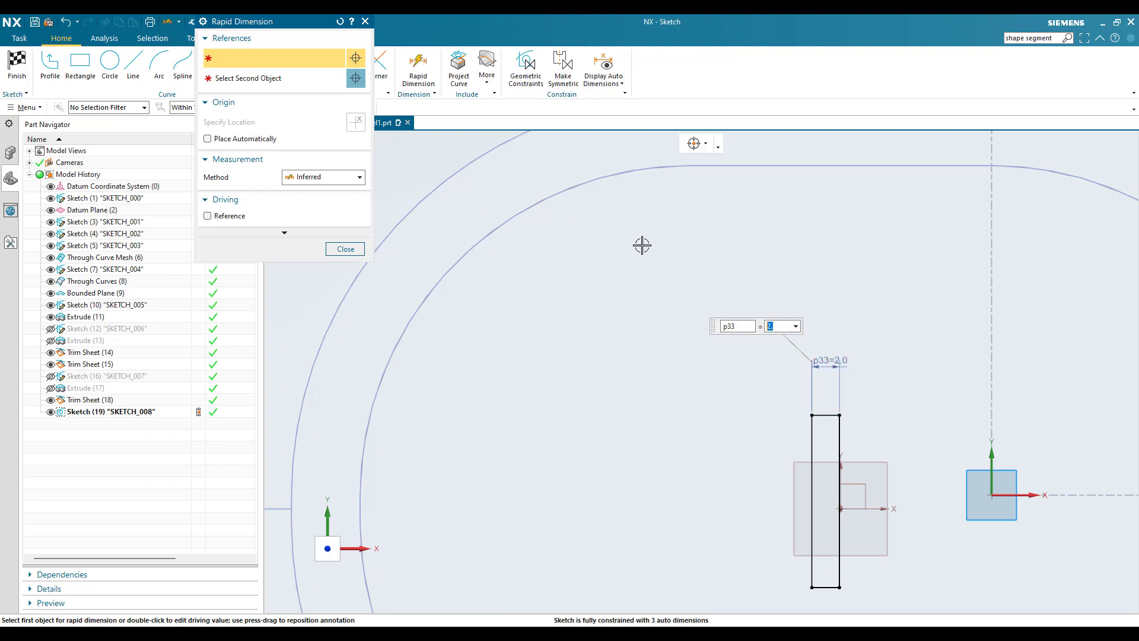
Dimension the rectangle's long side, set it to 40 mm, and move the rectangle toward the negative-X end of the bottom
{"action": "scroll", "coordinate": [784, 273], "scroll_direction": "down", "scroll_amount": 3}
{"action": "scroll", "coordinate": [819, 305], "scroll_direction": "up", "scroll_amount": 5}
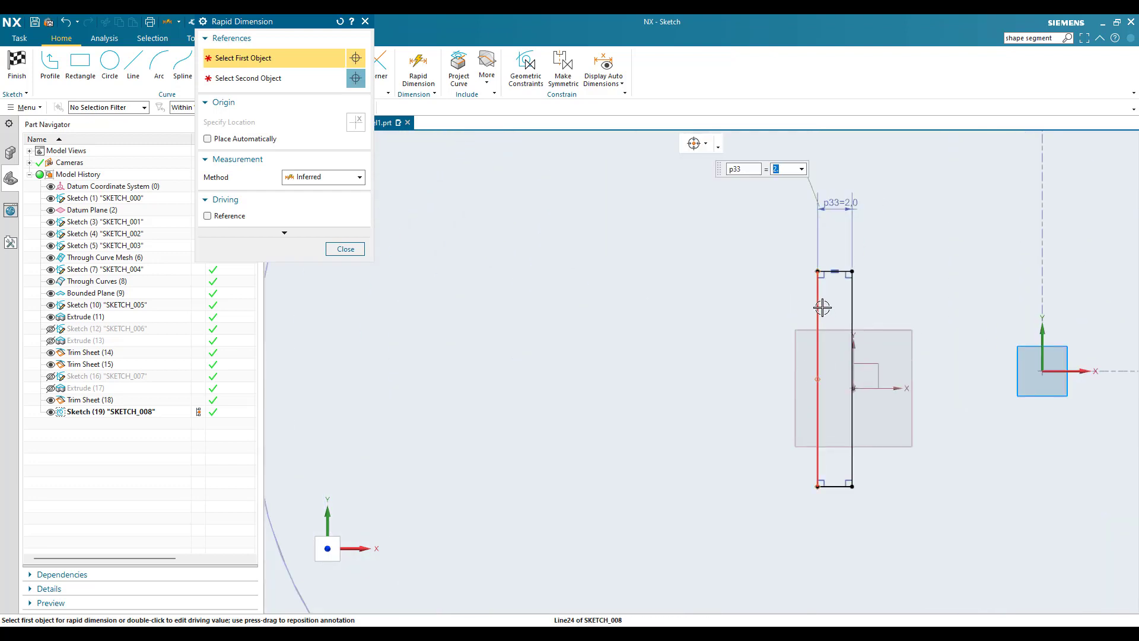
{"action": "left_click", "coordinate": [818, 305]}
{"action": "left_click", "coordinate": [644, 330]}
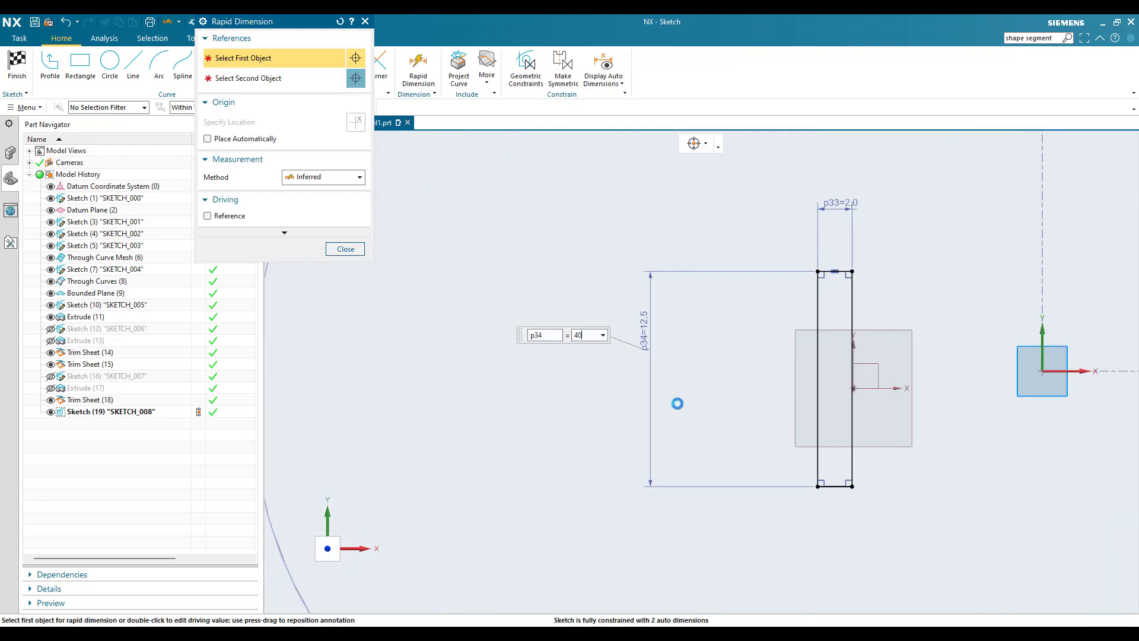
{"action": "key", "text": "Escape"}
{"action": "scroll", "coordinate": [717, 350], "scroll_direction": "down", "scroll_amount": 3}
{"action": "left_click_drag", "start_coordinate": [783, 344], "coordinate": [602, 244]}
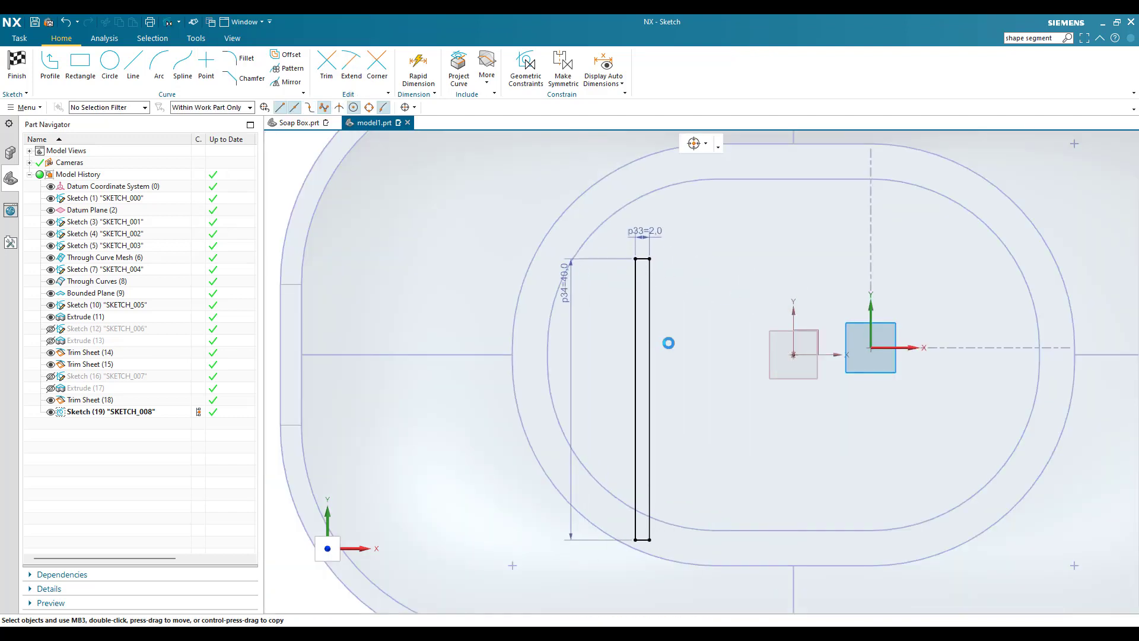
Align the midpoint of the rectangle's inner long side horizontally with the origin
{"action": "key", "text": "c"}
{"action": "left_click", "coordinate": [216, 82]}
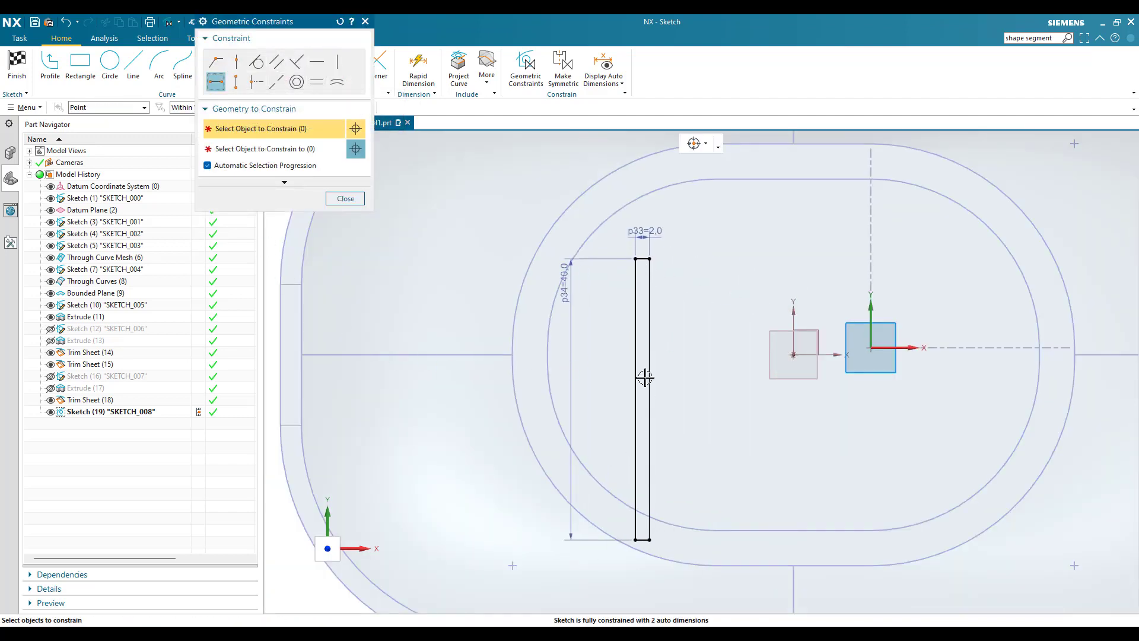
{"action": "left_click", "coordinate": [650, 394]}
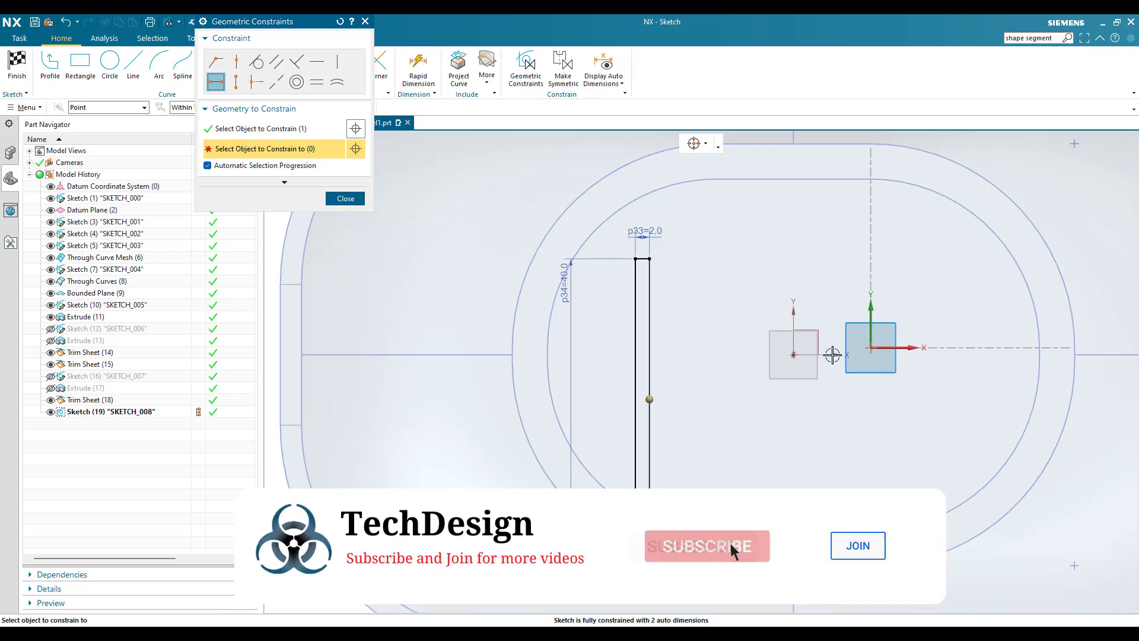
{"action": "left_click", "coordinate": [794, 355]}
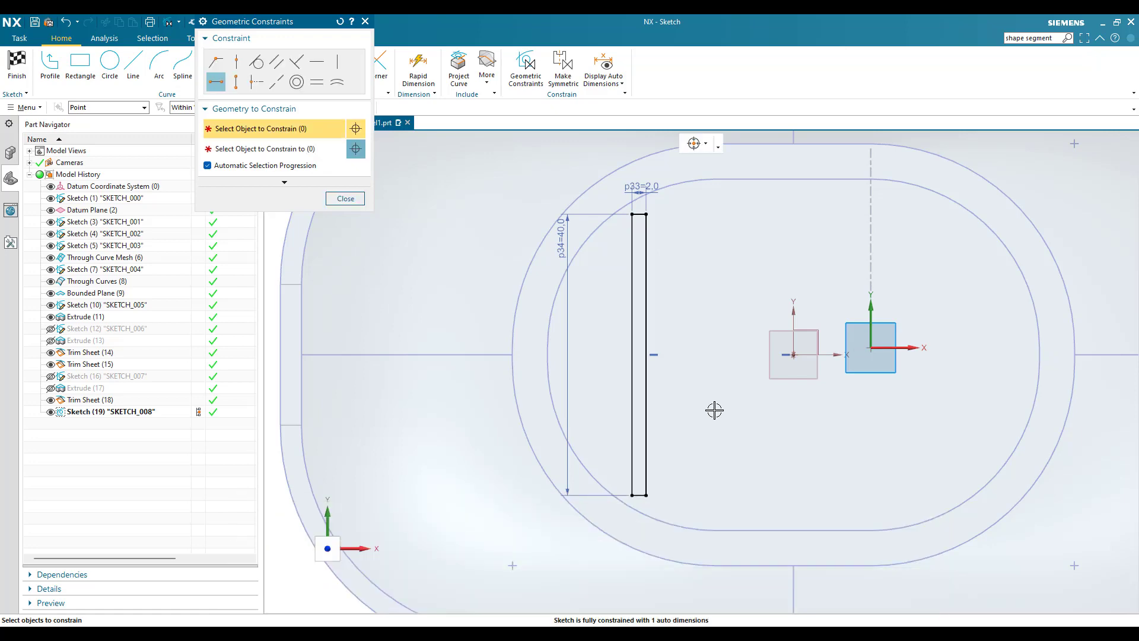
{"action": "key", "text": "Escape"}
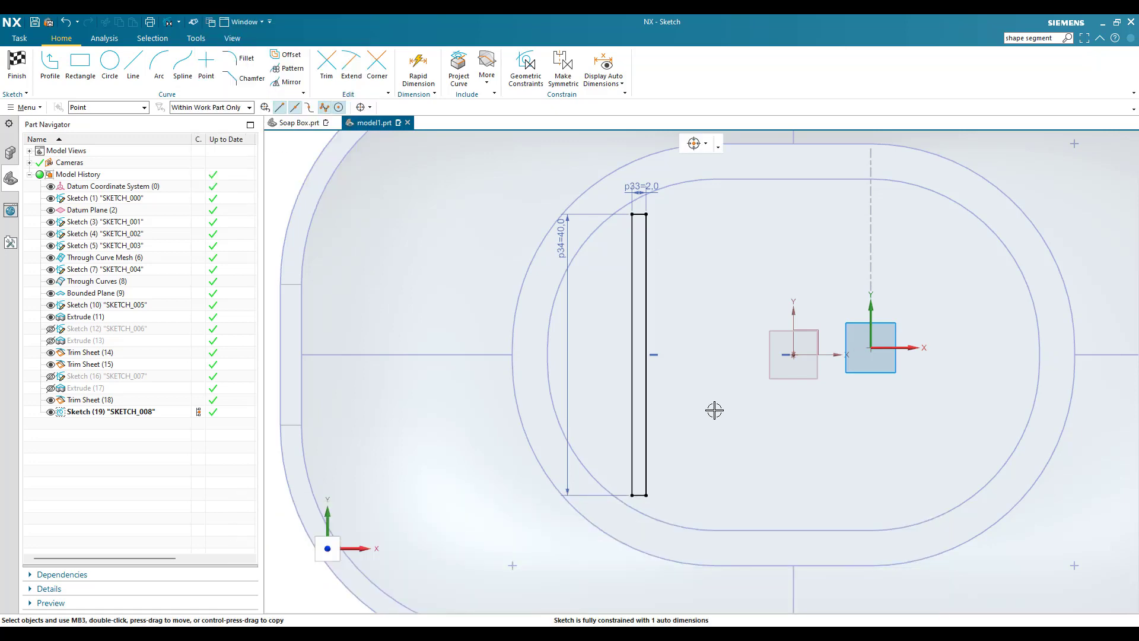
Dimension the horizontal distance from the Y axis to the rectangle's inner long side and set it to 20 mm
{"action": "scroll", "coordinate": [686, 391], "scroll_direction": "down", "scroll_amount": 1}
{"action": "scroll", "coordinate": [686, 389], "scroll_direction": "up", "scroll_amount": 1}
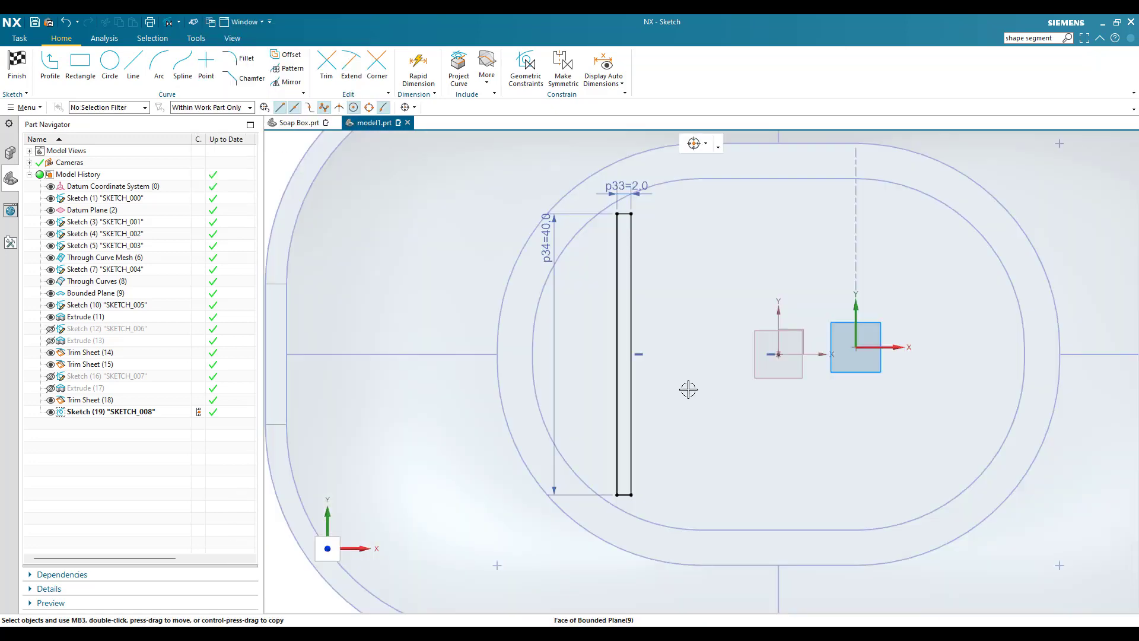
{"action": "key", "text": "d"}
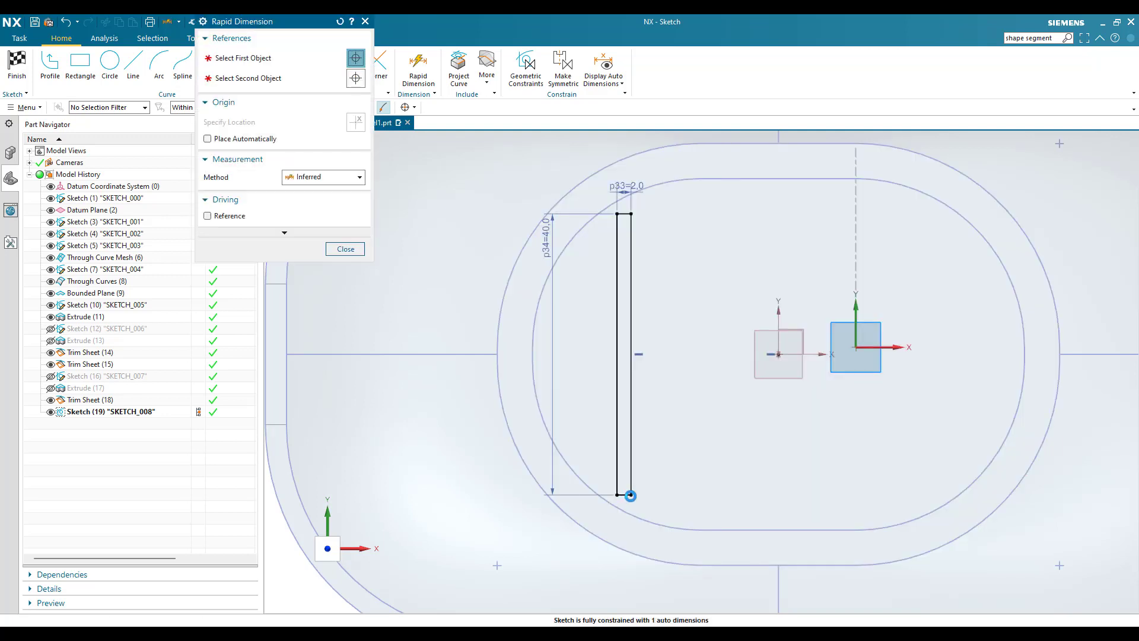
{"action": "left_click", "coordinate": [780, 338]}
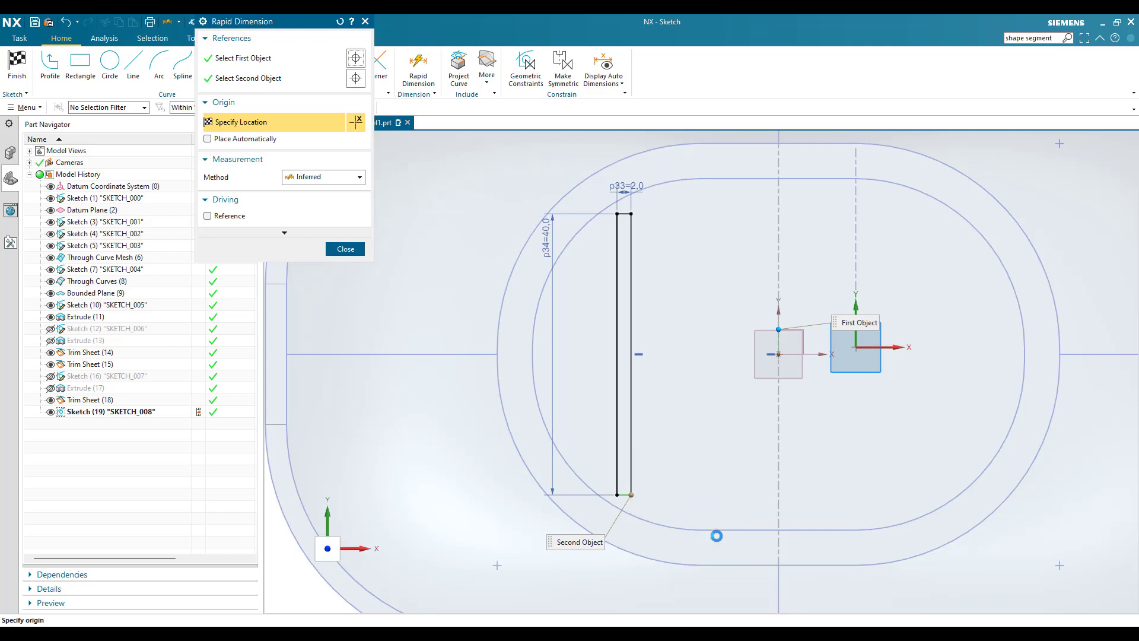
{"action": "left_click", "coordinate": [719, 550]}
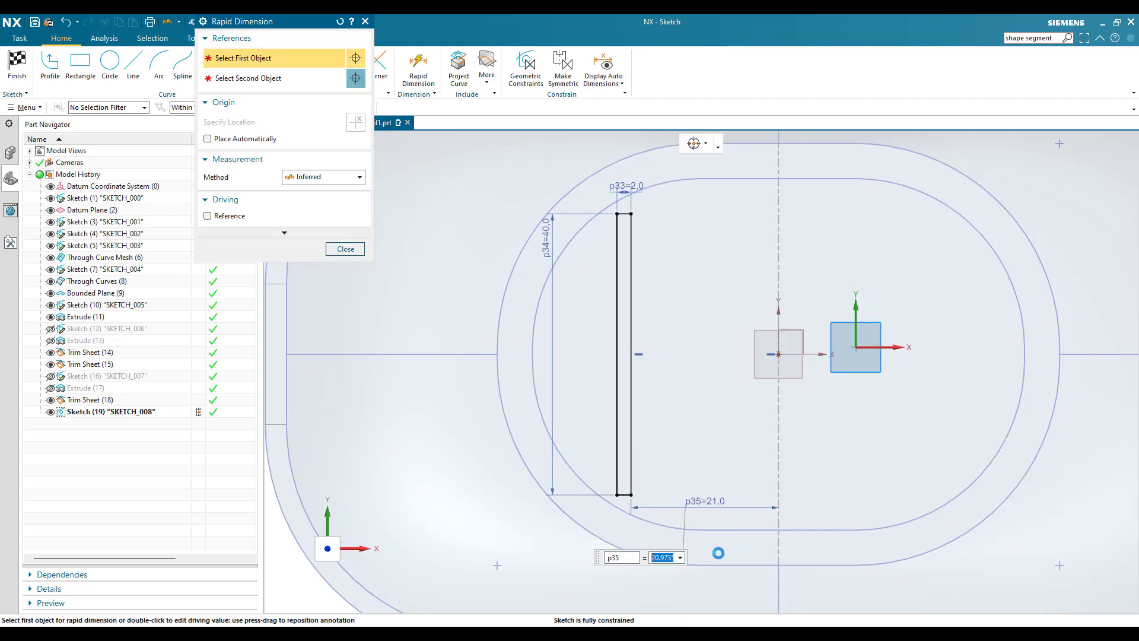
{"action": "key", "text": "Return"}
{"action": "key", "text": "Escape"}
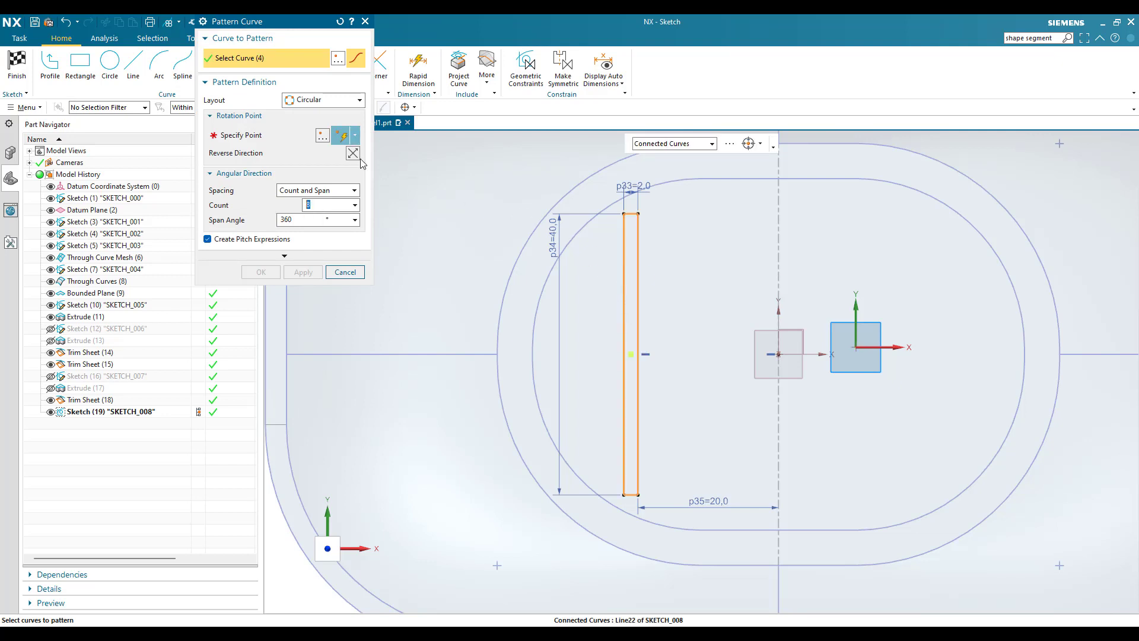
Pattern the rectangle linearly along the horizontal axis with Count and Span spacing, count 5 and span distance 42 mm, and finish the sketch
{"action": "left_click", "coordinate": [307, 101]}
{"action": "left_click", "coordinate": [306, 114]}
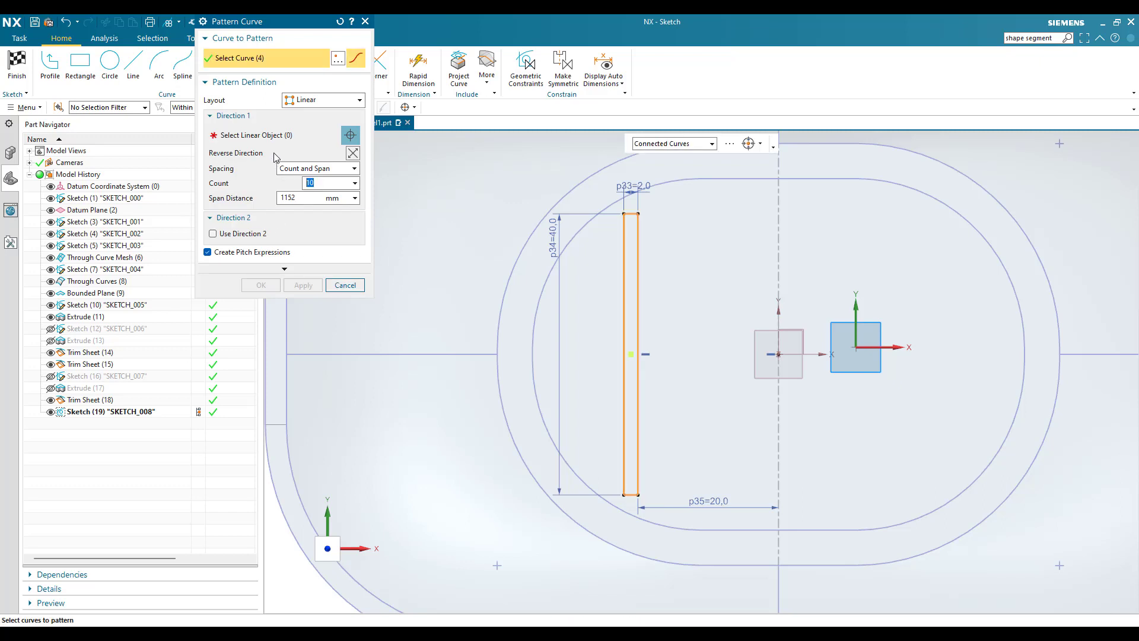
{"action": "left_click", "coordinate": [881, 346]}
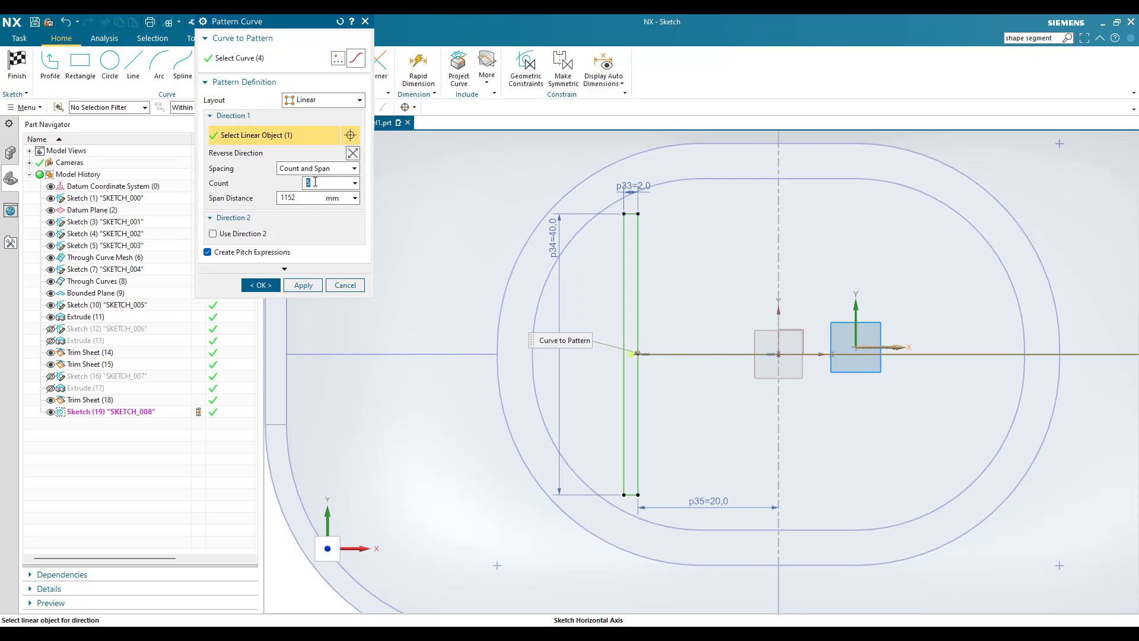
{"action": "key", "text": "Tab"}
{"action": "type", "text": "40"}
{"action": "key", "text": "Return"}
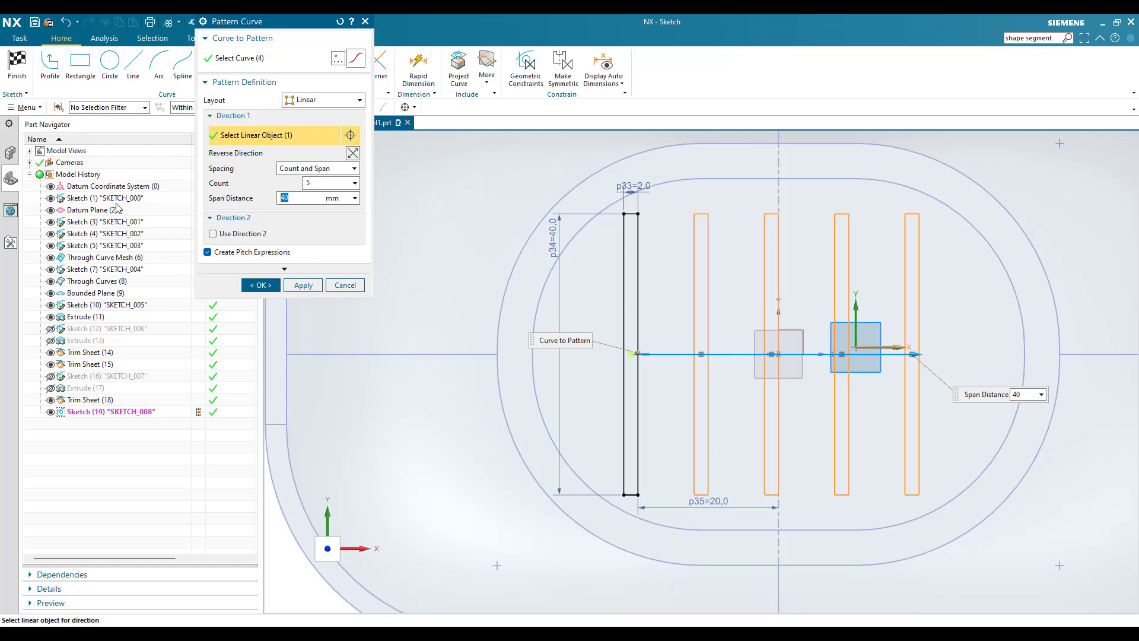
{"action": "key", "text": "Return"}
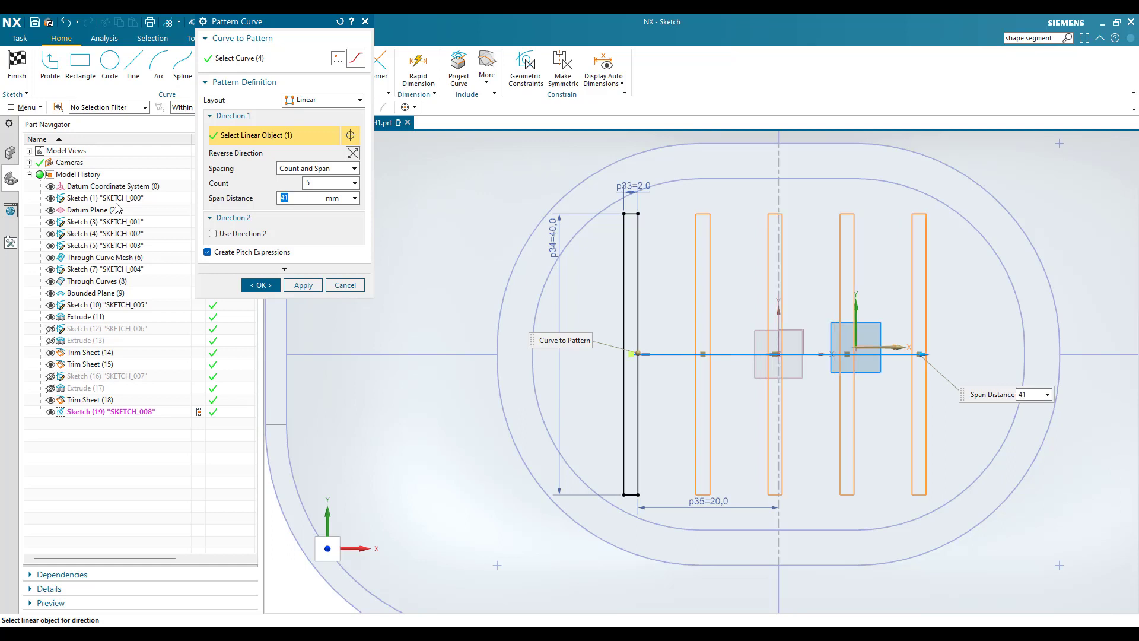
{"action": "key", "text": "Return"}
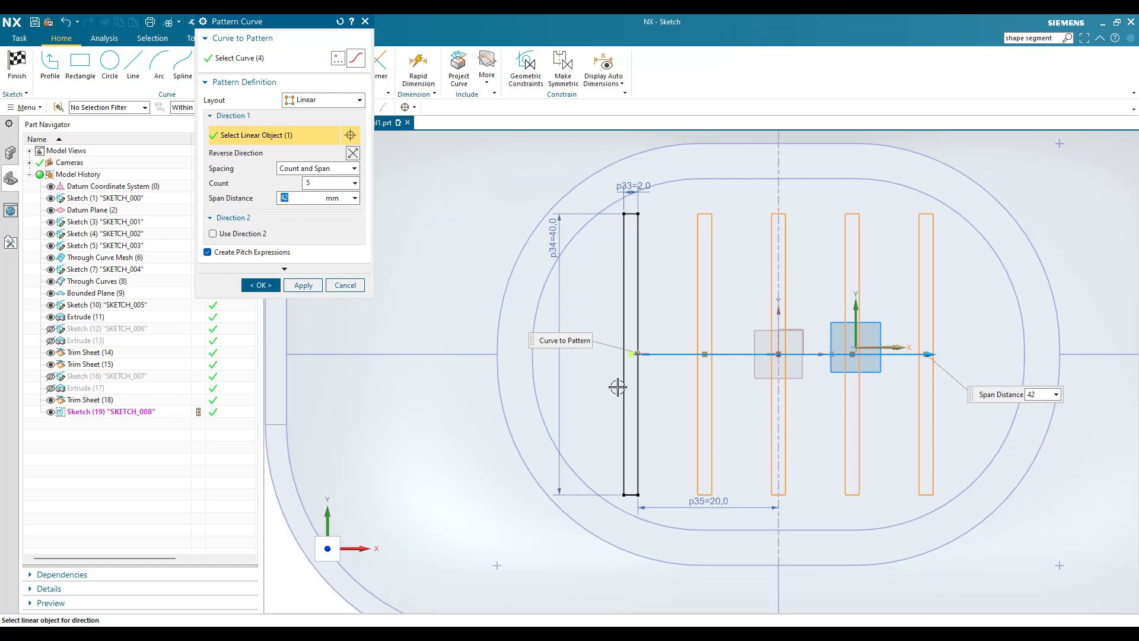
{"action": "left_click", "coordinate": [270, 284]}
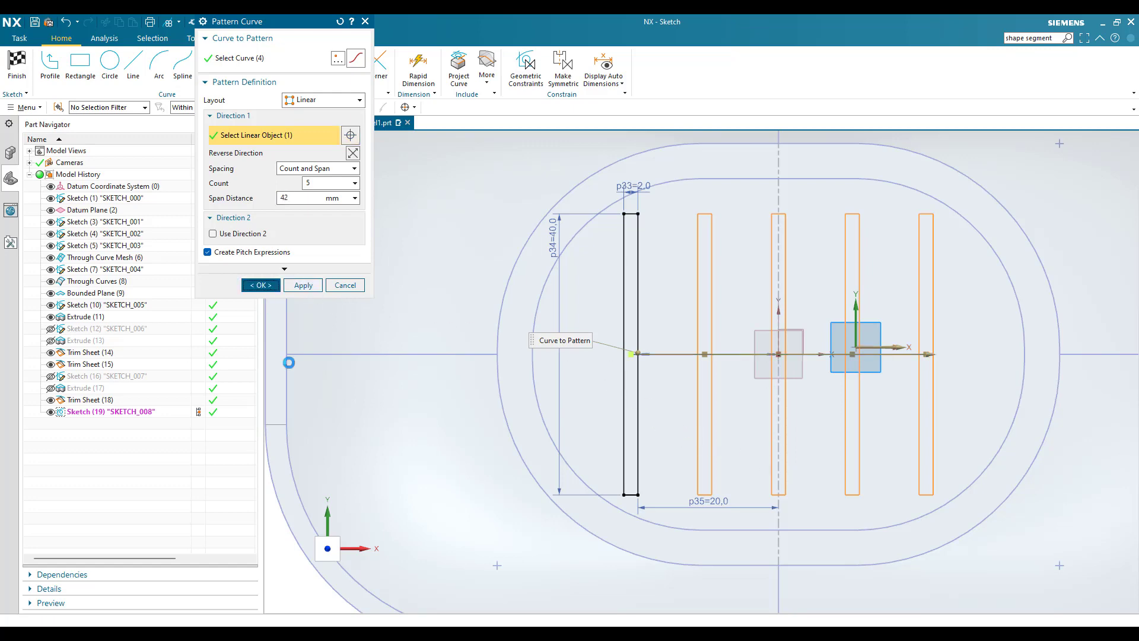
{"action": "left_click", "coordinate": [16, 65]}
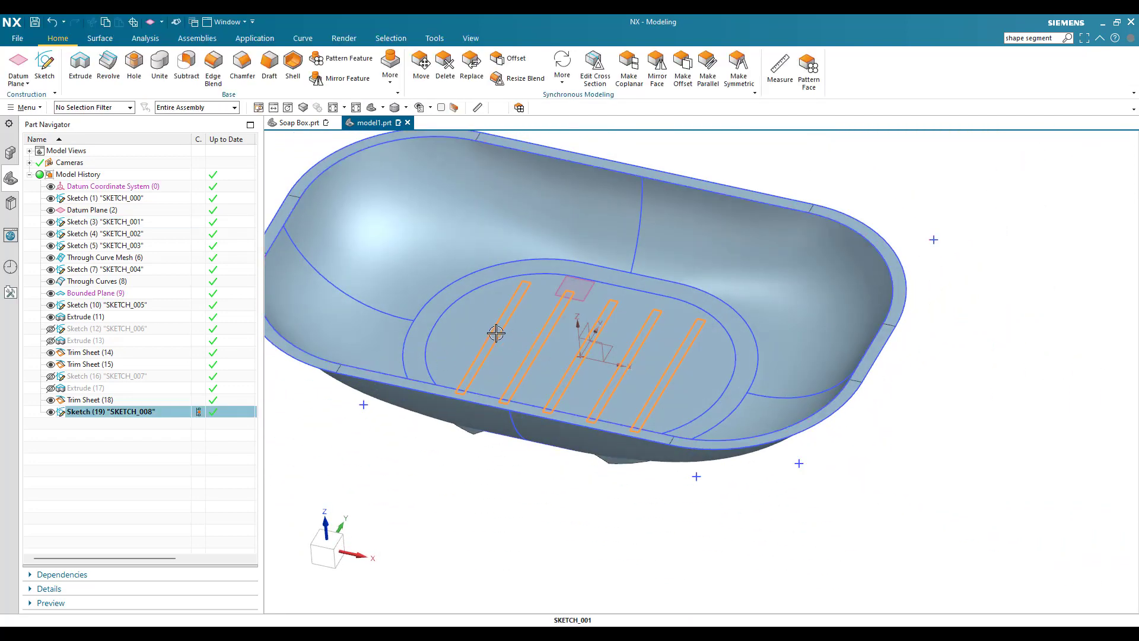
Trim the bounded-plane bottom with the five-slot sketch as boundary, projecting normal to the face and keeping the region around the slots
{"action": "scroll", "coordinate": [504, 353], "scroll_direction": "up", "scroll_amount": 2}
{"action": "scroll", "coordinate": [510, 357], "scroll_direction": "up", "scroll_amount": 2}
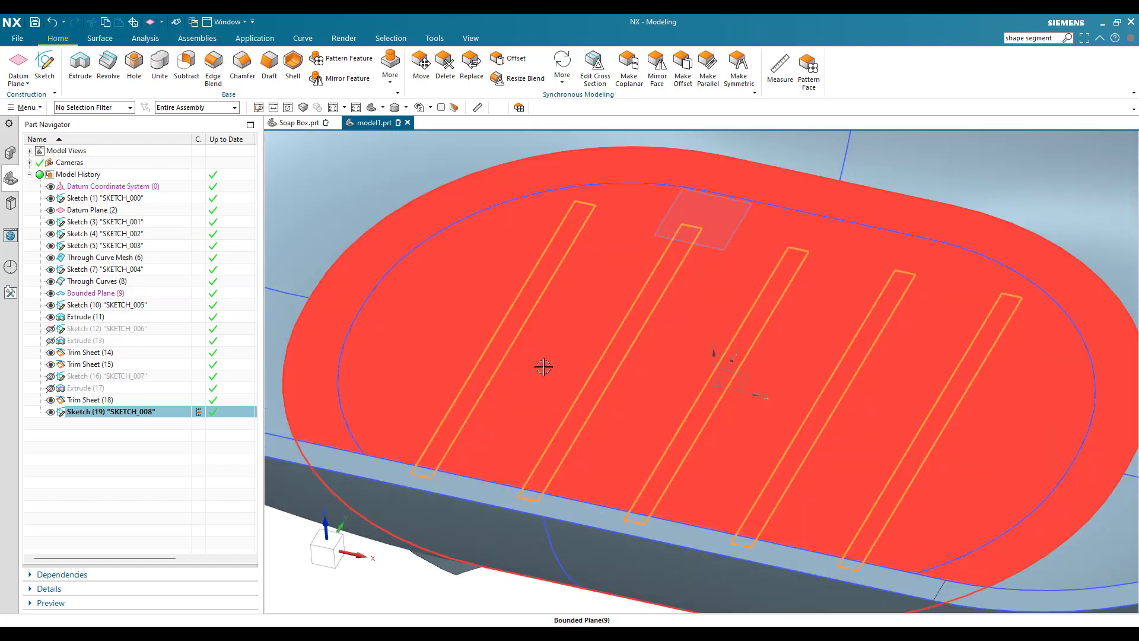
{"action": "scroll", "coordinate": [544, 366], "scroll_direction": "down", "scroll_amount": 2}
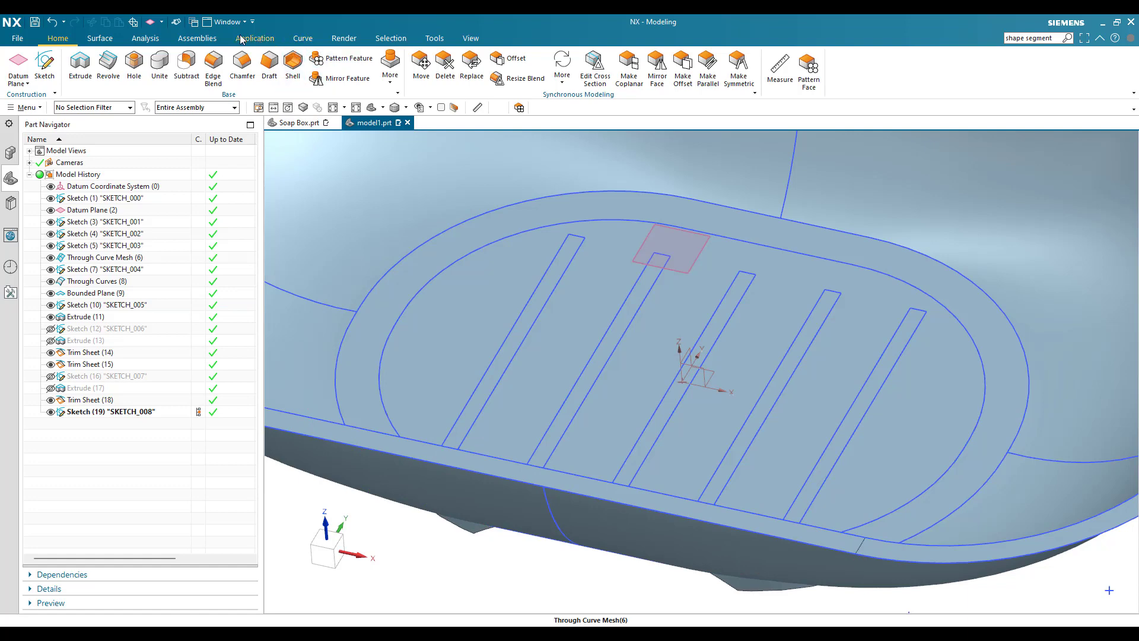
{"action": "left_click", "coordinate": [100, 38]}
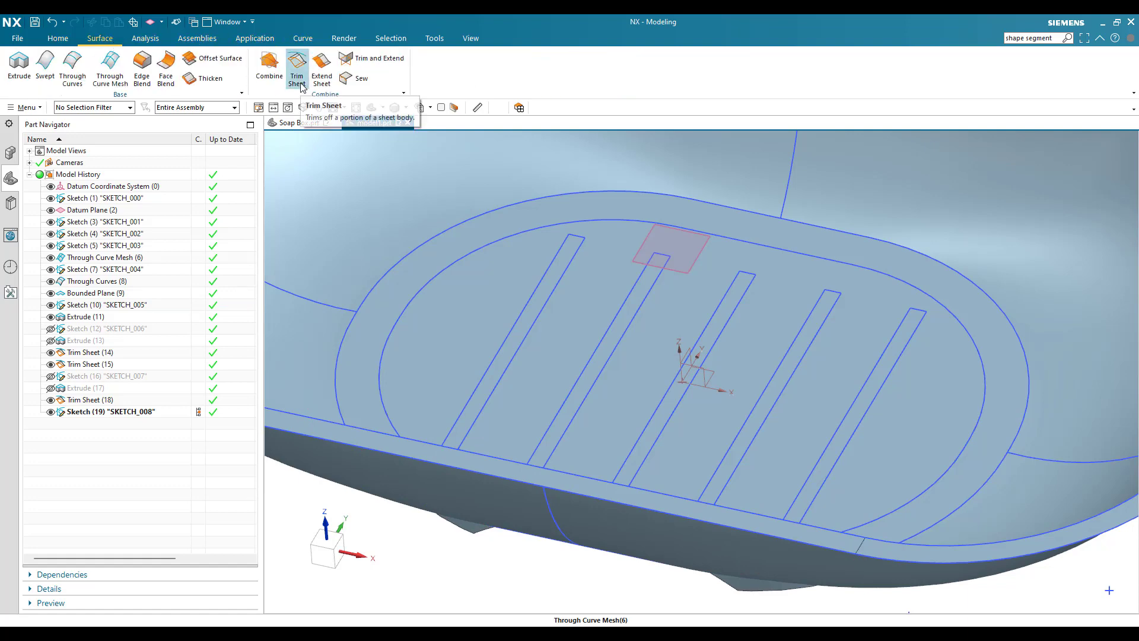
{"action": "key", "text": "F4"}
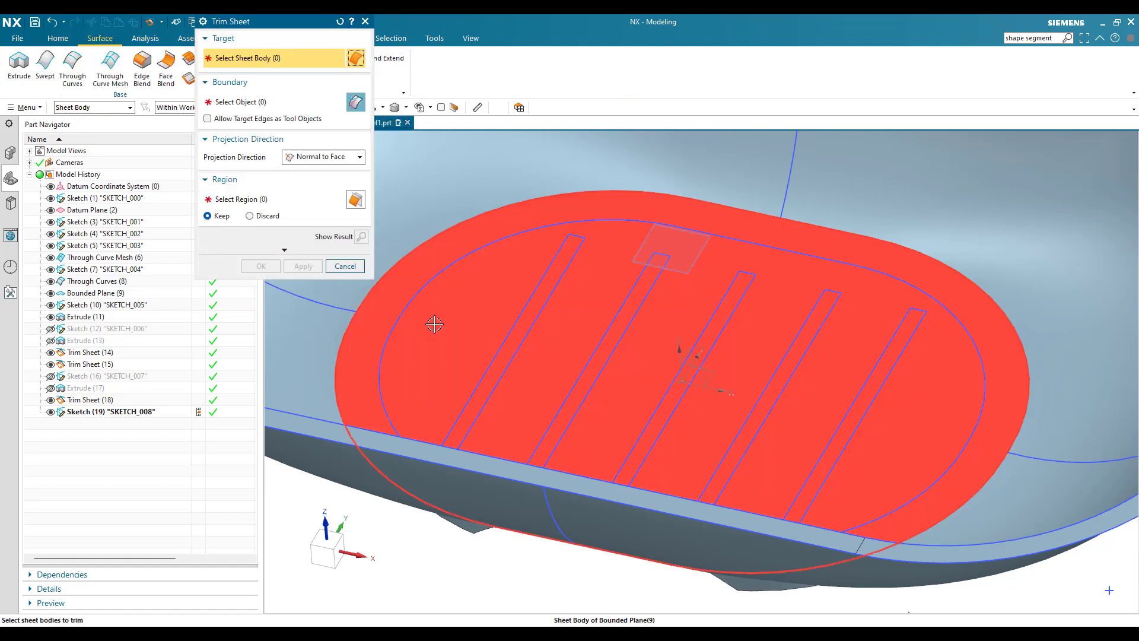
{"action": "left_click", "coordinate": [434, 324]}
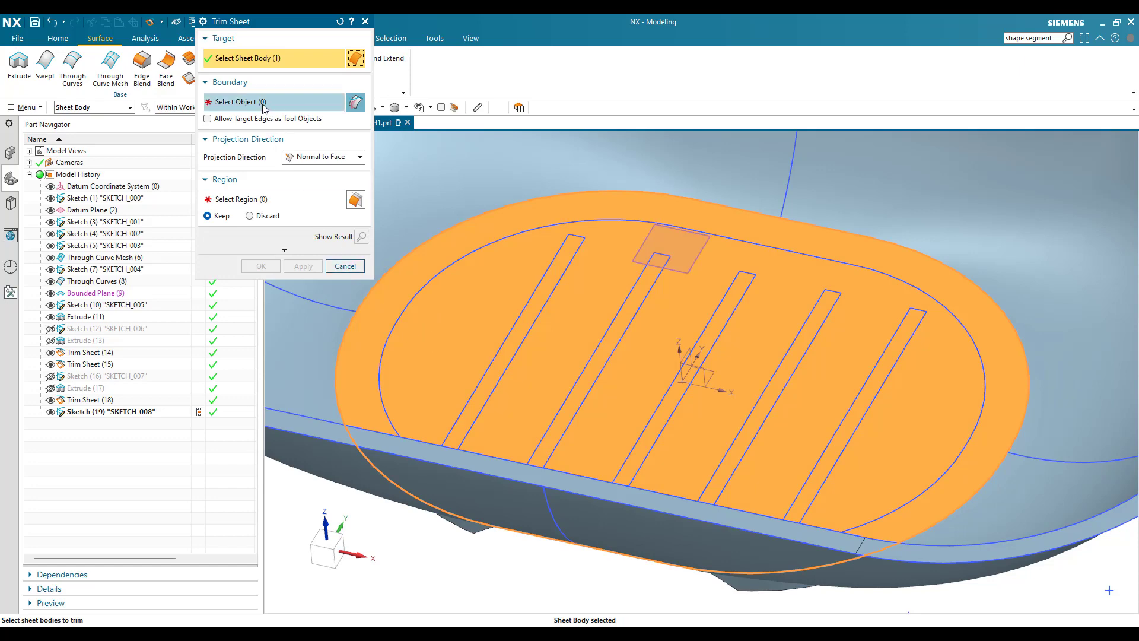
{"action": "left_click", "coordinate": [264, 107]}
{"action": "left_click", "coordinate": [121, 412]}
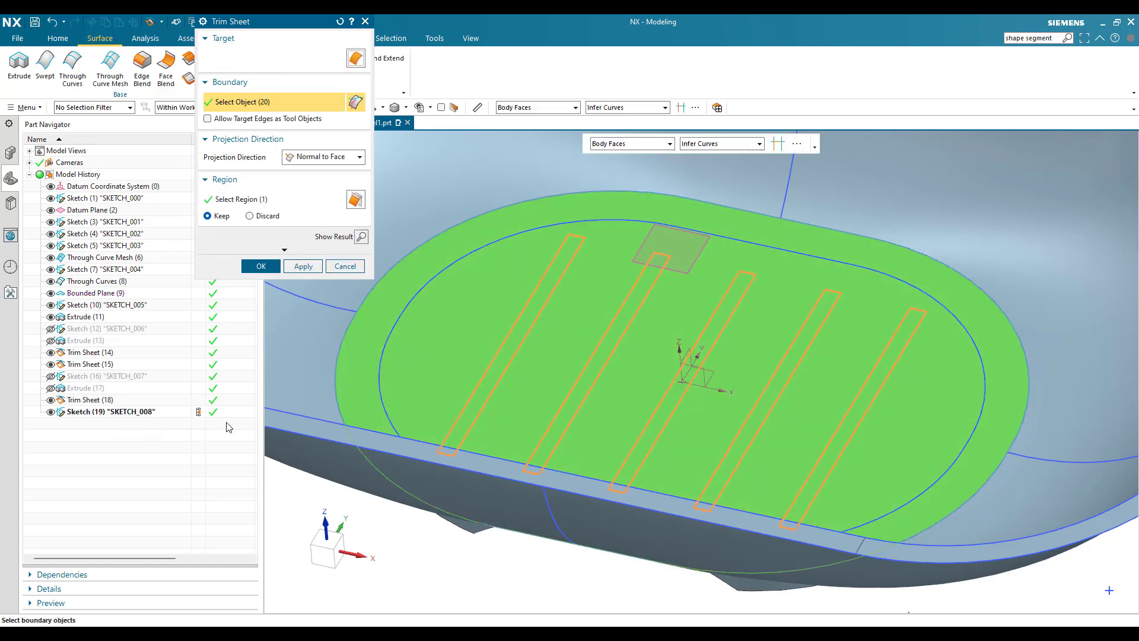
{"action": "left_click", "coordinate": [261, 267]}
{"action": "scroll", "coordinate": [653, 279], "scroll_direction": "up", "scroll_amount": 5}
{"action": "scroll", "coordinate": [657, 274], "scroll_direction": "down", "scroll_amount": 7}
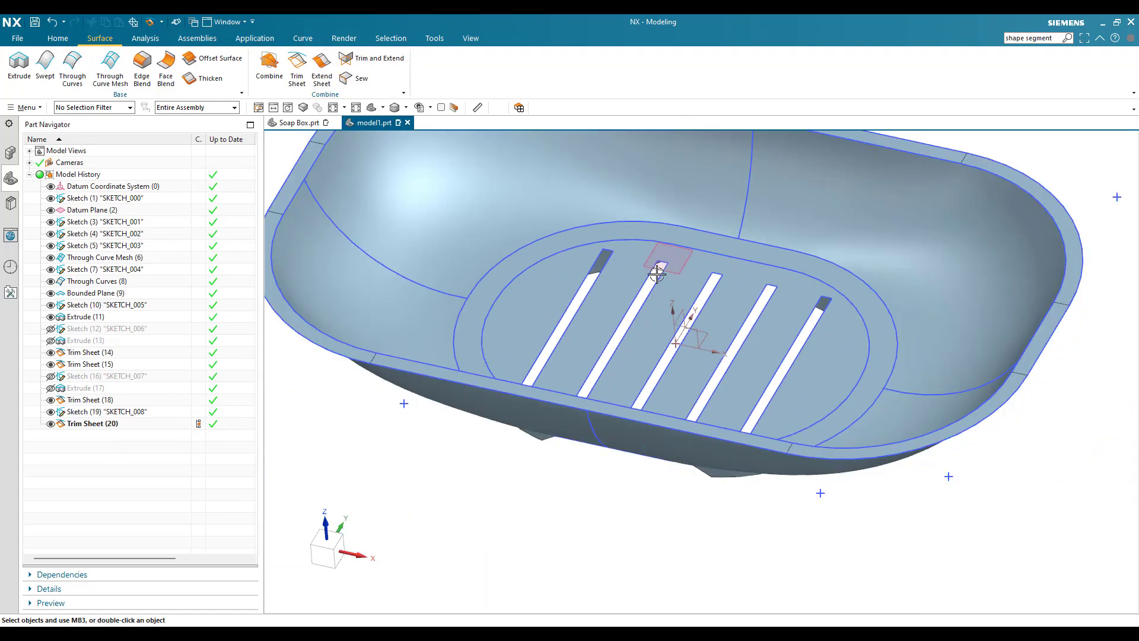
Sew the sheets together, using the rim as target and the curve-mesh wall and slotted bottom as tool bodies
{"action": "scroll", "coordinate": [657, 274], "scroll_direction": "down", "scroll_amount": 2}
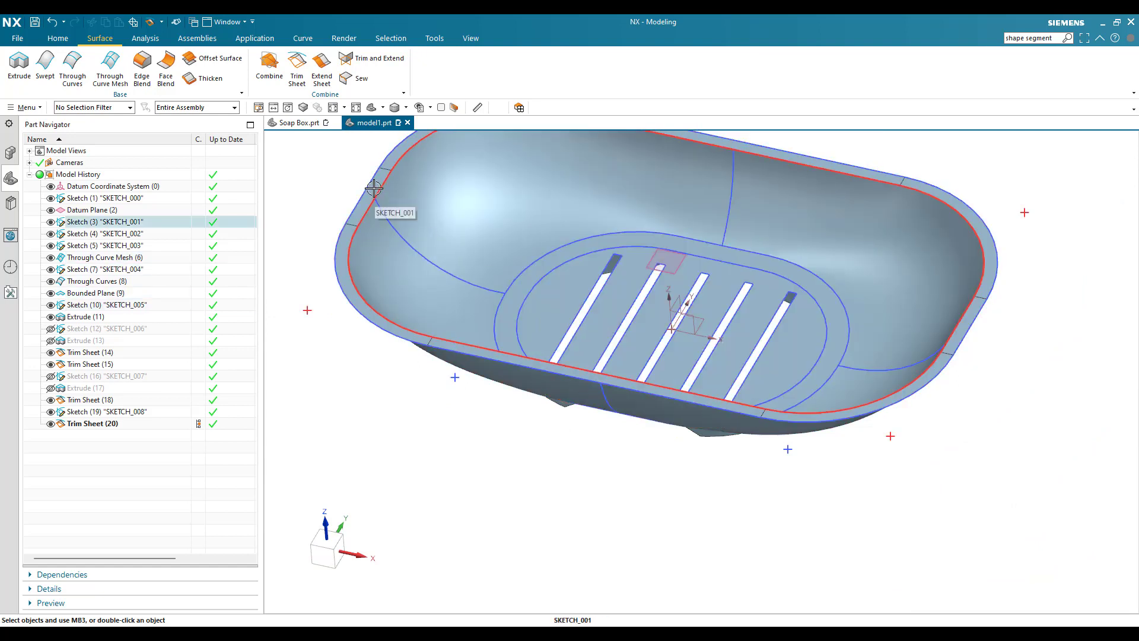
{"action": "scroll", "coordinate": [556, 345], "scroll_direction": "up", "scroll_amount": 3}
{"action": "scroll", "coordinate": [541, 580], "scroll_direction": "down", "scroll_amount": 3}
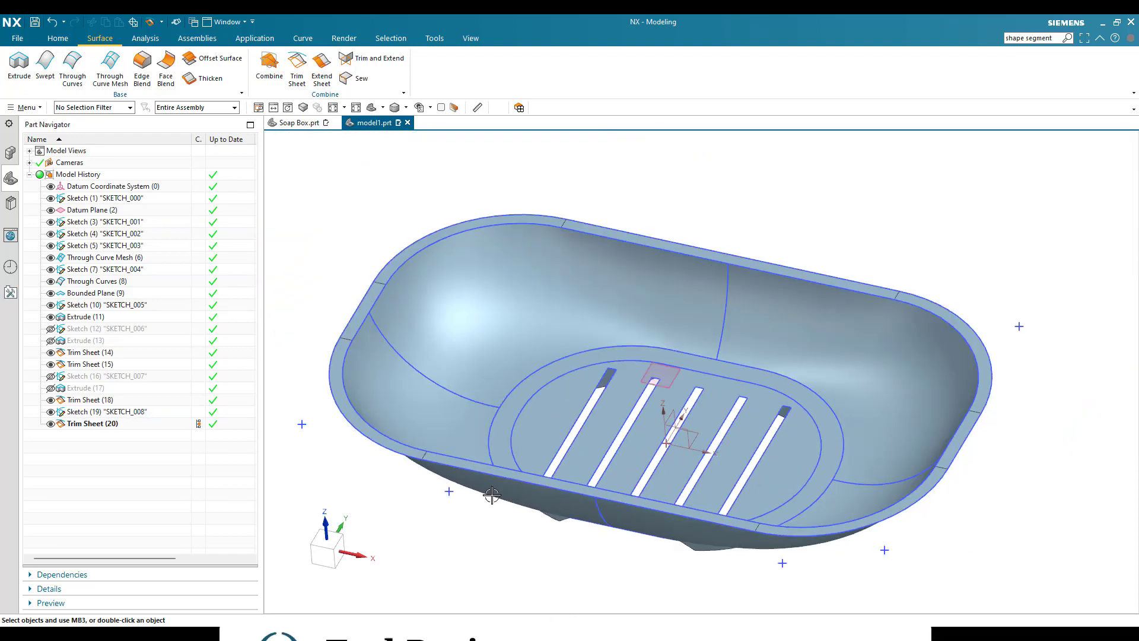
{"action": "left_click", "coordinate": [359, 83]}
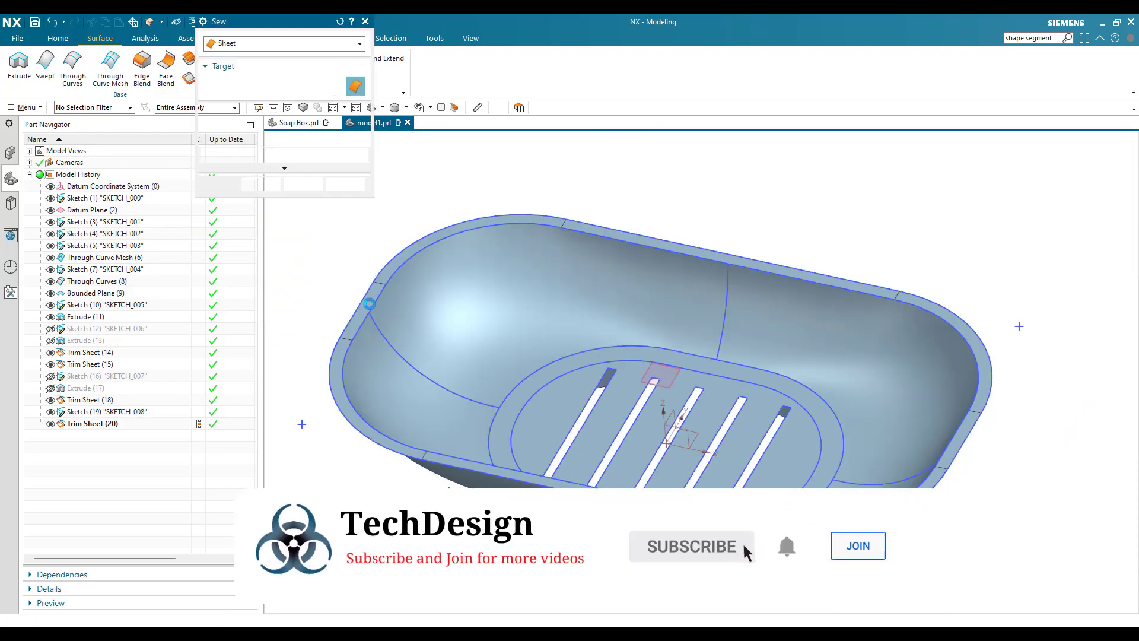
{"action": "scroll", "coordinate": [369, 303], "scroll_direction": "up", "scroll_amount": 3}
{"action": "left_click", "coordinate": [359, 314]}
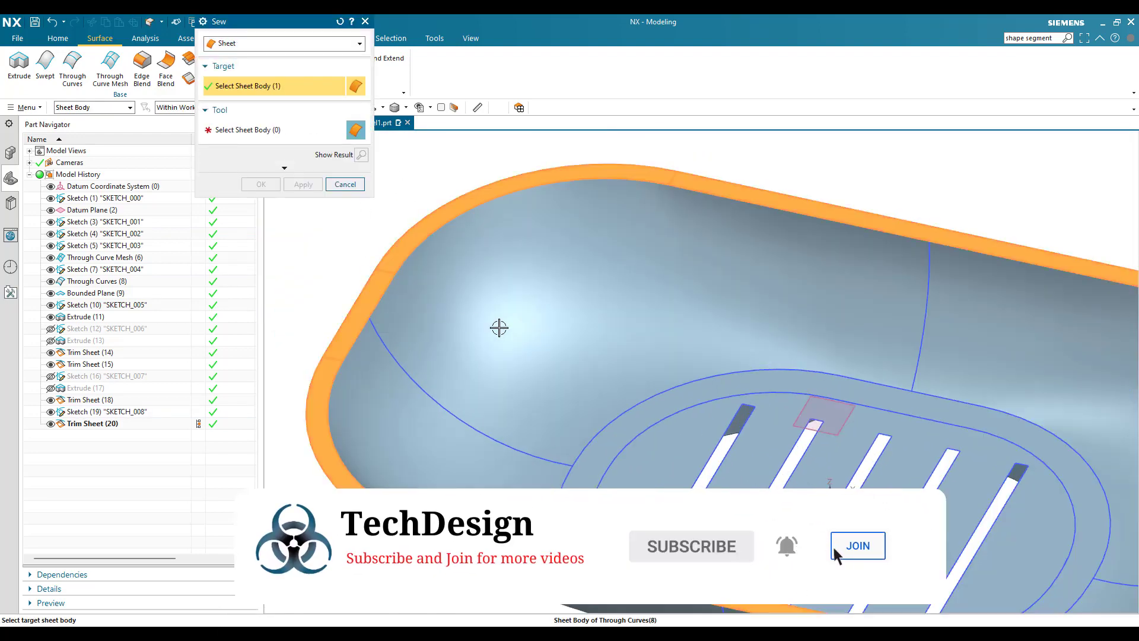
{"action": "left_click", "coordinate": [625, 452]}
{"action": "left_click", "coordinate": [617, 451]}
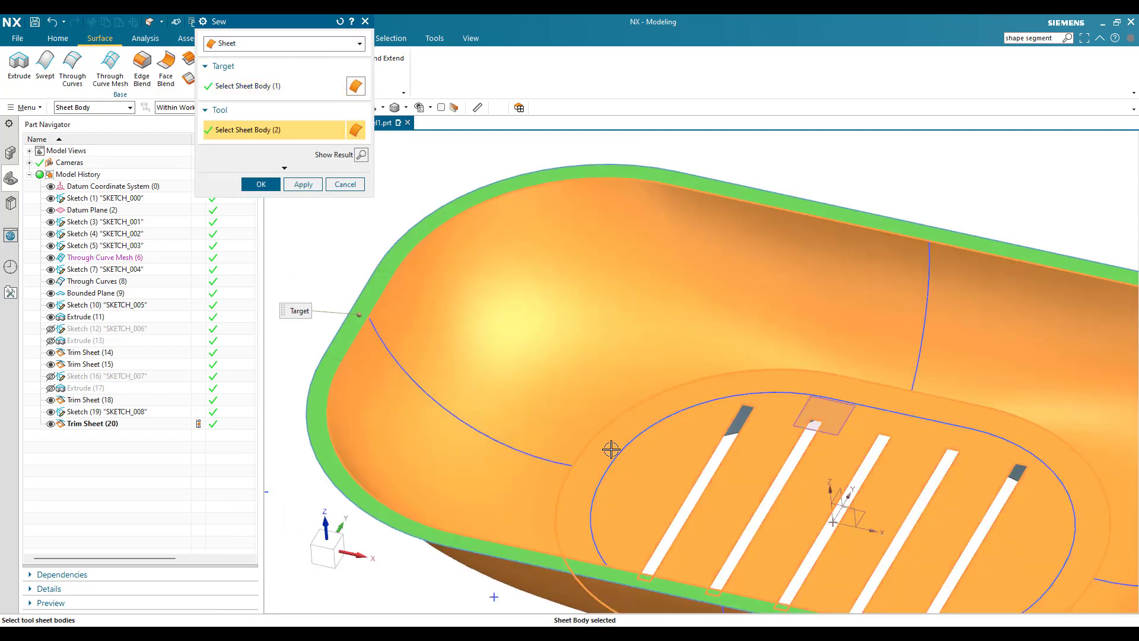
{"action": "scroll", "coordinate": [614, 404], "scroll_direction": "down", "scroll_amount": 3}
{"action": "middle_click_drag", "start_coordinate": [623, 361], "coordinate": [628, 338]}
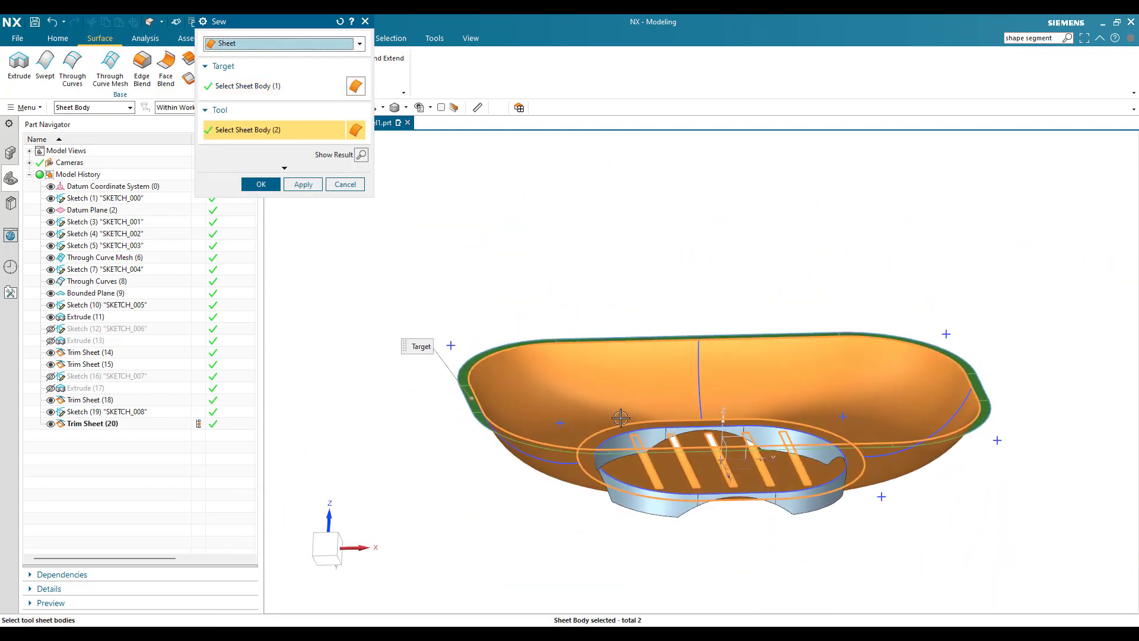
{"action": "scroll", "coordinate": [691, 445], "scroll_direction": "up", "scroll_amount": 5}
{"action": "scroll", "coordinate": [632, 399], "scroll_direction": "down", "scroll_amount": 5}
{"action": "scroll", "coordinate": [637, 407], "scroll_direction": "up", "scroll_amount": 3}
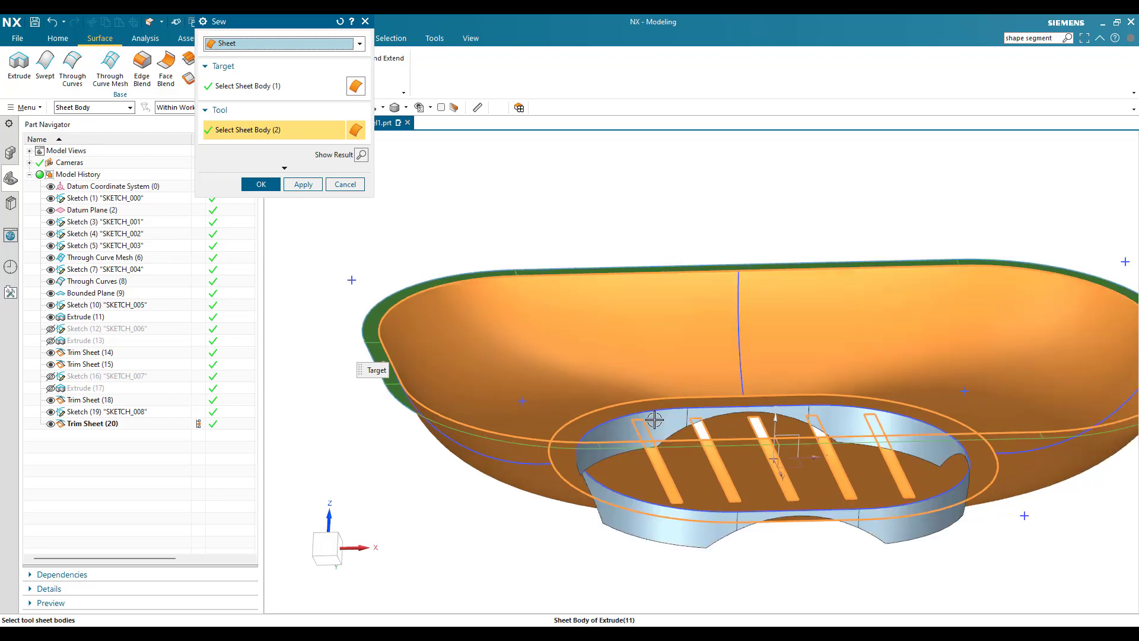
{"action": "scroll", "coordinate": [652, 380], "scroll_direction": "down", "scroll_amount": 3}
{"action": "middle_click_drag", "start_coordinate": [646, 380], "coordinate": [649, 416]}
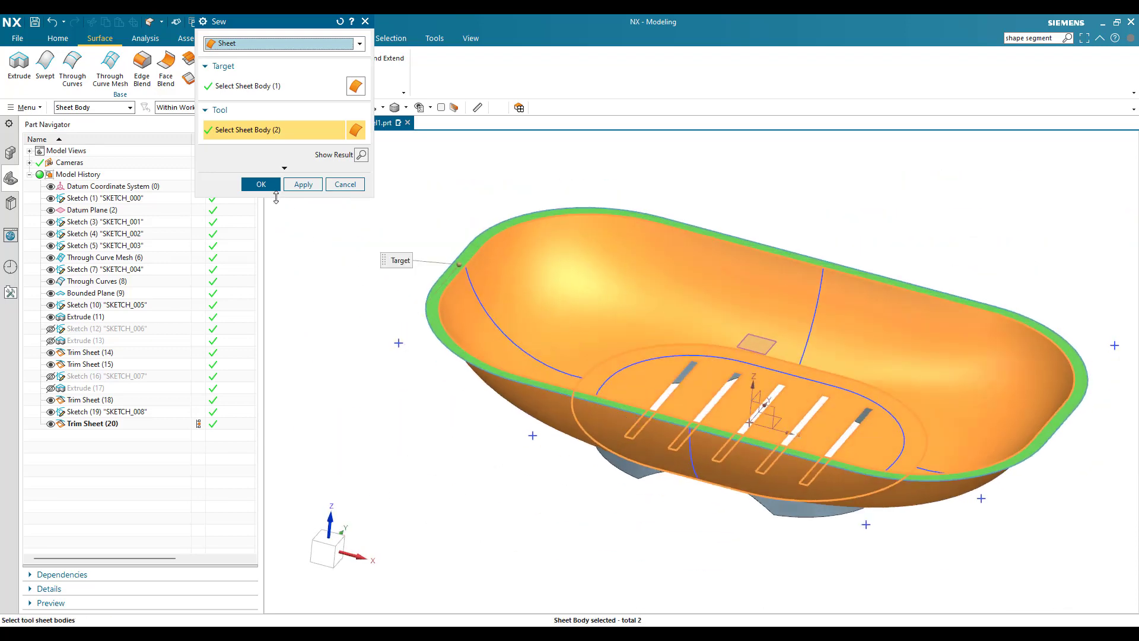
{"action": "left_click", "coordinate": [261, 183]}
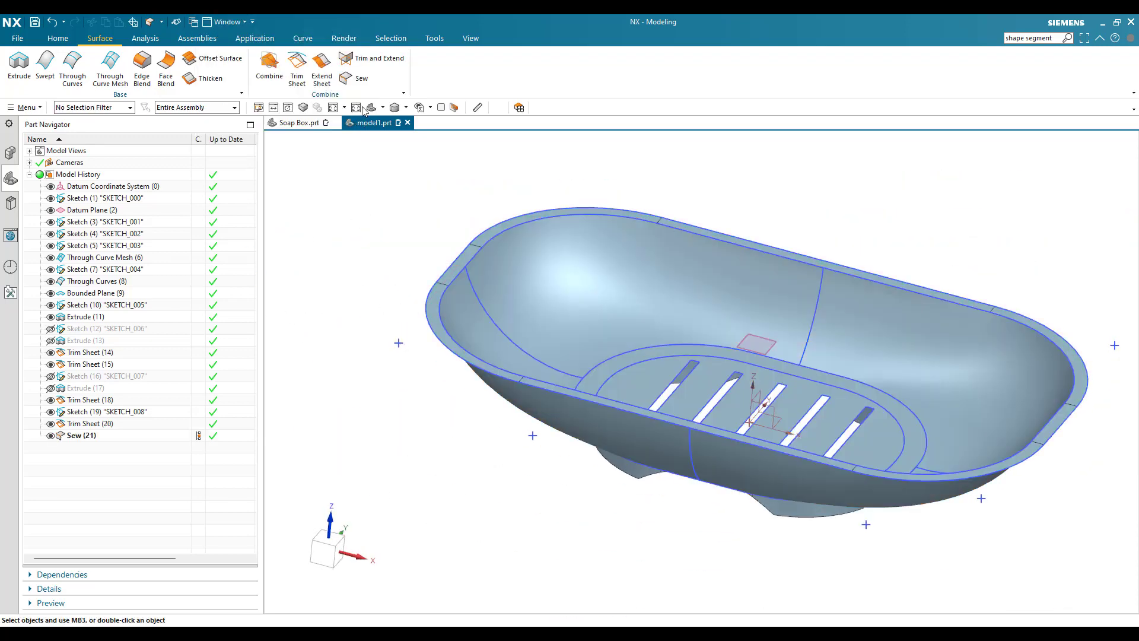
Thicken the faces of the dish wall, rim and slotted bottom with Offset 1 of 1 mm and Offset 2 of 0 mm
{"action": "left_click", "coordinate": [536, 265]}
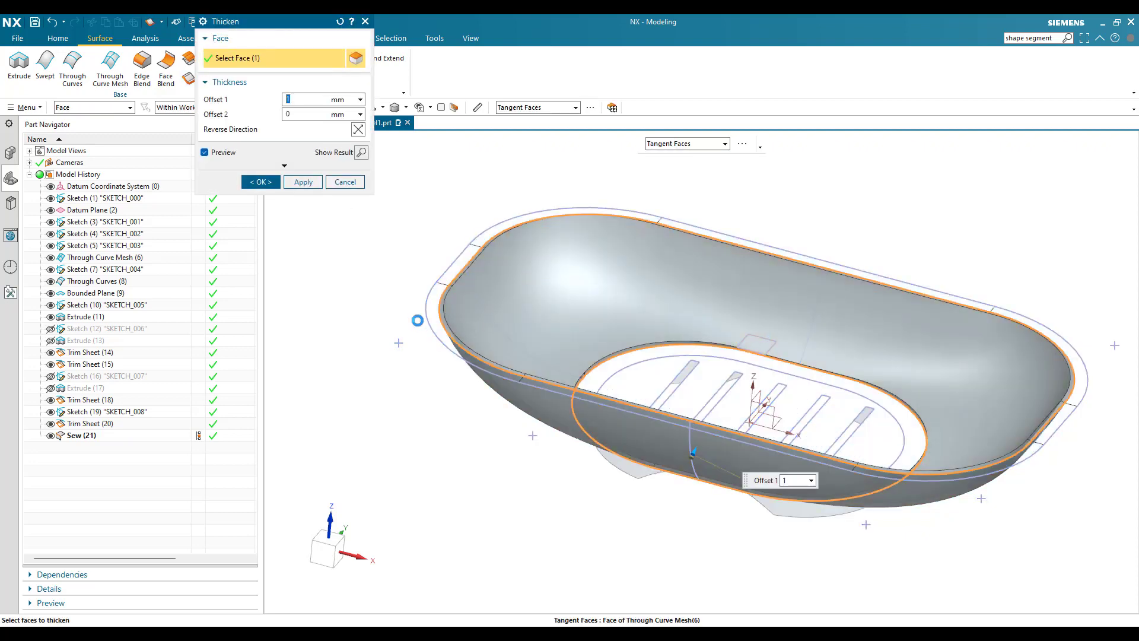
{"action": "scroll", "coordinate": [607, 442], "scroll_direction": "up", "scroll_amount": 3}
{"action": "scroll", "coordinate": [653, 415], "scroll_direction": "down", "scroll_amount": 3}
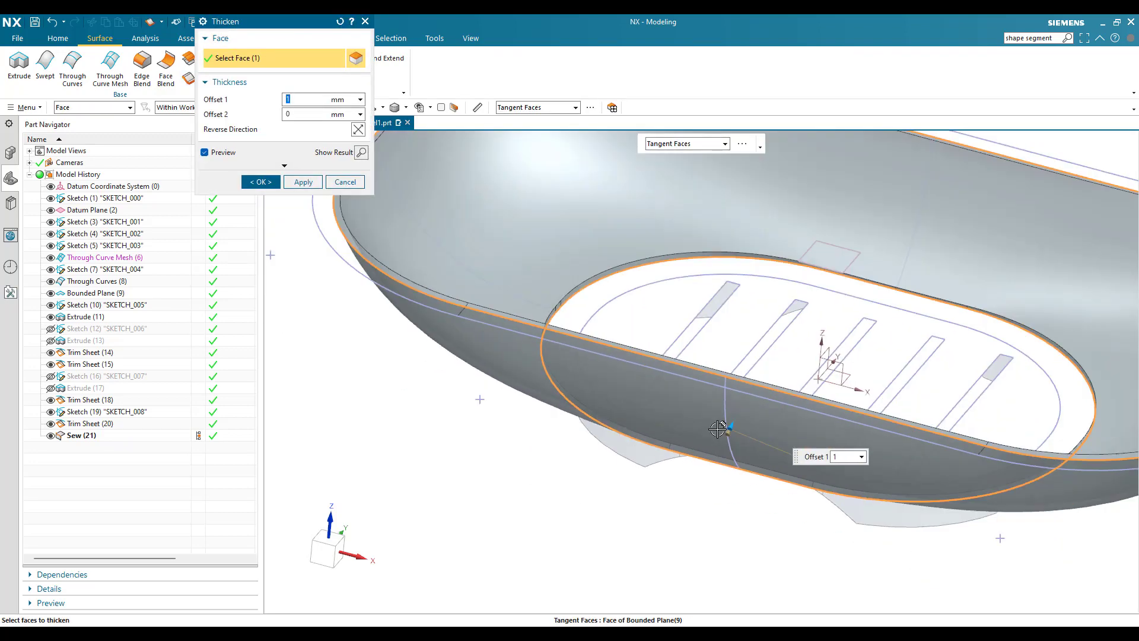
{"action": "scroll", "coordinate": [704, 385], "scroll_direction": "up", "scroll_amount": 1}
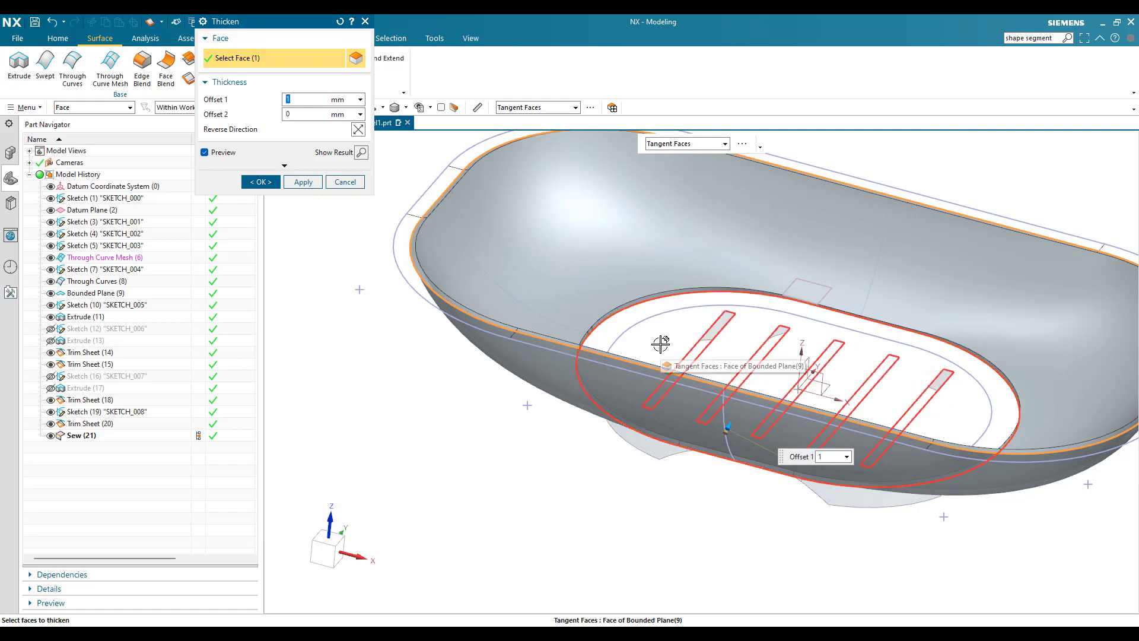
{"action": "middle_click_drag", "start_coordinate": [683, 365], "coordinate": [654, 264]}
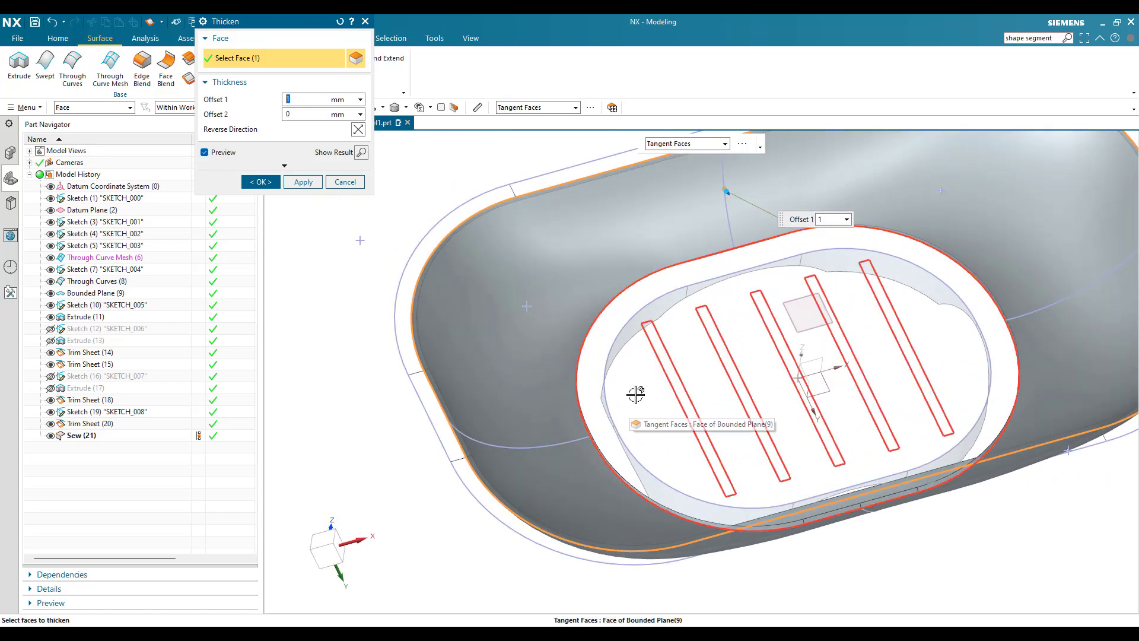
{"action": "scroll", "coordinate": [623, 391], "scroll_direction": "down", "scroll_amount": 1}
{"action": "middle_click_drag", "start_coordinate": [621, 411], "coordinate": [628, 475]}
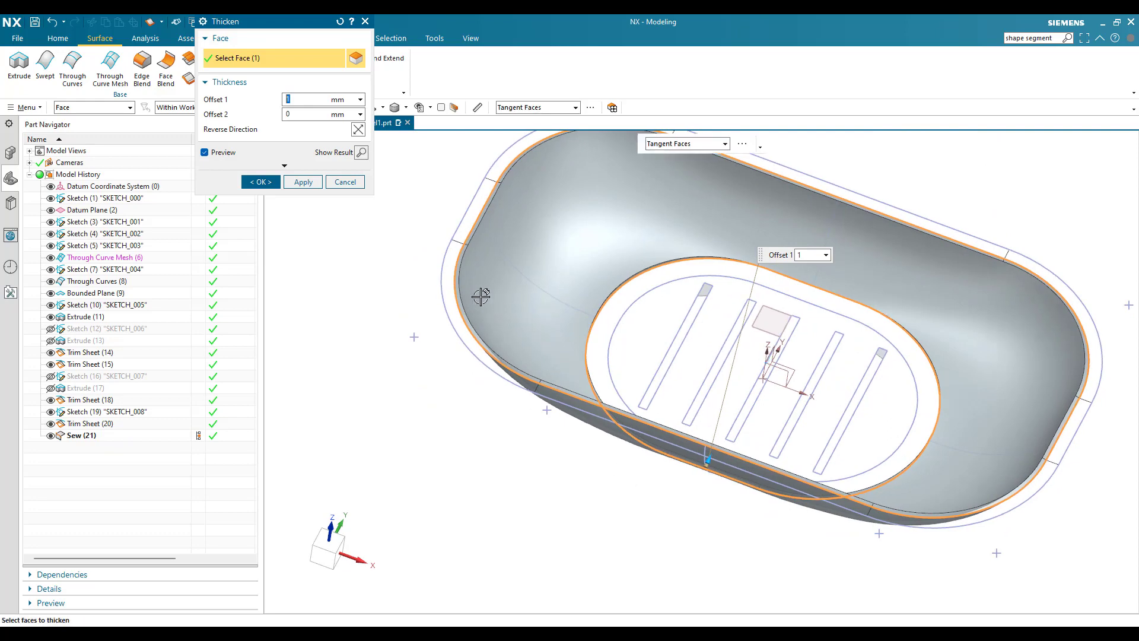
{"action": "scroll", "coordinate": [428, 250], "scroll_direction": "up", "scroll_amount": 3}
{"action": "left_click", "coordinate": [427, 251]}
{"action": "scroll", "coordinate": [435, 303], "scroll_direction": "down", "scroll_amount": 5}
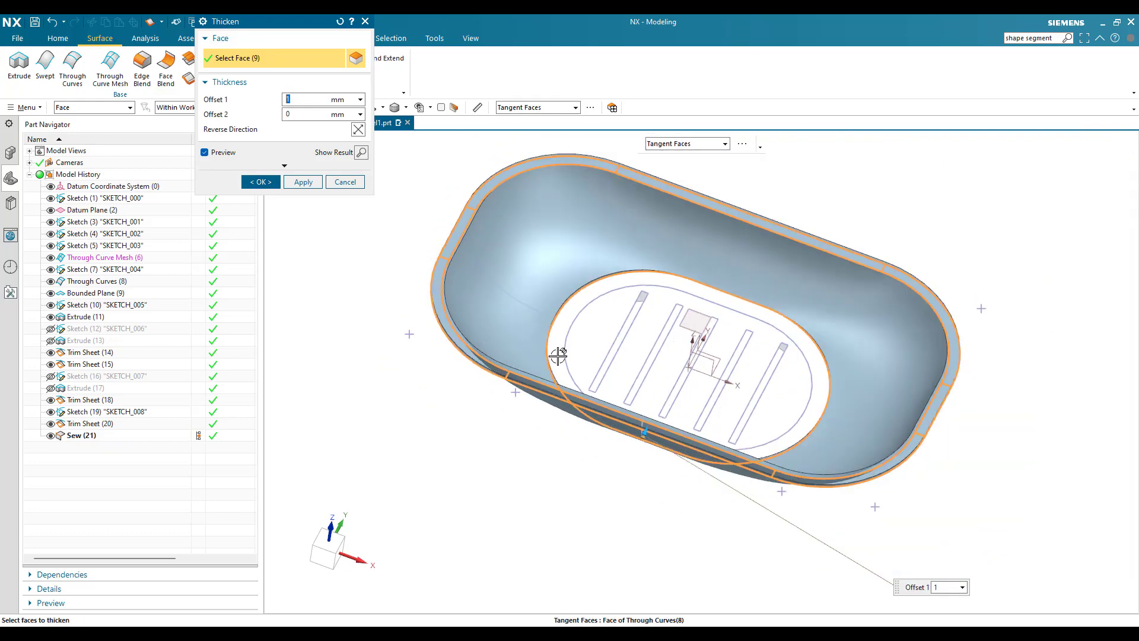
{"action": "scroll", "coordinate": [559, 399], "scroll_direction": "up", "scroll_amount": 1}
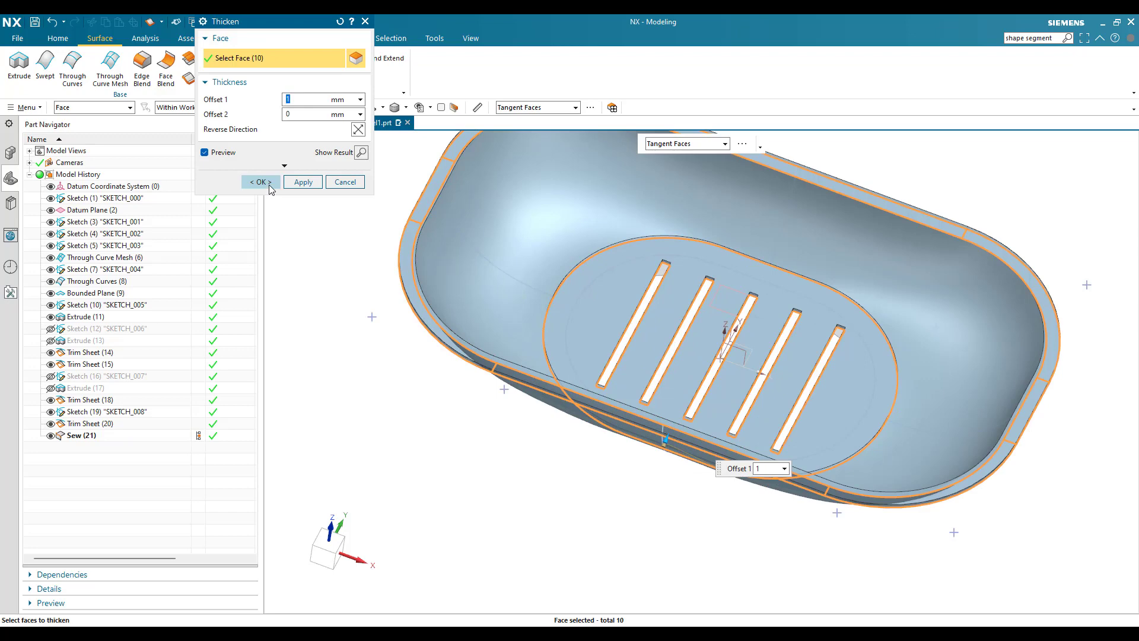
{"action": "left_click", "coordinate": [261, 182]}
Thicken the tangent faces of the arched foot with Offset 1 of 1 mm and Offset 2 of 0 mm
{"action": "middle_click_drag", "start_coordinate": [434, 364], "coordinate": [430, 298]}
{"action": "scroll", "coordinate": [601, 332], "scroll_direction": "up", "scroll_amount": 5}
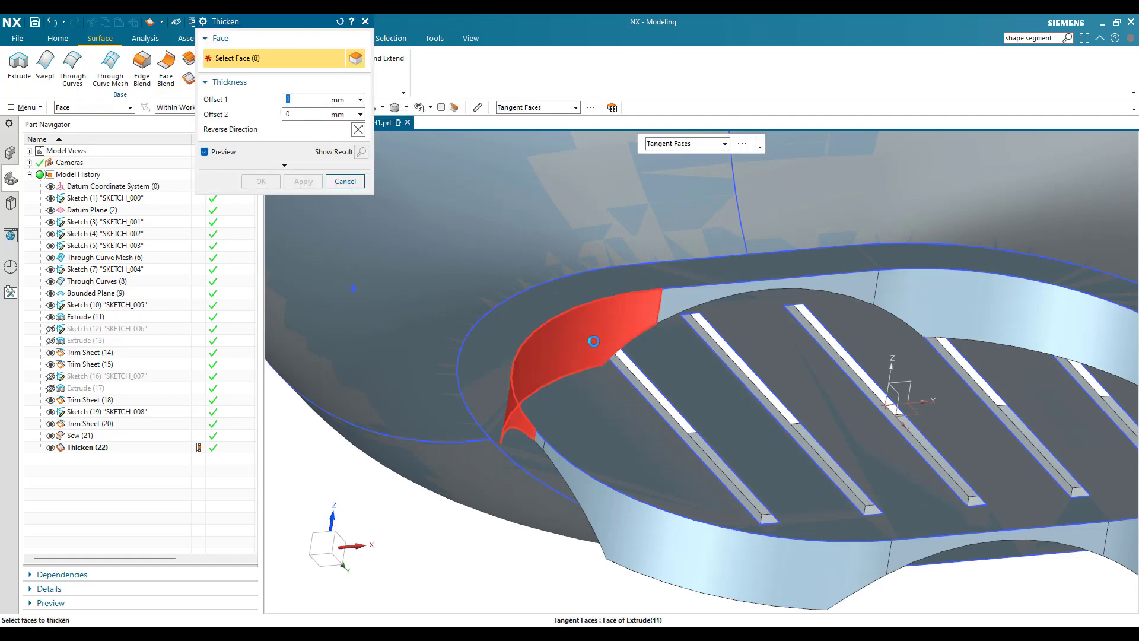
{"action": "left_click", "coordinate": [591, 338]}
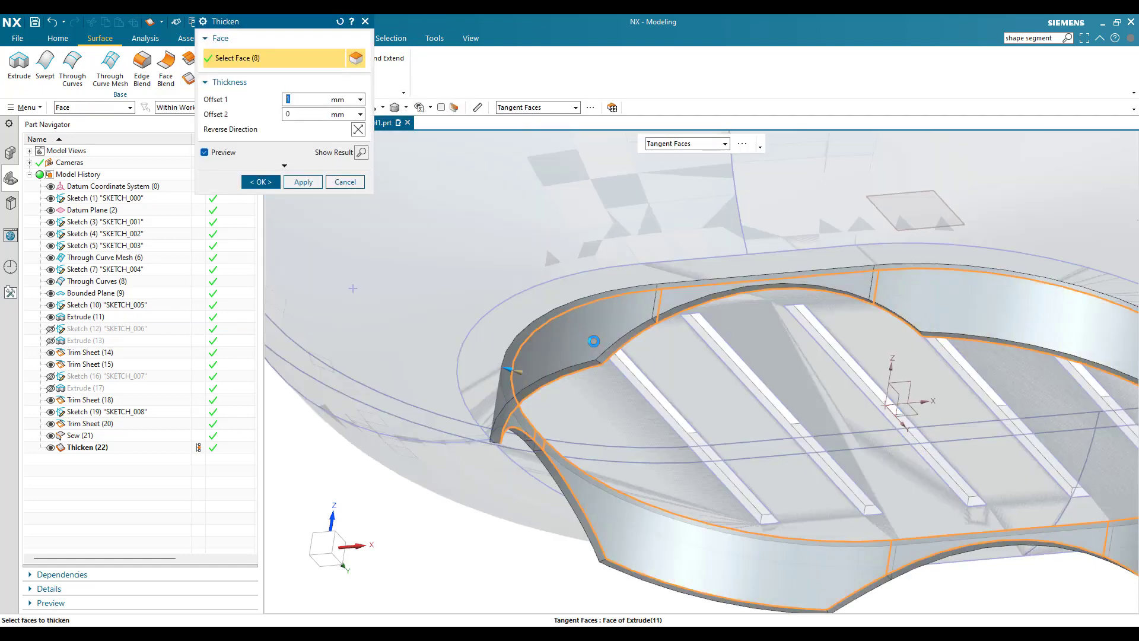
{"action": "left_click", "coordinate": [252, 183]}
{"action": "scroll", "coordinate": [531, 287], "scroll_direction": "down", "scroll_amount": 3}
{"action": "middle_click_drag", "start_coordinate": [530, 288], "coordinate": [479, 316]}
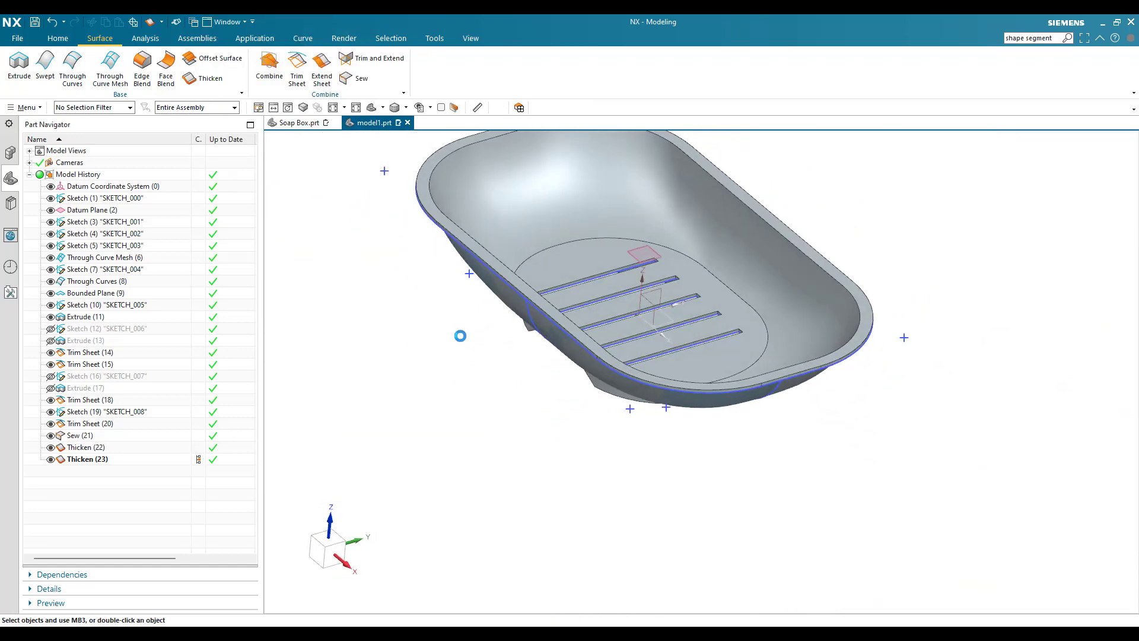
Hide all objects, show only the solid bodies, and fit the model in the view
{"action": "key", "text": "ctrl+w"}
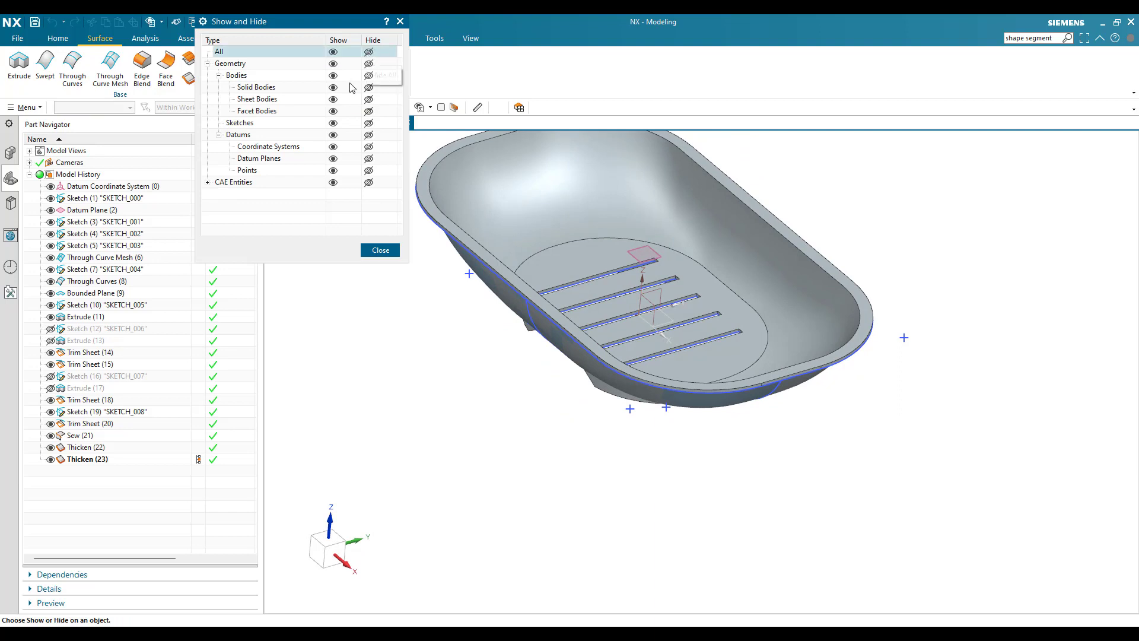
{"action": "left_click", "coordinate": [369, 52]}
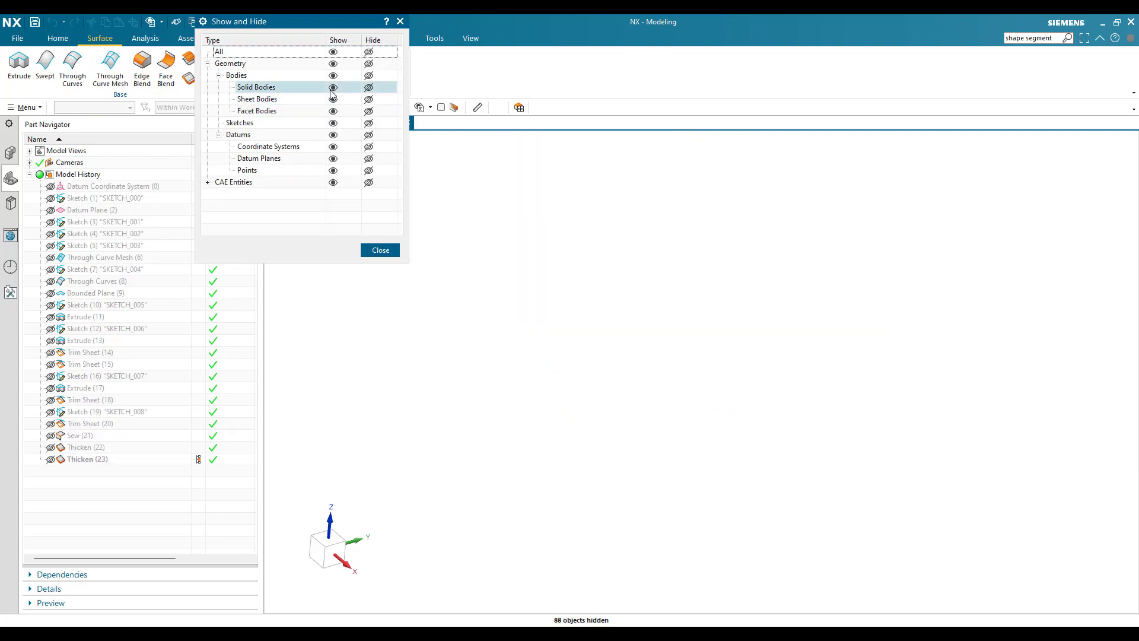
{"action": "left_click", "coordinate": [333, 87]}
{"action": "left_click", "coordinate": [380, 250]}
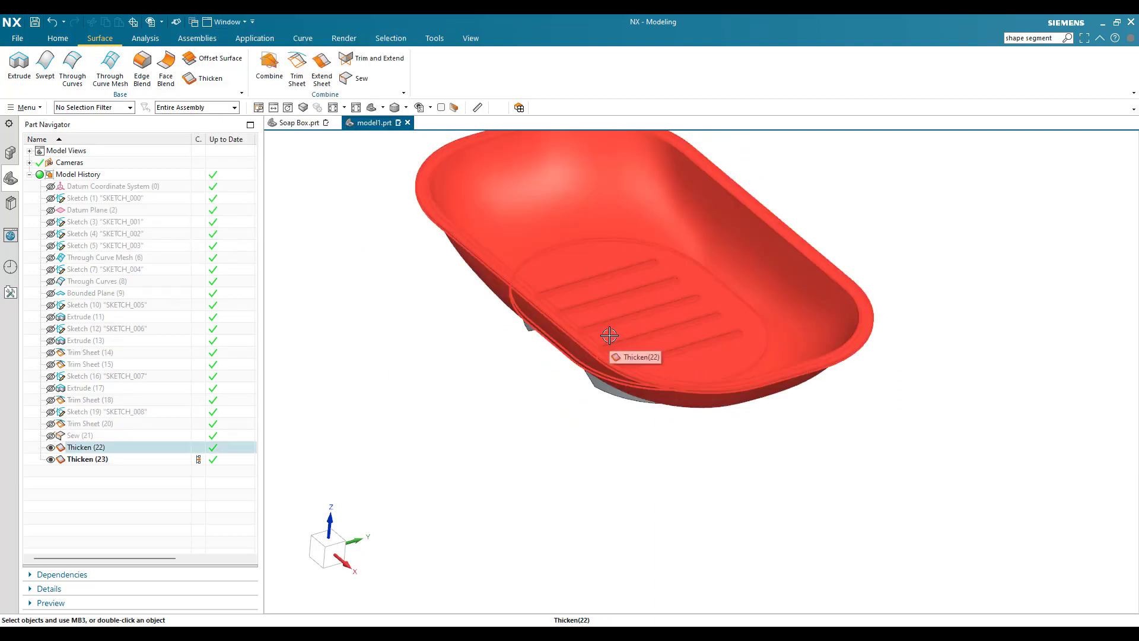
{"action": "middle_click_drag", "start_coordinate": [607, 394], "coordinate": [563, 396]}
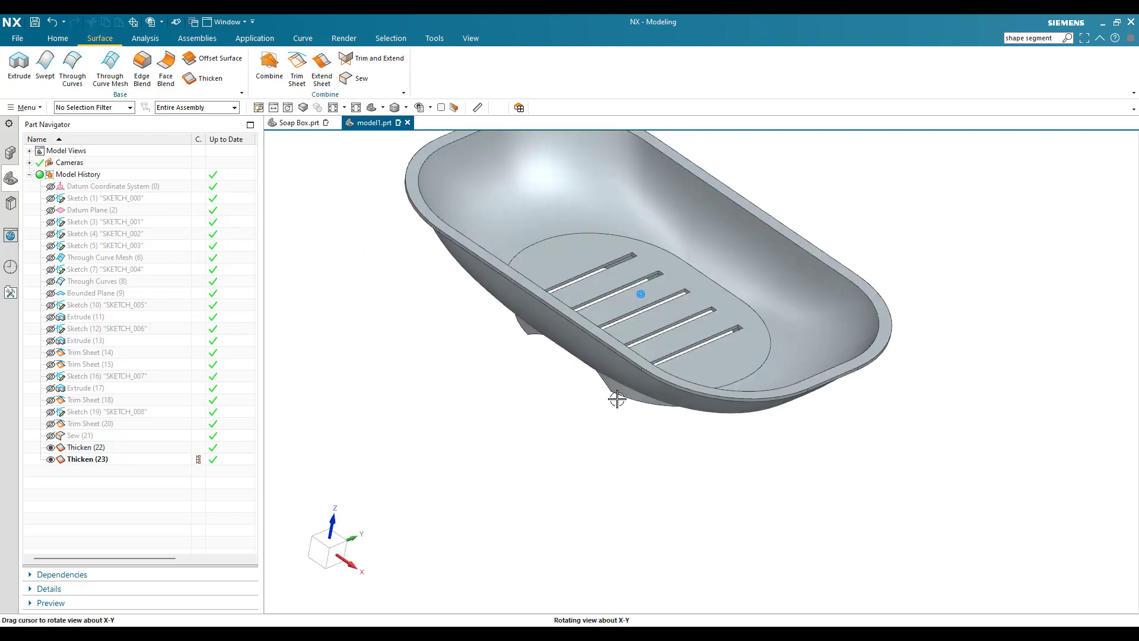
{"action": "key", "text": "ctrl+f"}
Unite the thickened dish as target with the thickened arched foot as tool body
{"action": "left_click", "coordinate": [64, 38]}
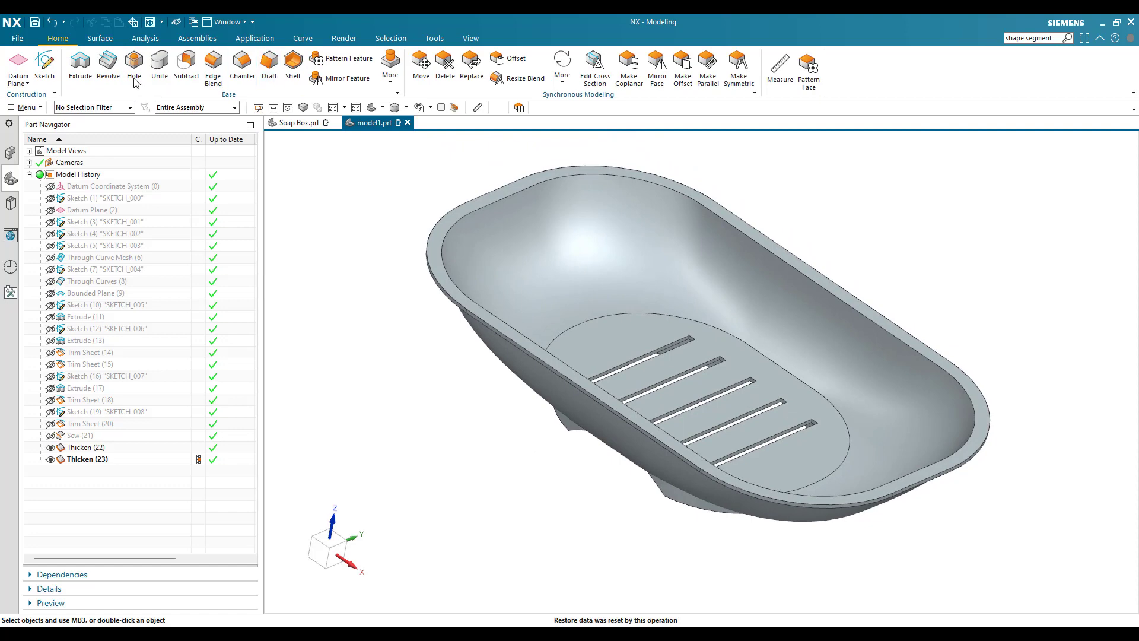
{"action": "left_click", "coordinate": [159, 65]}
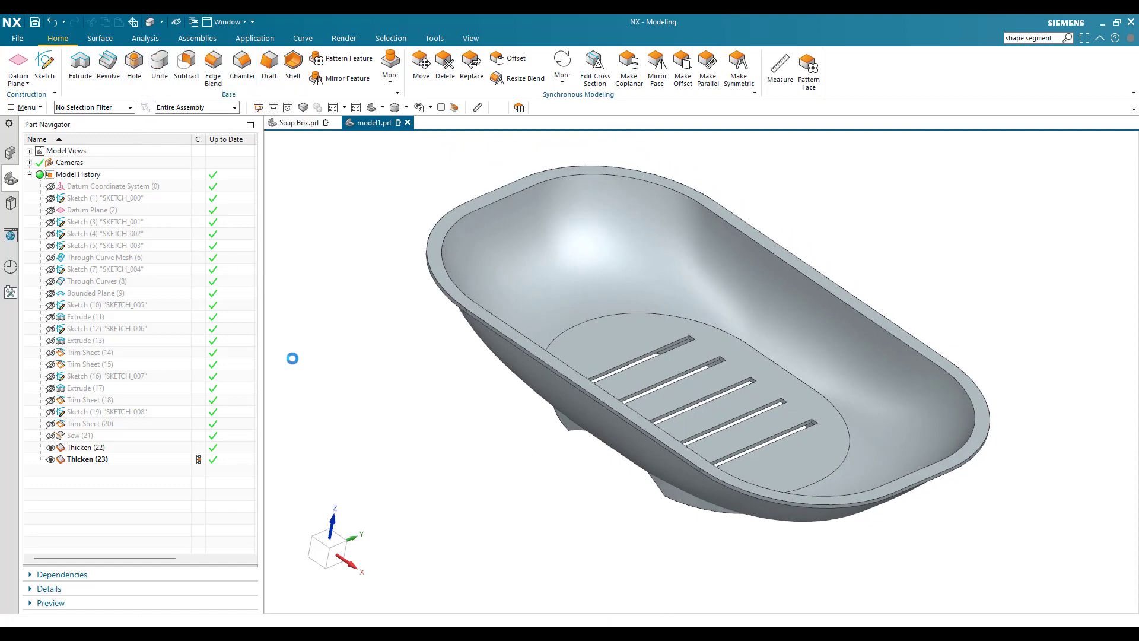
{"action": "left_click", "coordinate": [509, 315]}
{"action": "middle_click_drag", "start_coordinate": [509, 316], "coordinate": [550, 399]}
{"action": "scroll", "coordinate": [550, 399], "scroll_direction": "up", "scroll_amount": 3}
{"action": "left_click", "coordinate": [550, 398]}
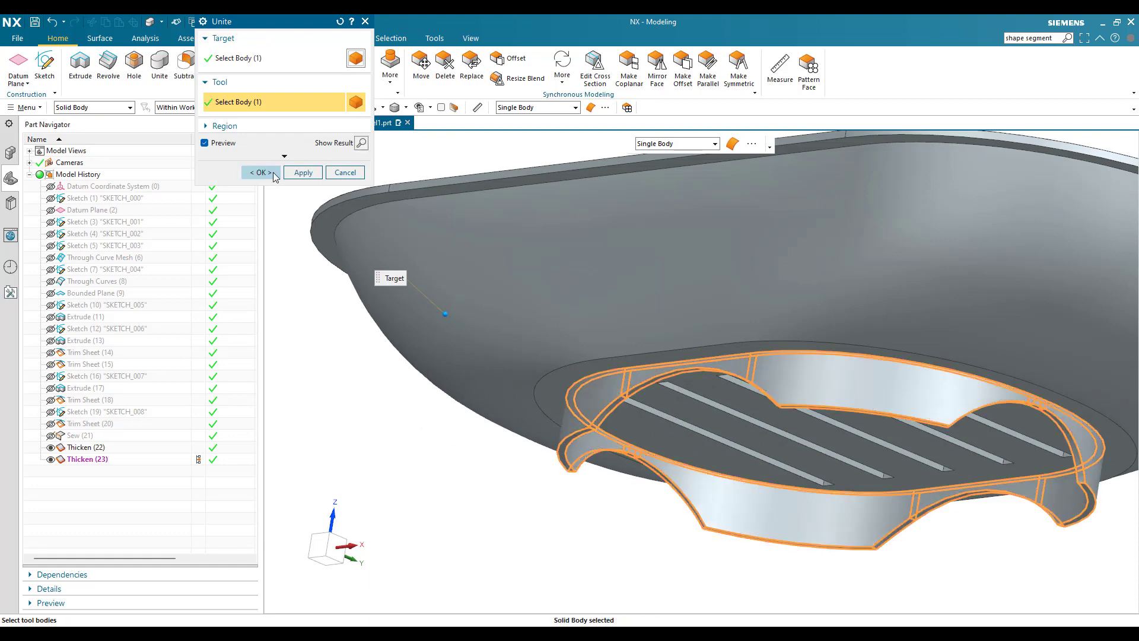
{"action": "middle_click", "coordinate": [543, 336]}
{"action": "scroll", "coordinate": [544, 336], "scroll_direction": "down", "scroll_amount": 2}
{"action": "middle_click_drag", "start_coordinate": [540, 364], "coordinate": [505, 409]}
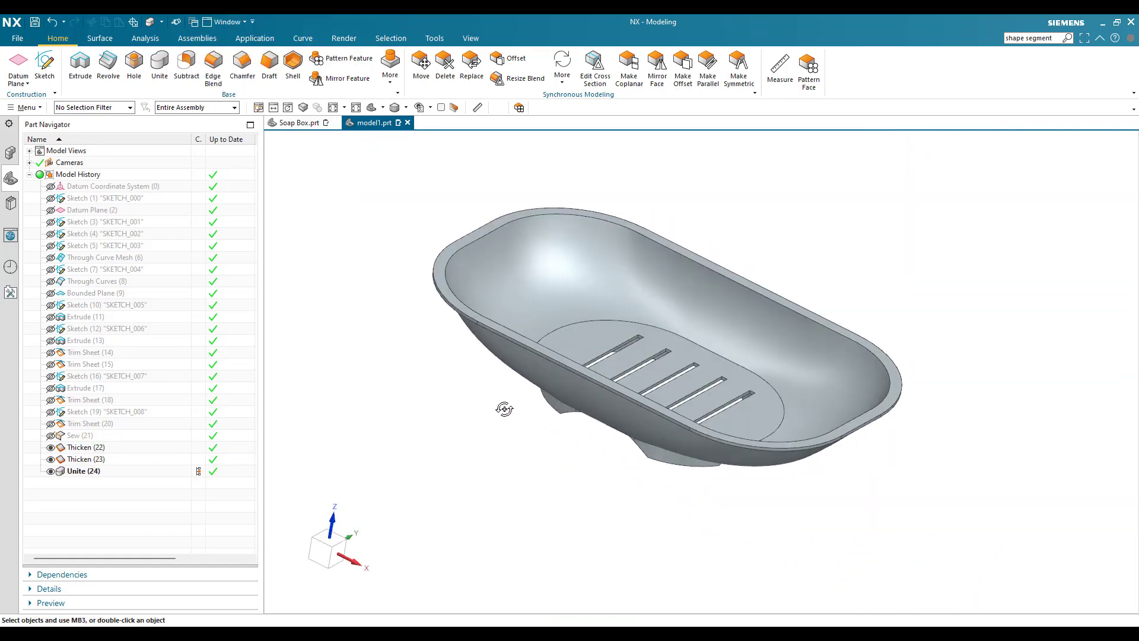